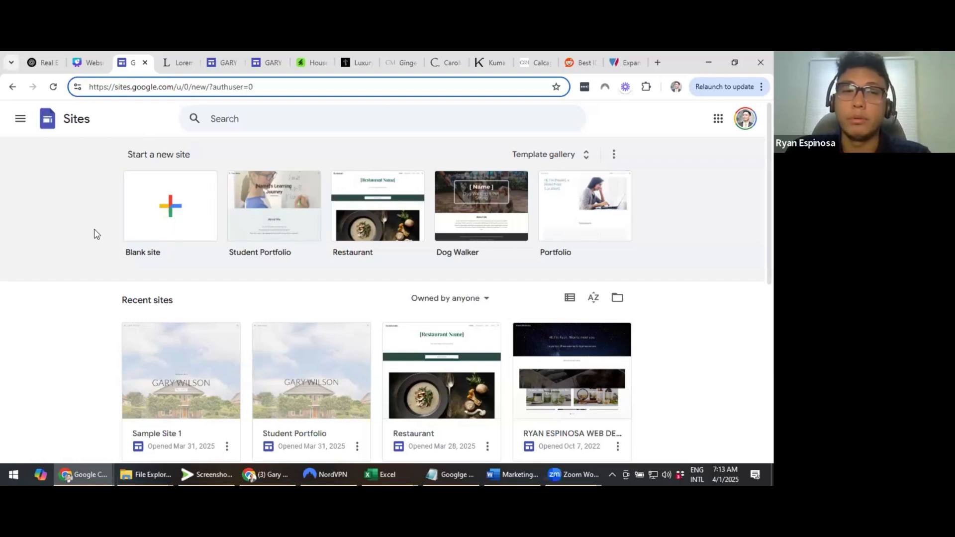
# Back out of a blank site and find the Student Portfolio template on the Sites home page
pyautogui.click(180, 215)
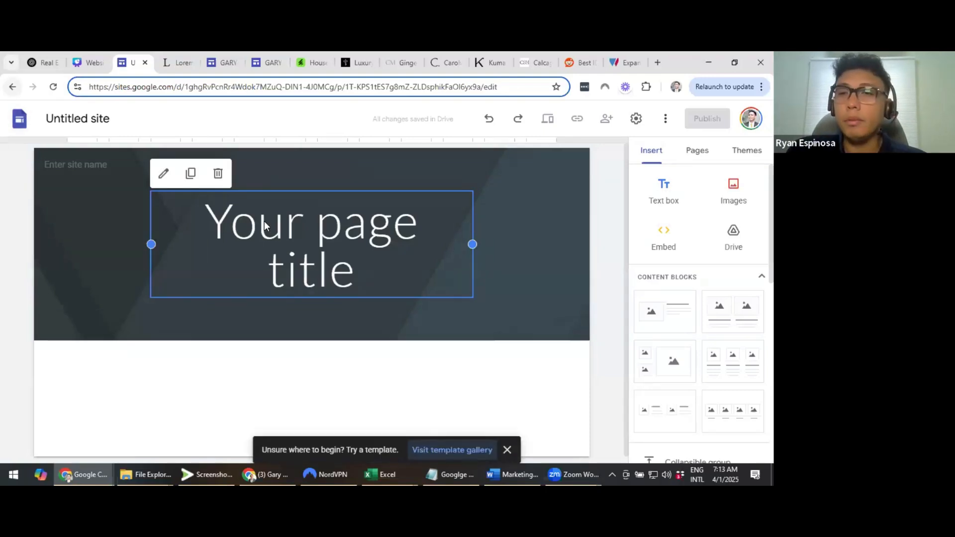
pyautogui.hotkey('alt', 'Left')
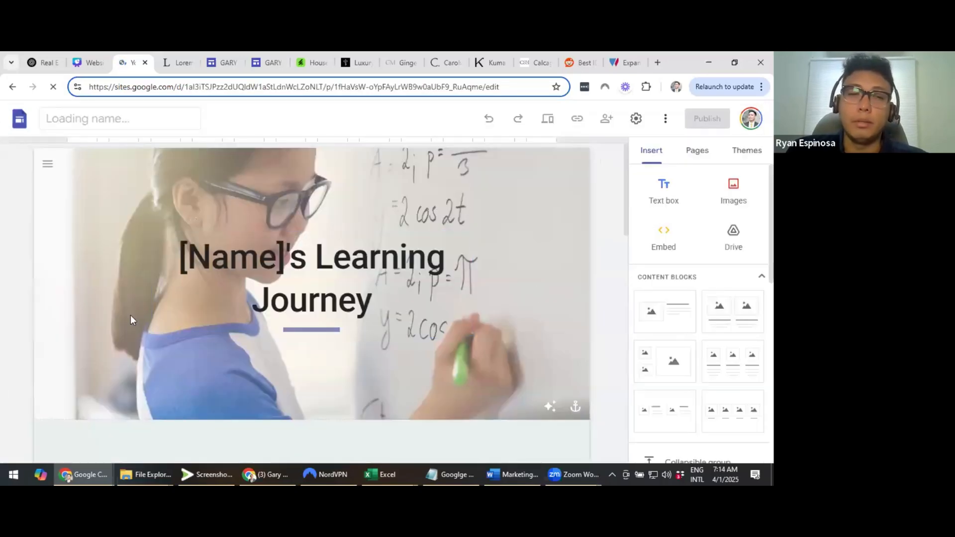
pyautogui.scroll(-5, 131, 315)
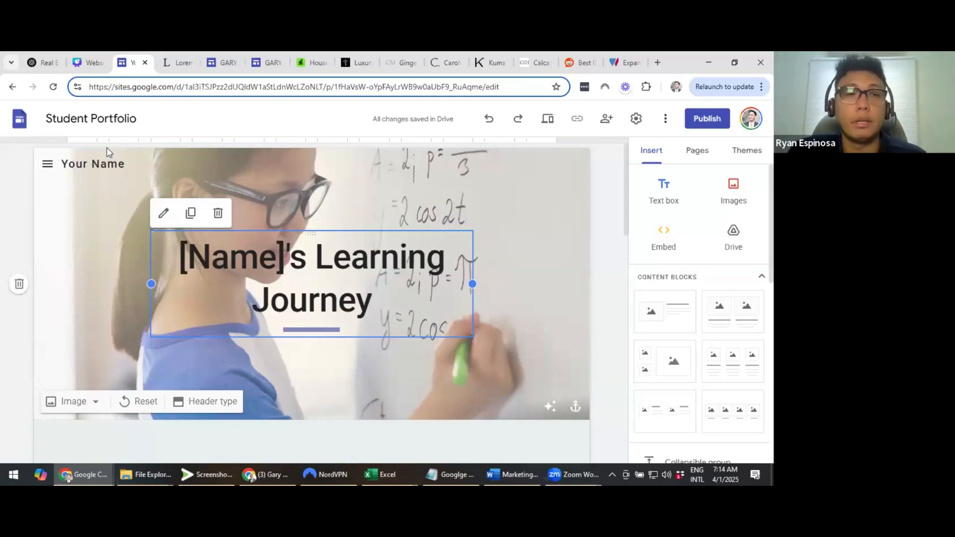
pyautogui.doubleClick(98, 125)
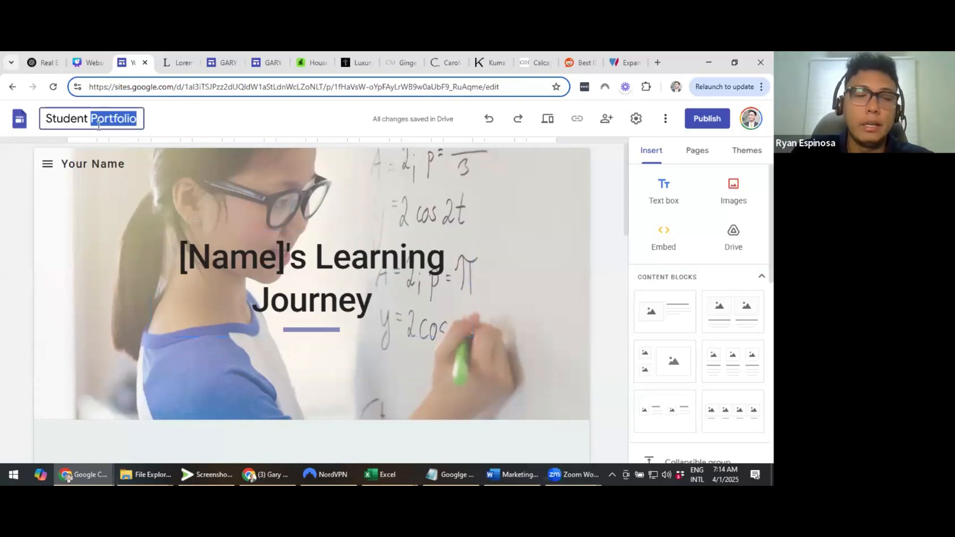
pyautogui.hotkey('ctrl', 'a')
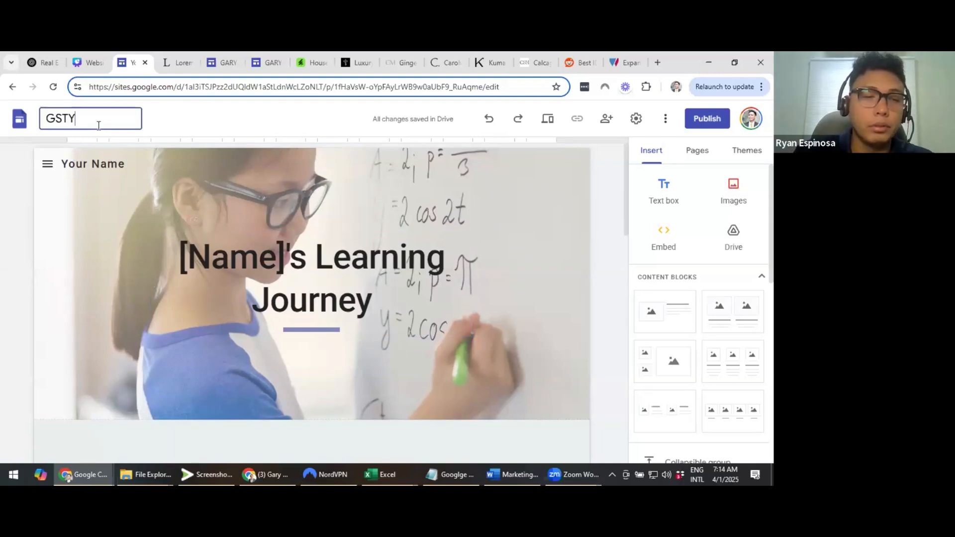
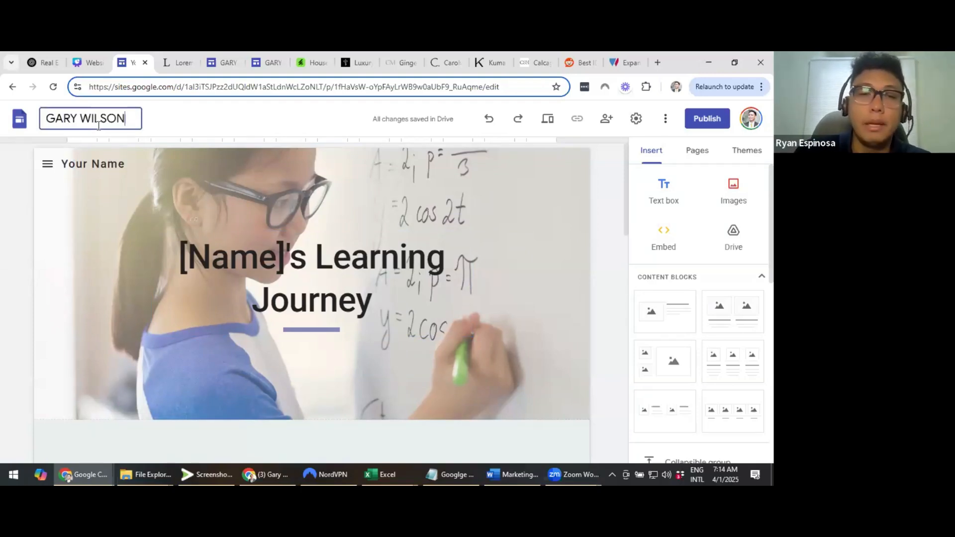
pyautogui.click(200, 190)
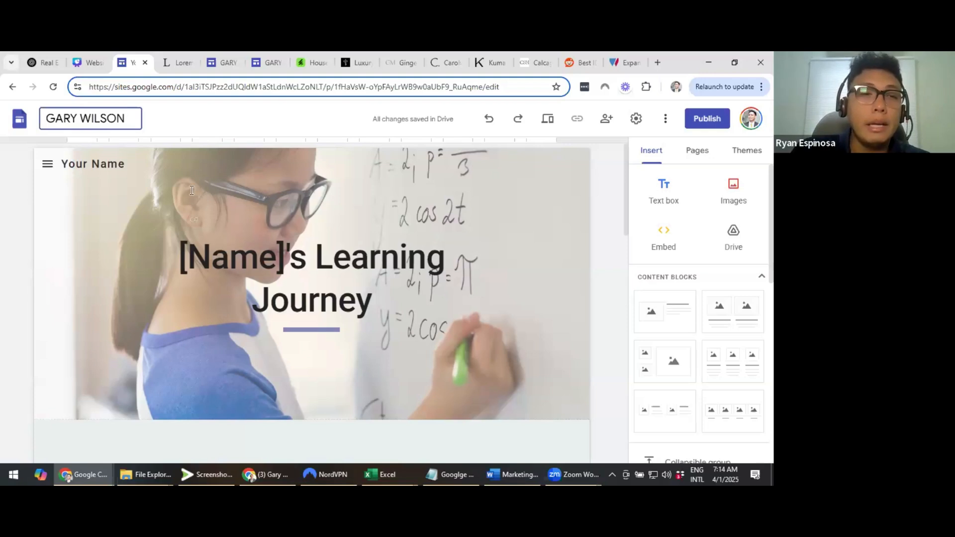
pyautogui.scroll(-1, 219, 194)
pyautogui.scroll(1, 231, 194)
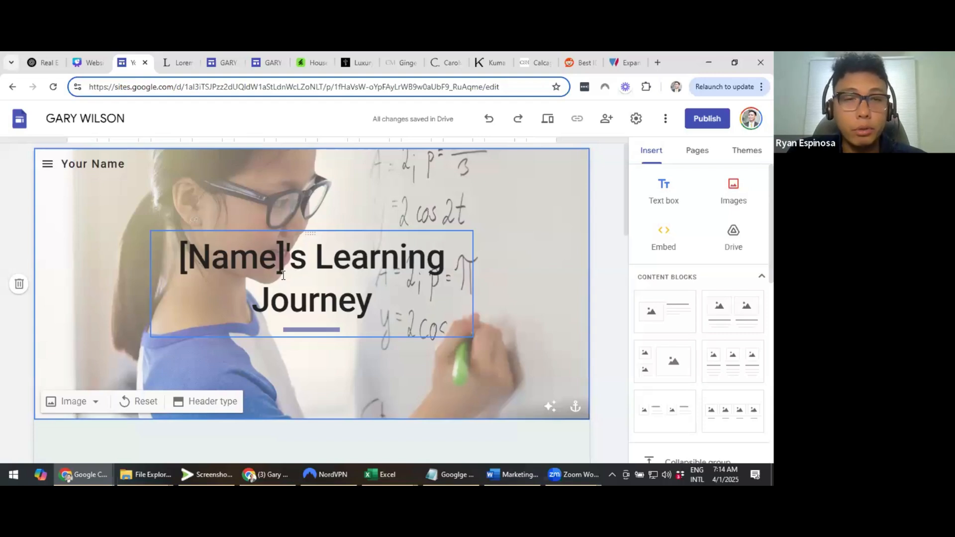
pyautogui.tripleClick(344, 274)
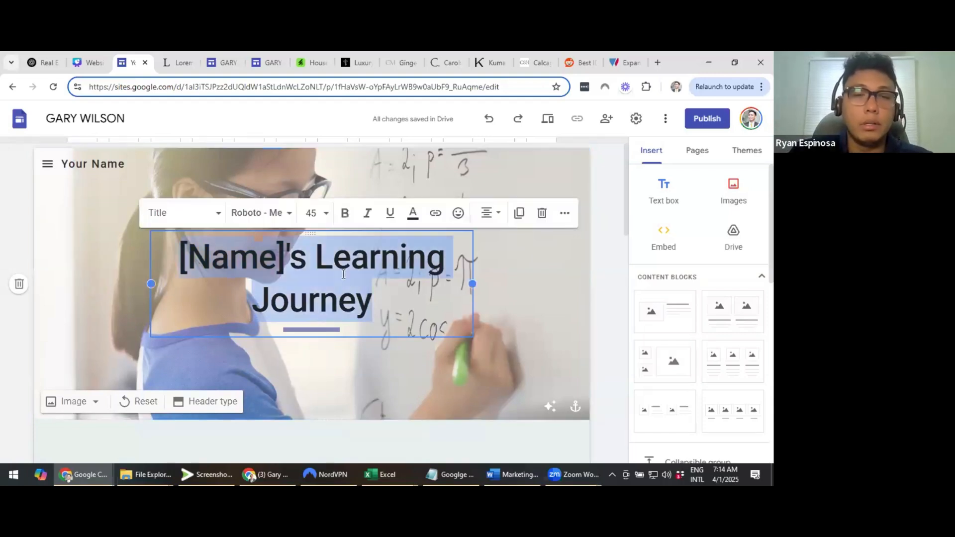
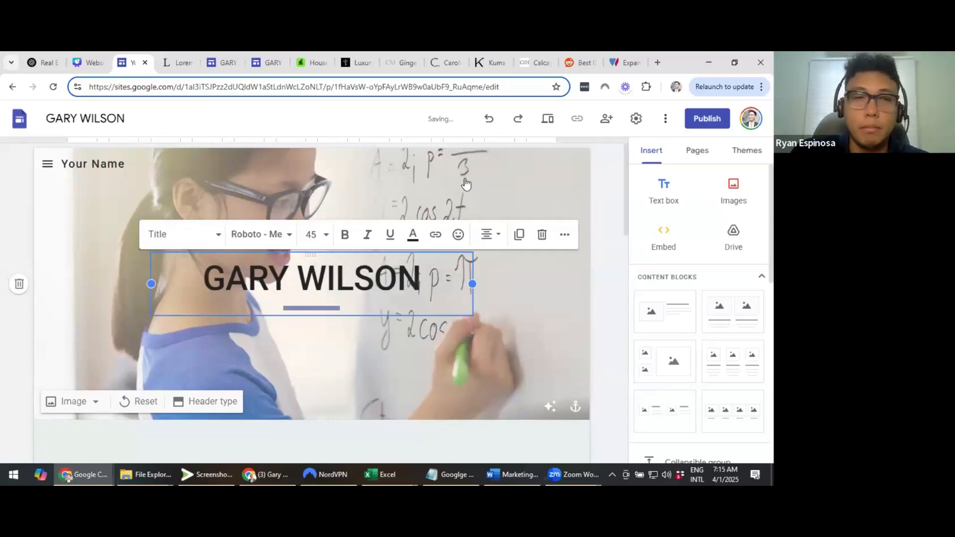
pyautogui.click(601, 223)
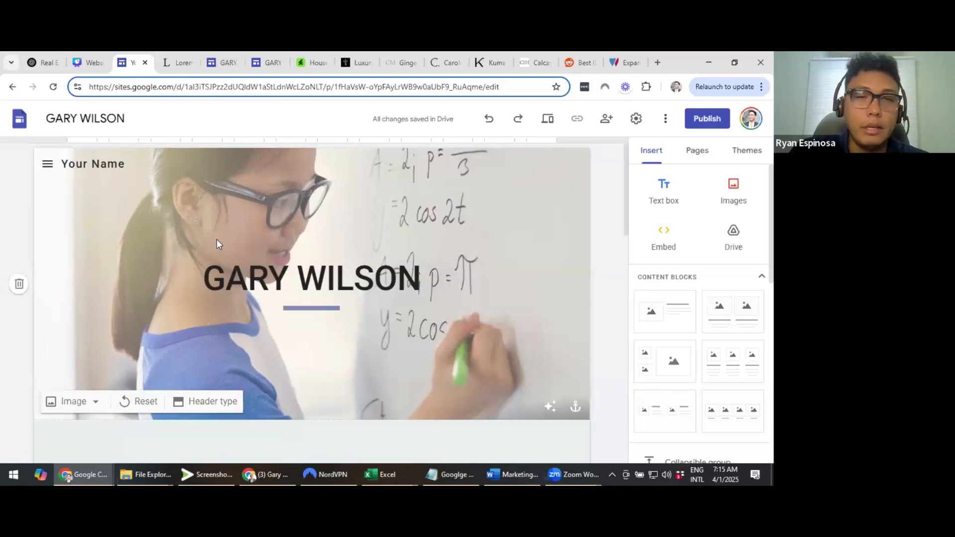
pyautogui.click(352, 235)
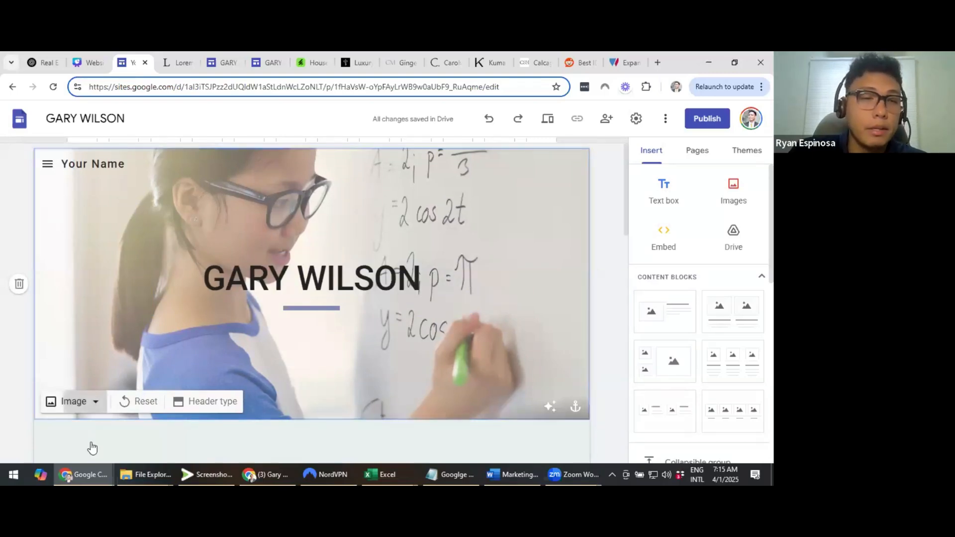
# Upload the brick house photo from the AADemo folder as the header background
pyautogui.click(80, 402)
pyautogui.click(198, 304)
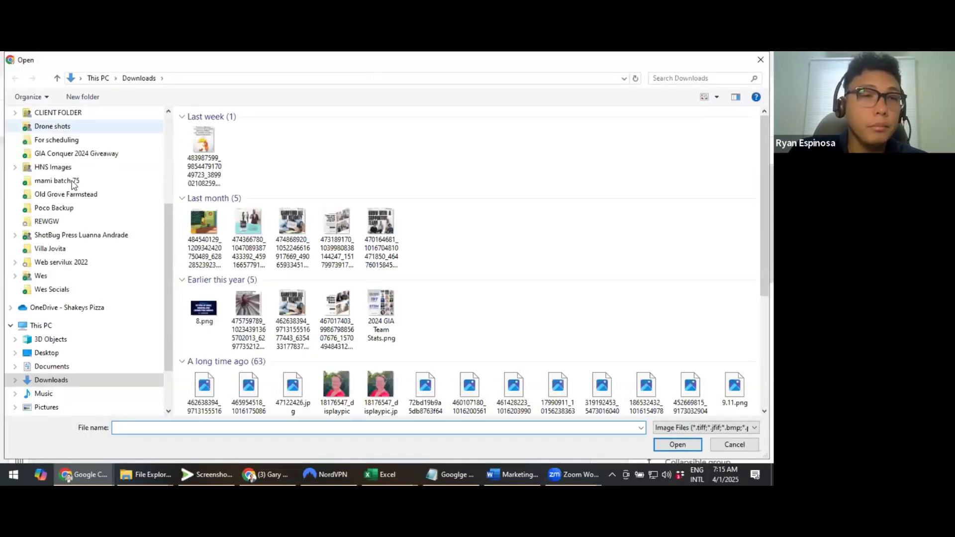
pyautogui.scroll(3, 72, 184)
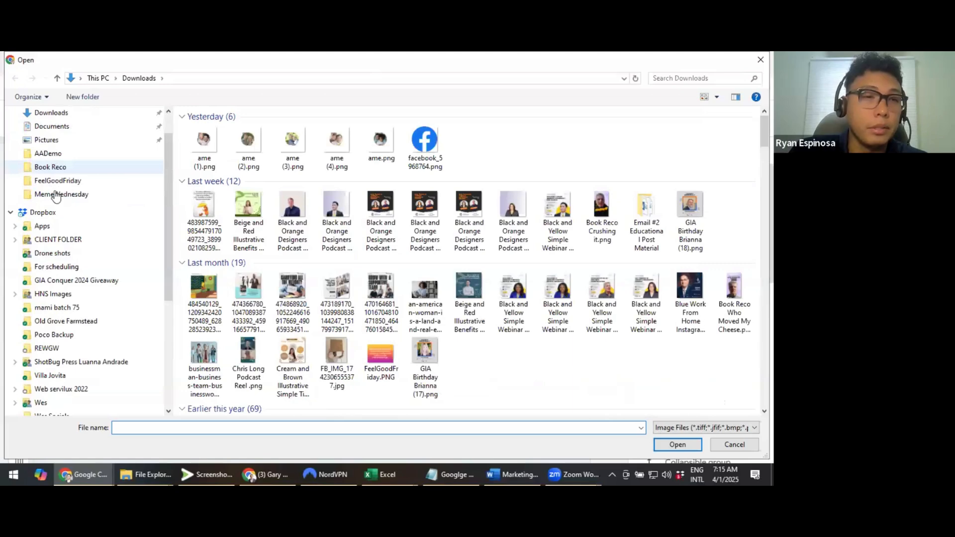
pyautogui.scroll(2, 55, 198)
pyautogui.click(50, 190)
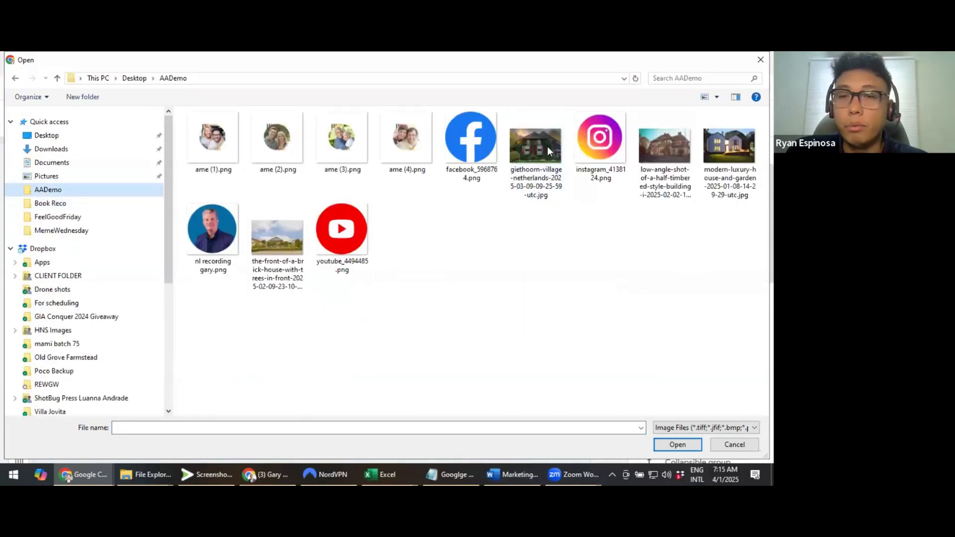
pyautogui.doubleClick(276, 245)
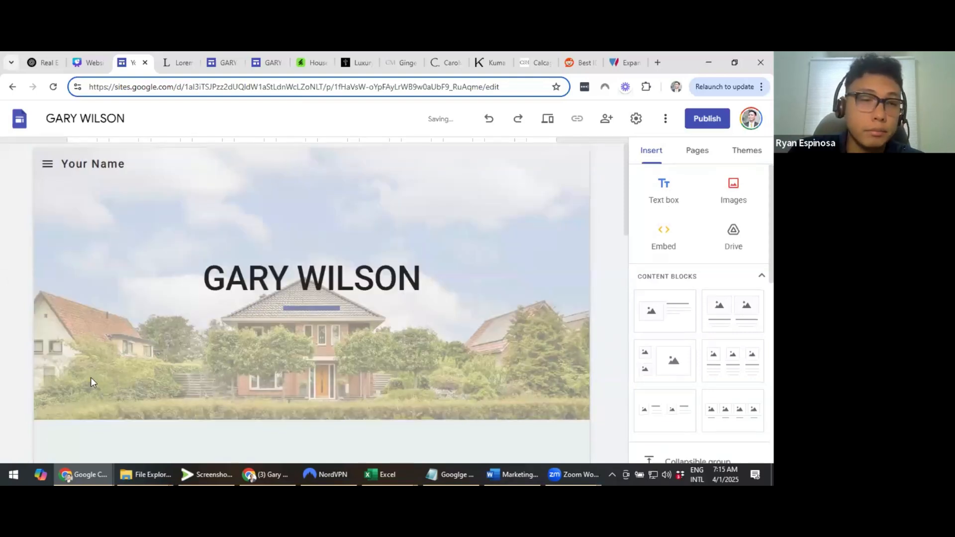
pyautogui.click(96, 352)
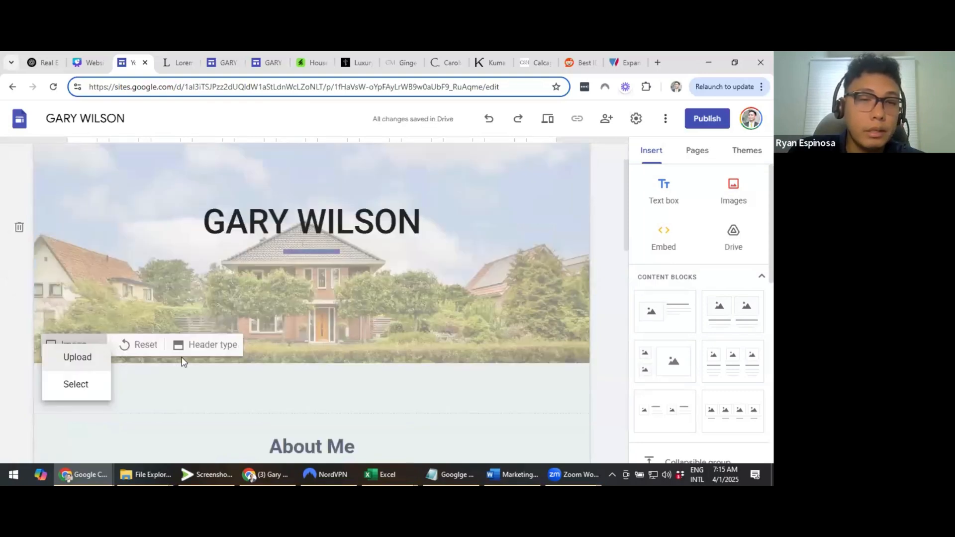
# Change the header layout to a full-height cover
pyautogui.click(207, 351)
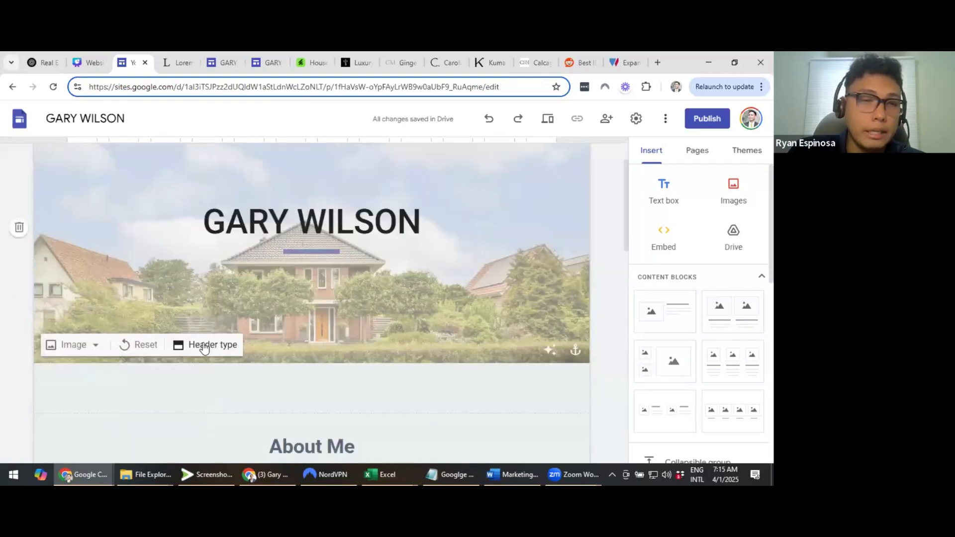
pyautogui.click(204, 348)
pyautogui.click(100, 351)
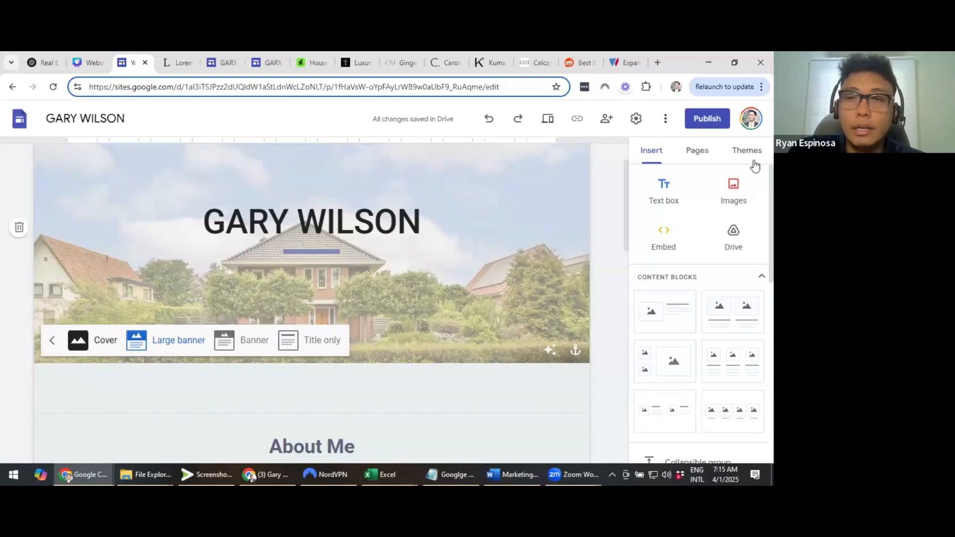
# Try the Simple and Vision themes, then settle on the Simple theme
pyautogui.click(747, 150)
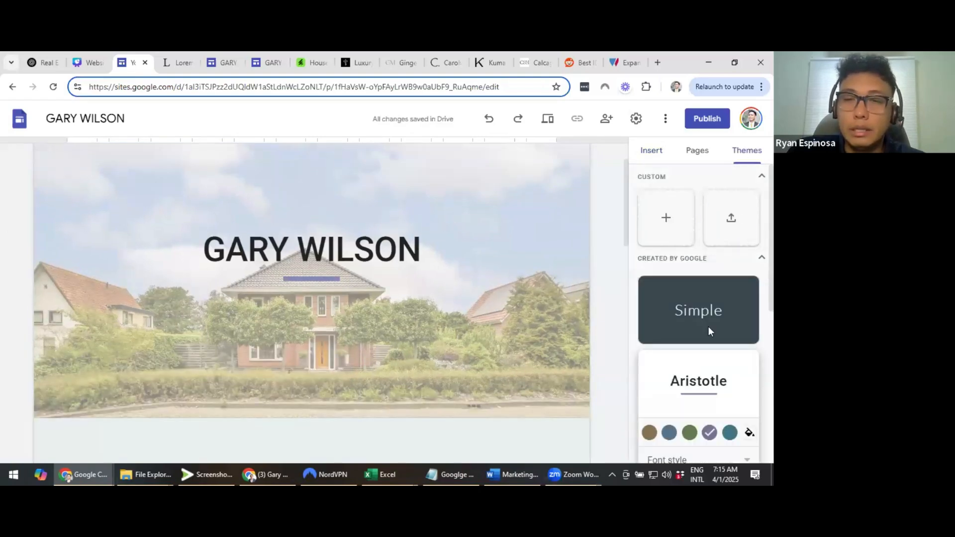
pyautogui.scroll(-1, 702, 258)
pyautogui.click(700, 255)
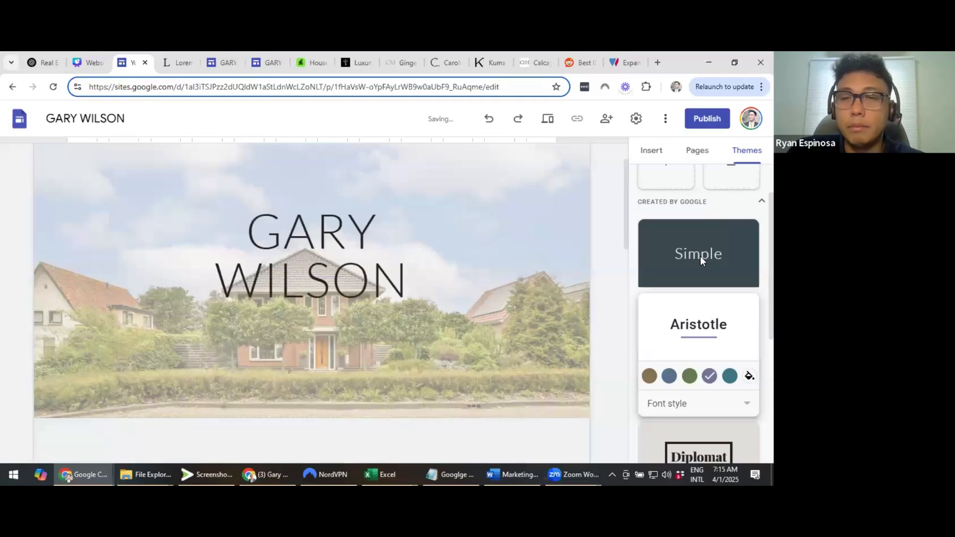
pyautogui.scroll(-2, 702, 292)
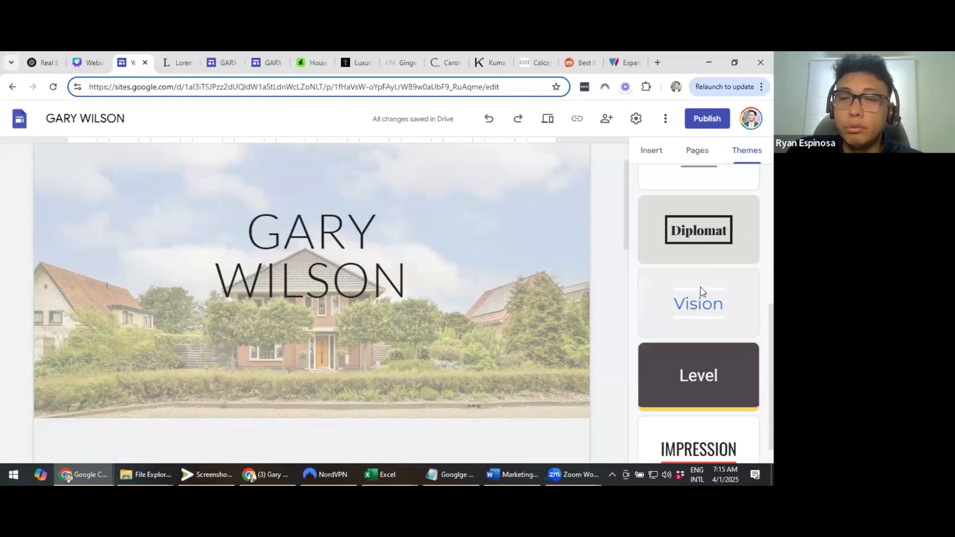
pyautogui.click(701, 293)
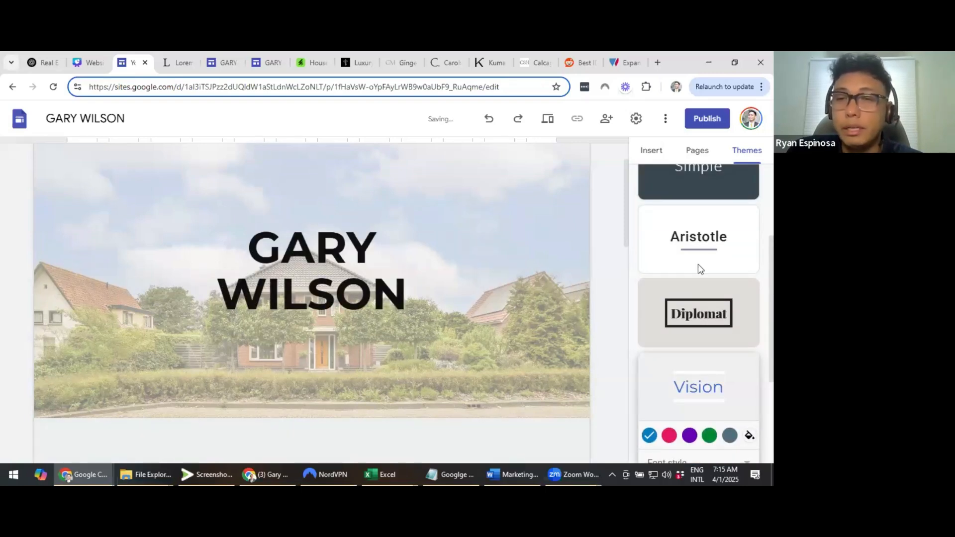
pyautogui.scroll(3, 709, 328)
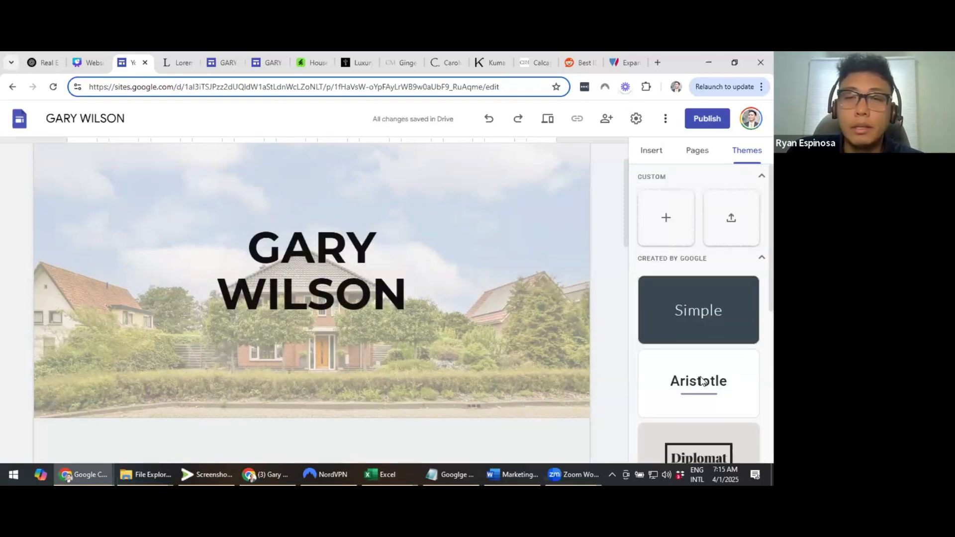
pyautogui.click(708, 328)
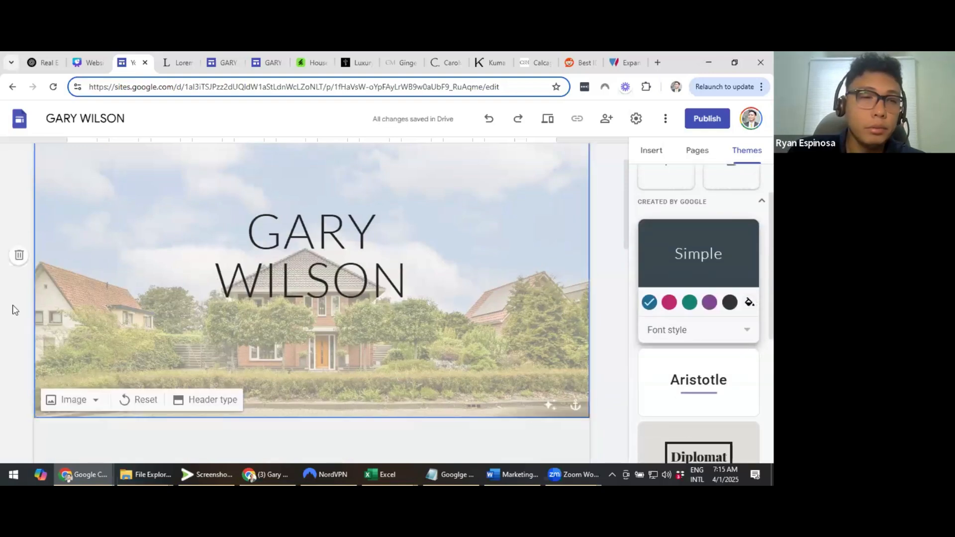
pyautogui.scroll(-1, 457, 312)
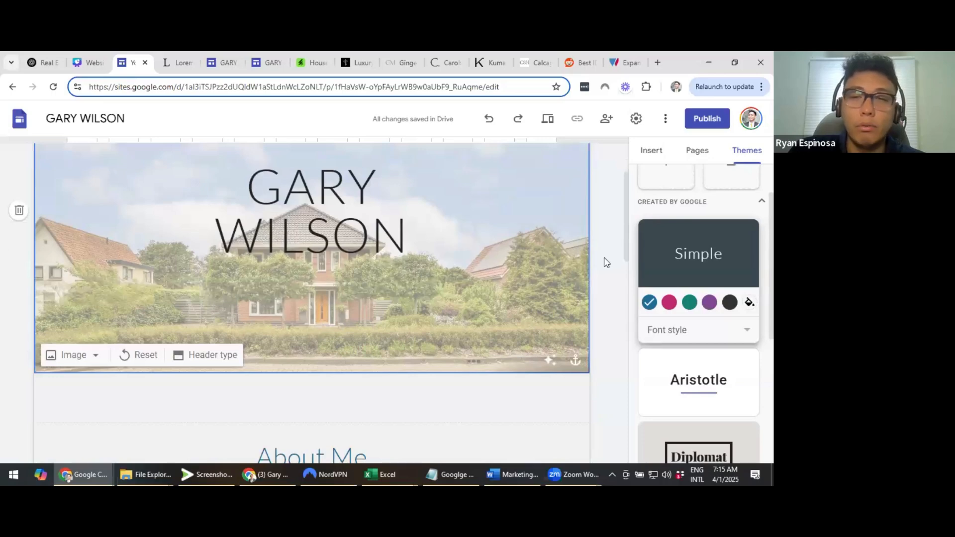
pyautogui.scroll(1, 605, 260)
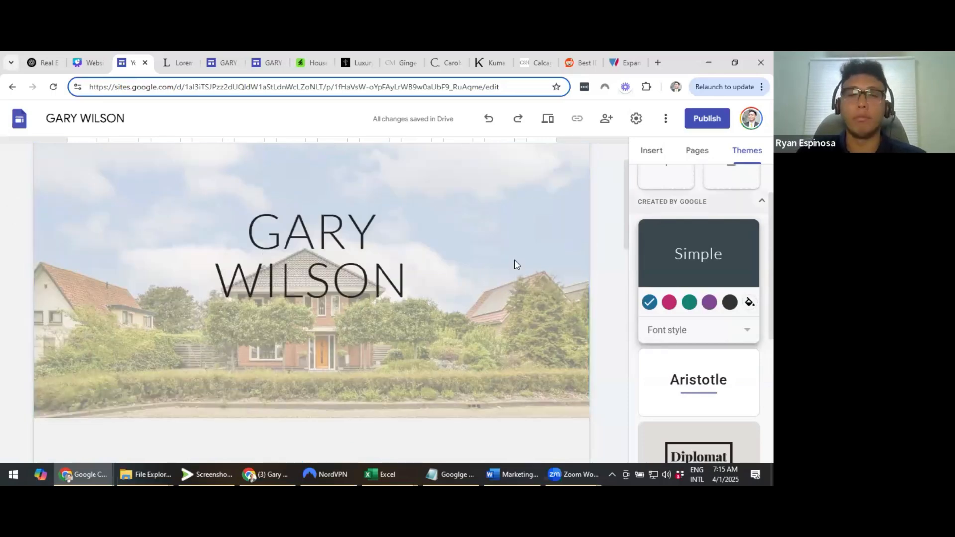
pyautogui.scroll(1, 516, 263)
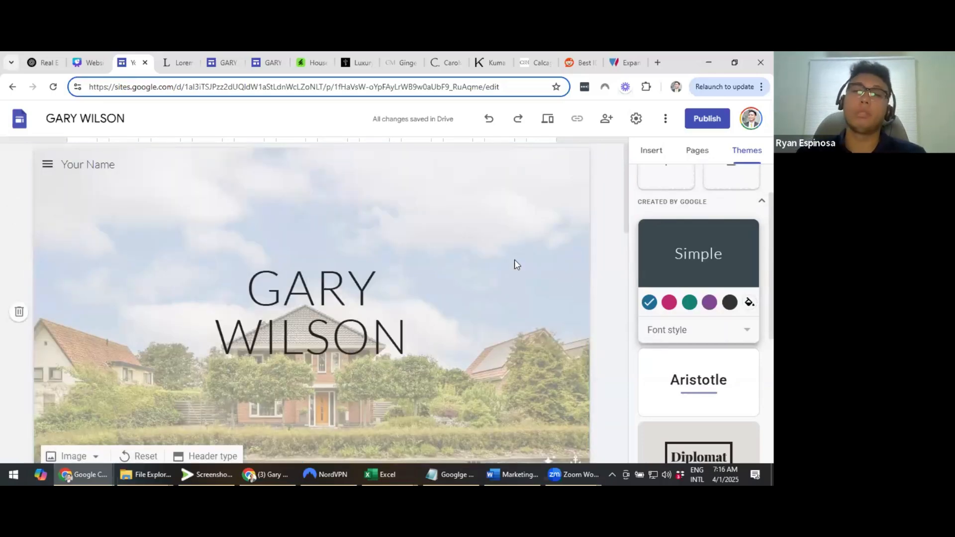
pyautogui.scroll(-1, 494, 229)
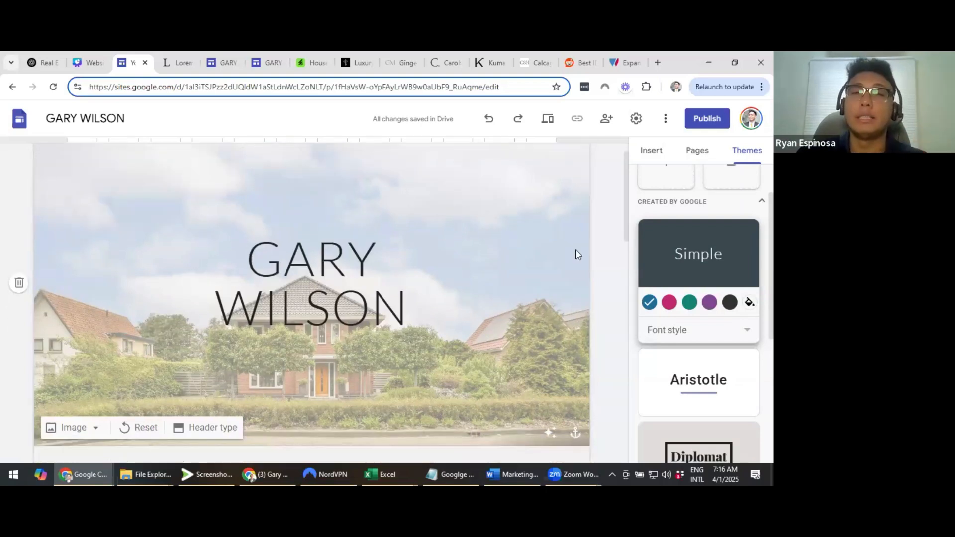
pyautogui.scroll(-1, 577, 254)
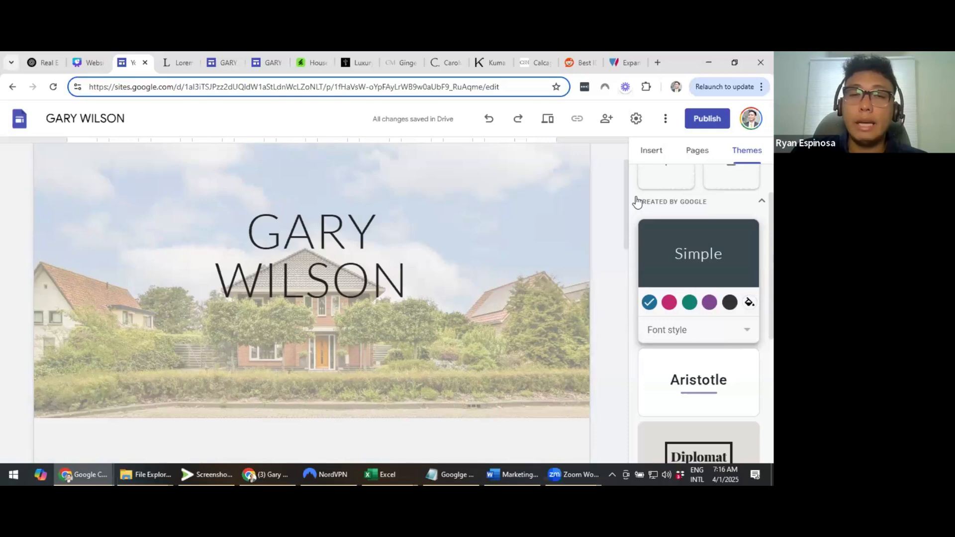
pyautogui.scroll(-1, 567, 222)
pyautogui.scroll(2, 624, 176)
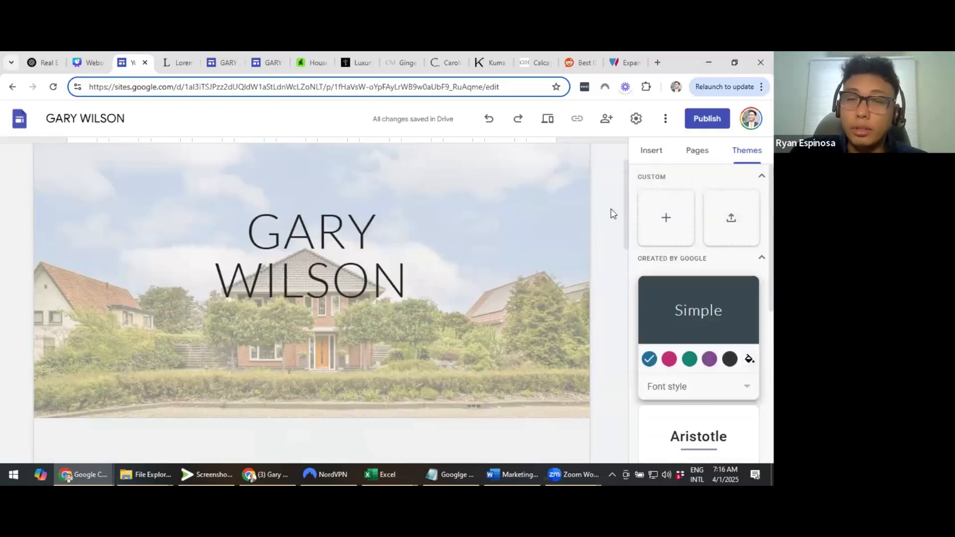
# Insert a CONTACT US button linking to google.com
pyautogui.click(652, 152)
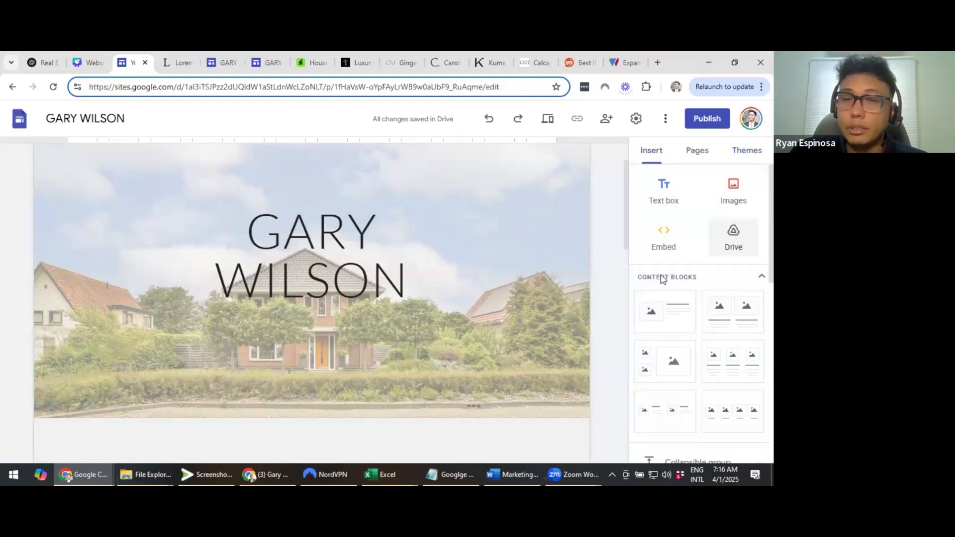
pyautogui.scroll(-3, 663, 278)
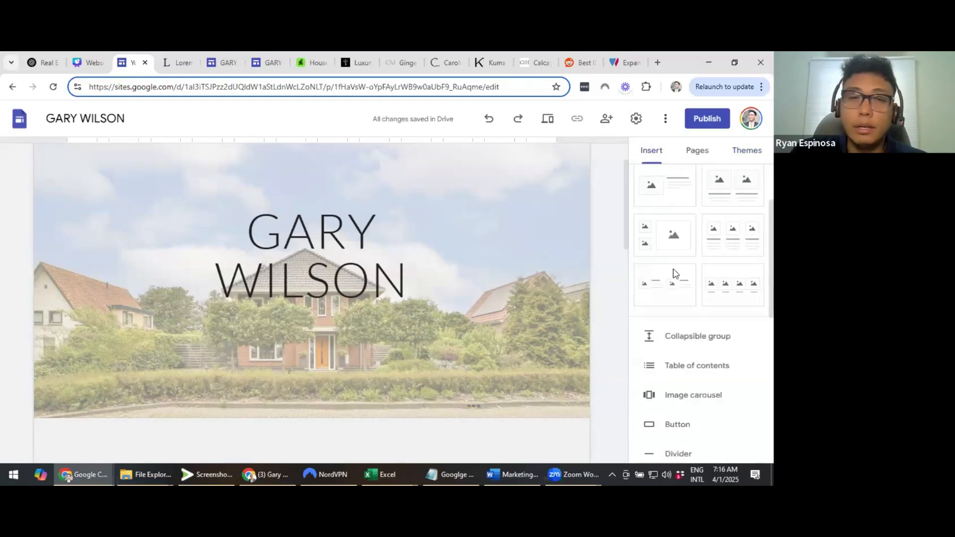
pyautogui.scroll(-3, 675, 273)
pyautogui.click(678, 268)
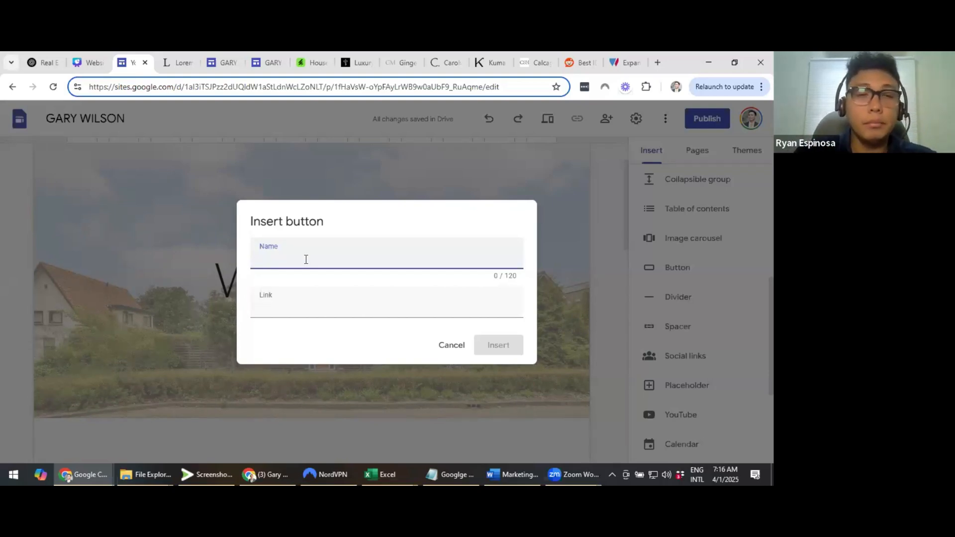
pyautogui.write('CONTAC')
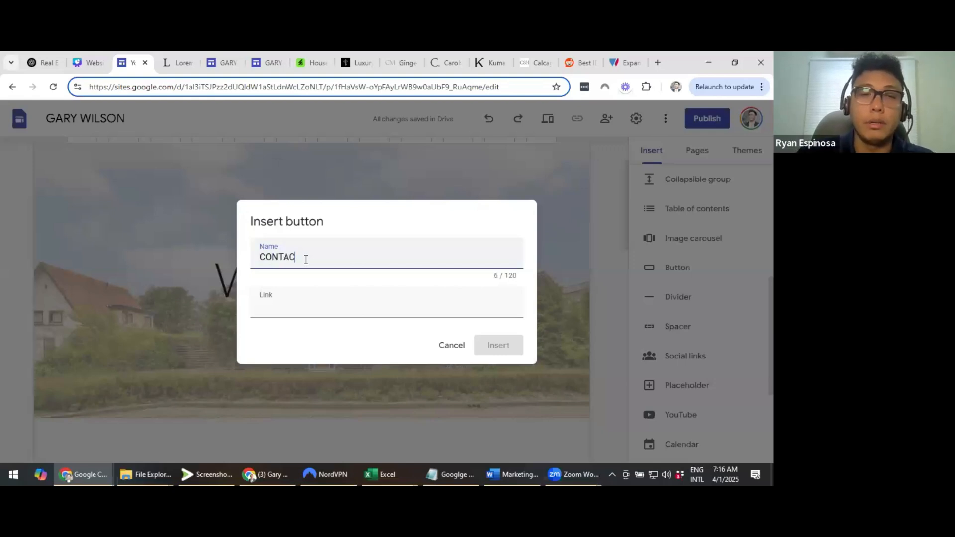
pyautogui.write('T US')
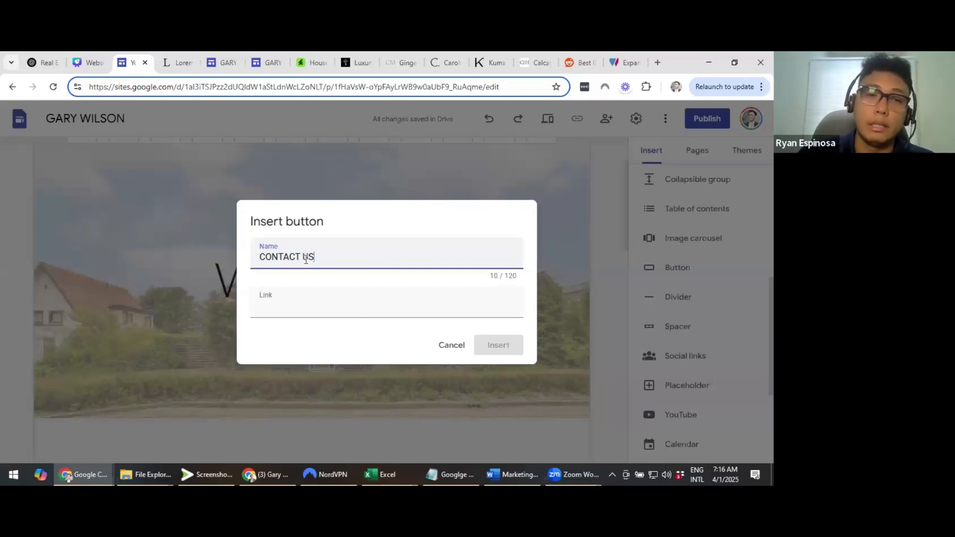
pyautogui.click(328, 313)
pyautogui.write('google.')
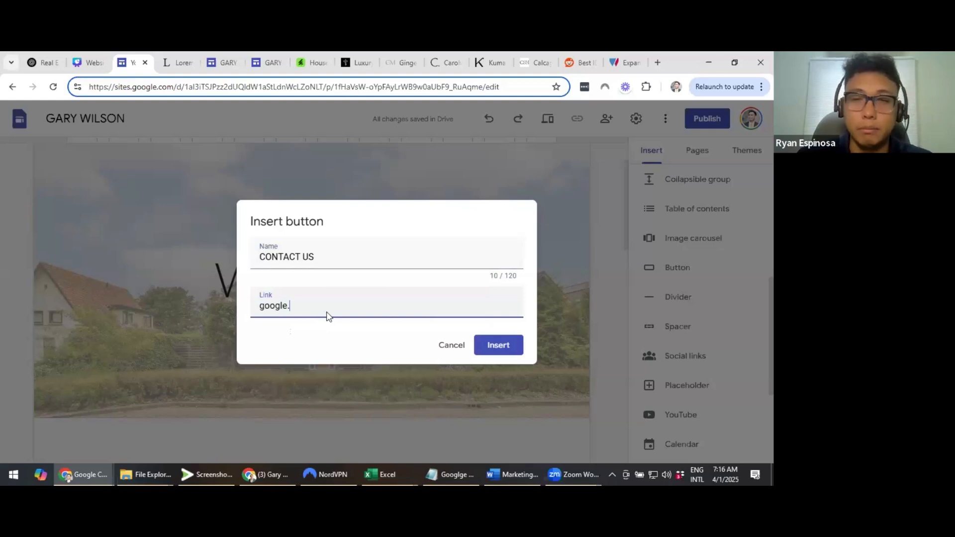
pyautogui.write('com')
pyautogui.click(500, 347)
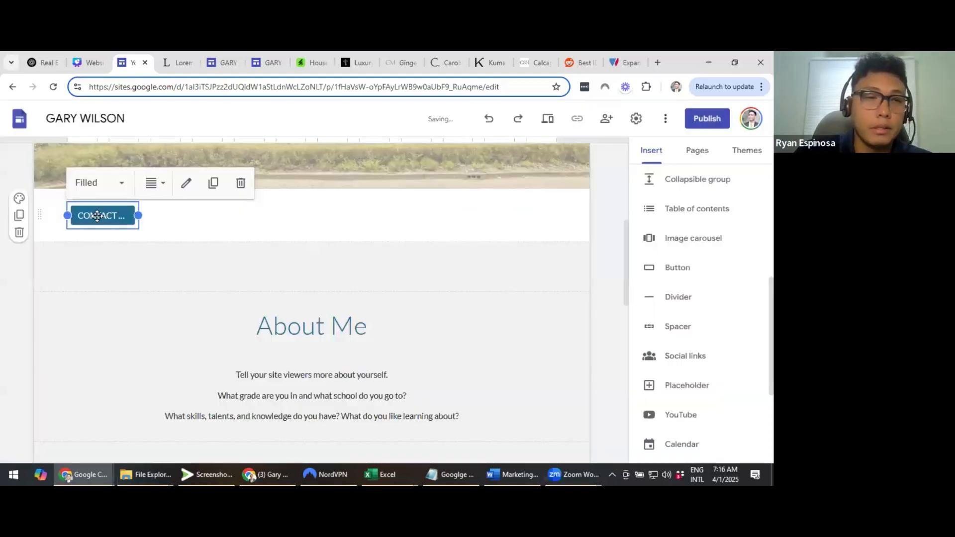
pyautogui.moveTo(97, 217); pyautogui.dragTo(268, 194)
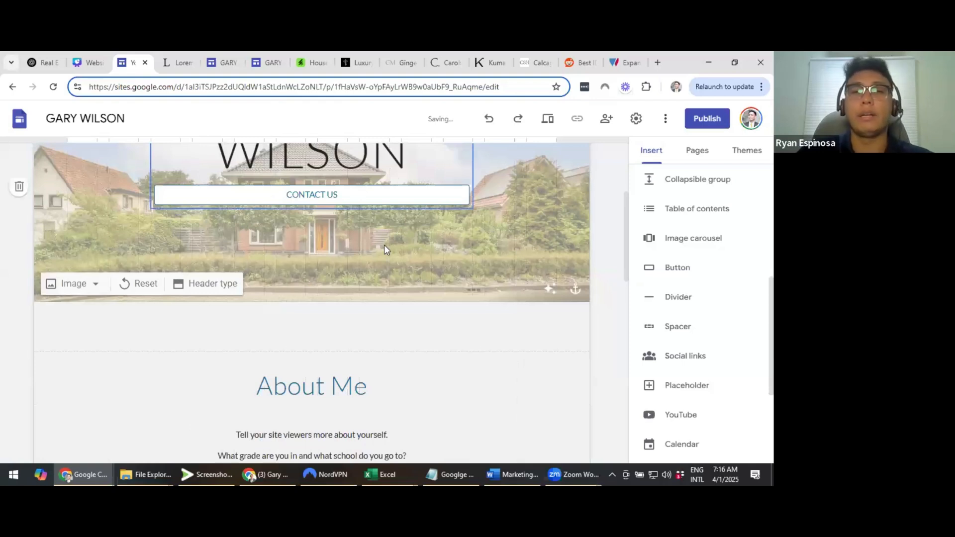
pyautogui.scroll(1, 384, 249)
pyautogui.click(154, 250)
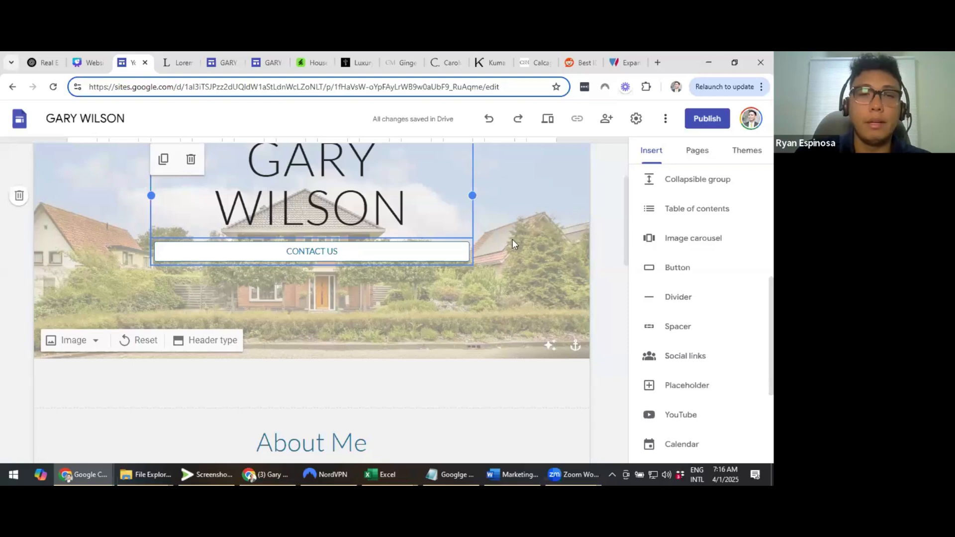
pyautogui.click(236, 220)
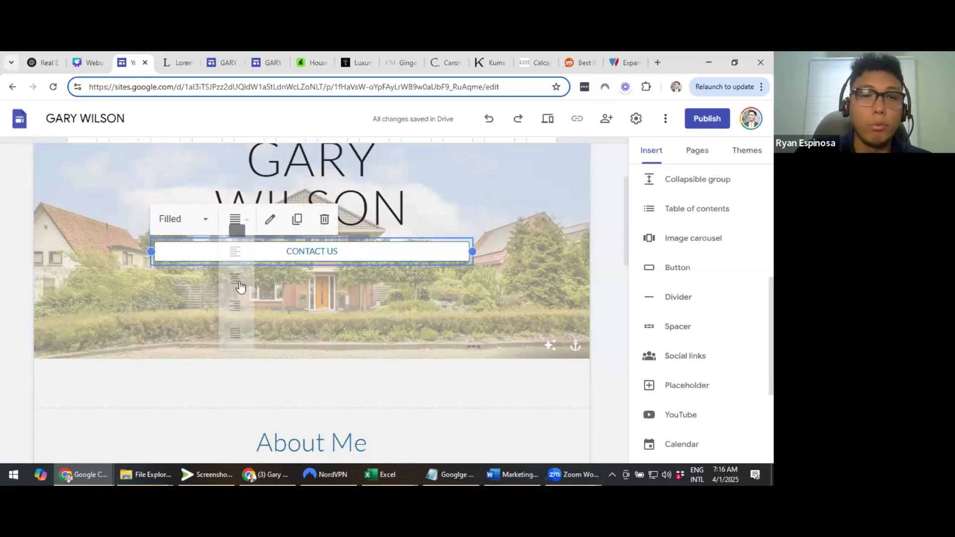
pyautogui.click(239, 282)
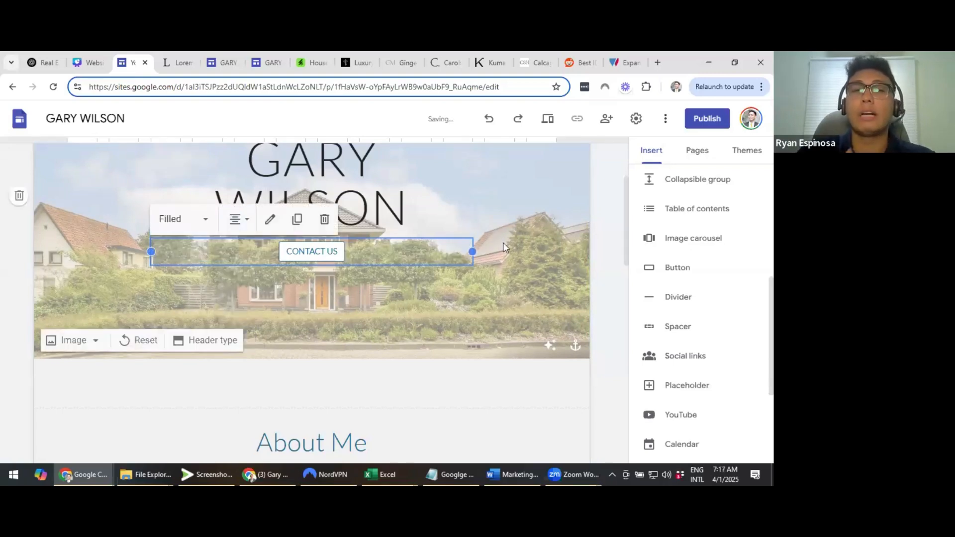
pyautogui.click(639, 224)
pyautogui.click(606, 225)
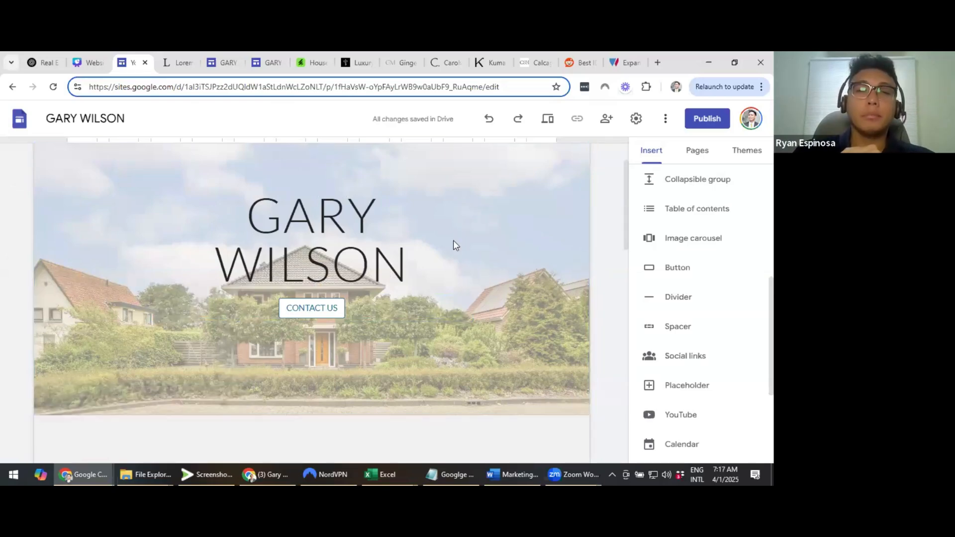
pyautogui.scroll(-2, 453, 241)
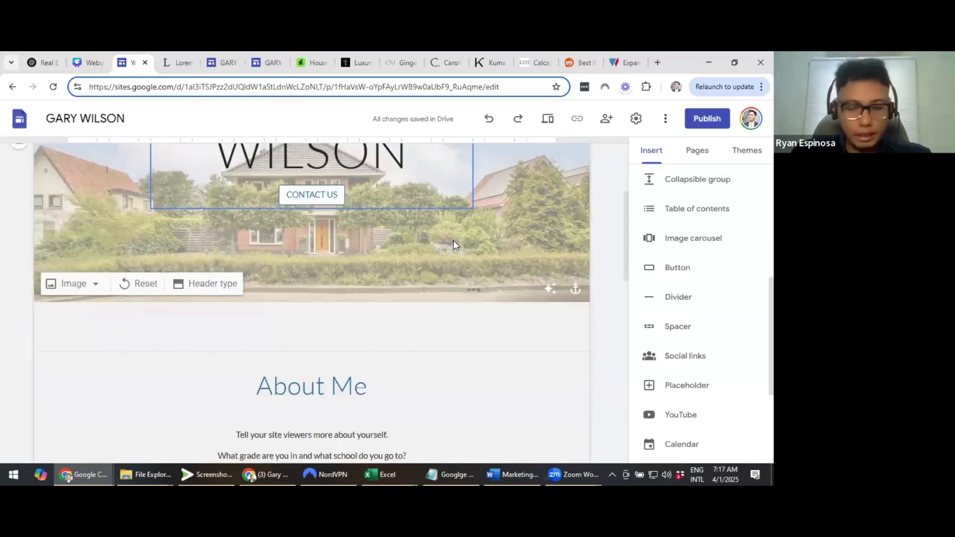
# Present the Canva 'Minimum Essential Pages' slide full screen, then exit and return
pyautogui.click(82, 59)
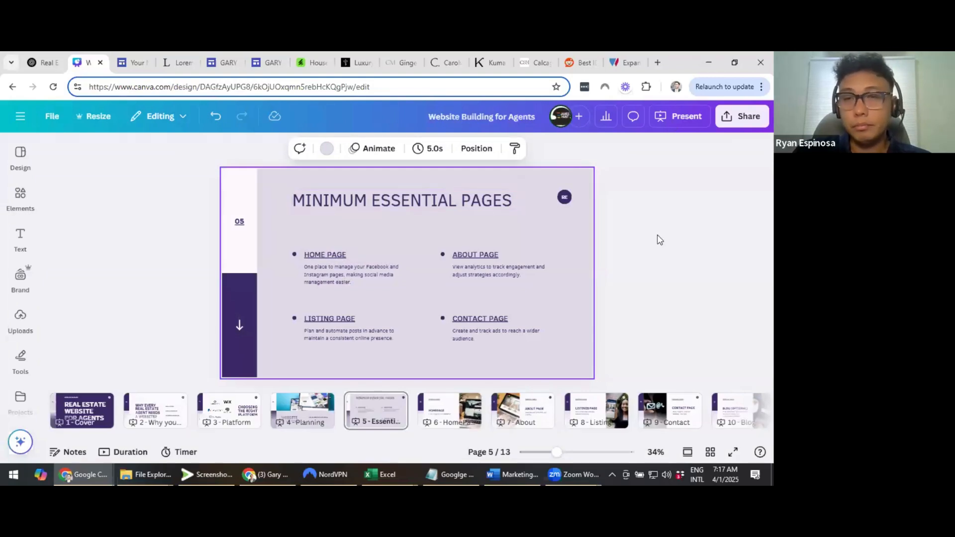
pyautogui.click(680, 116)
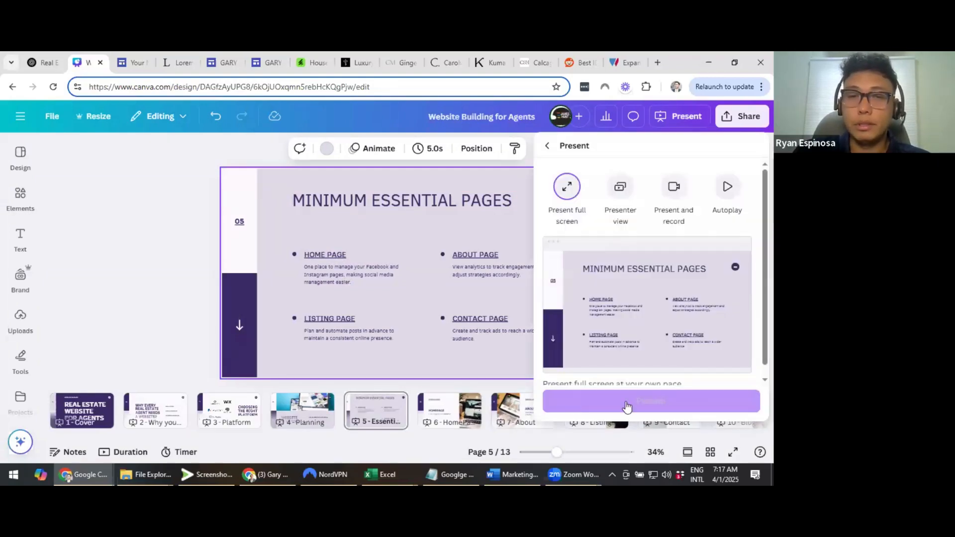
pyautogui.click(647, 400)
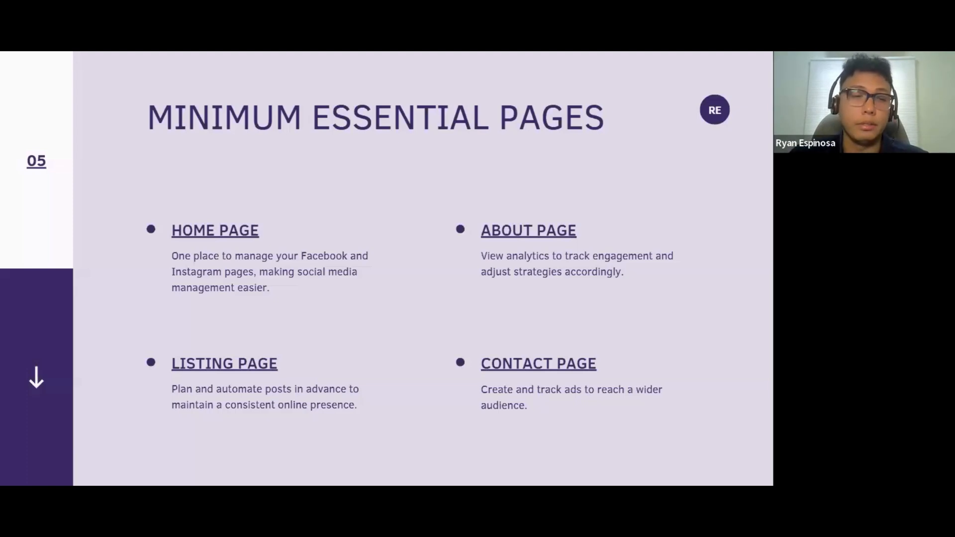
pyautogui.press('Escape')
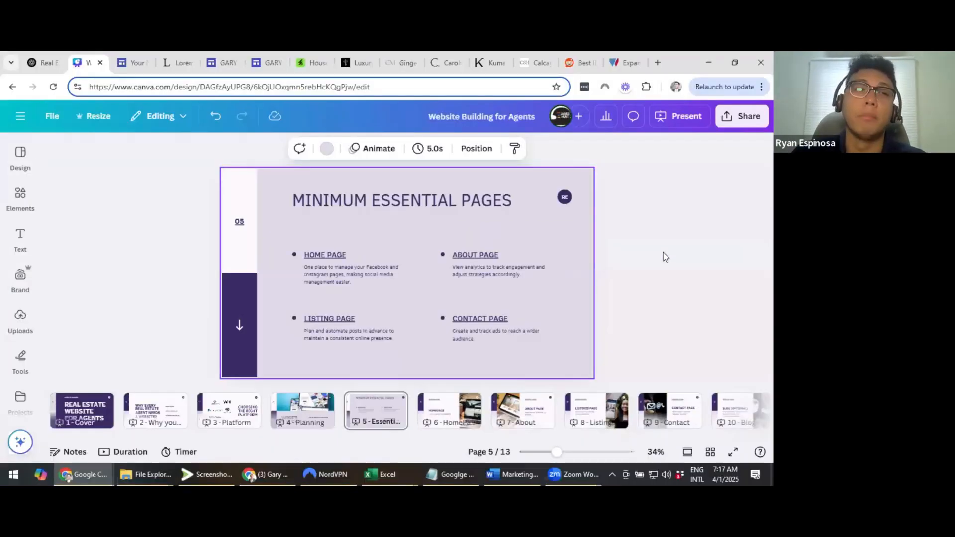
pyautogui.click(125, 59)
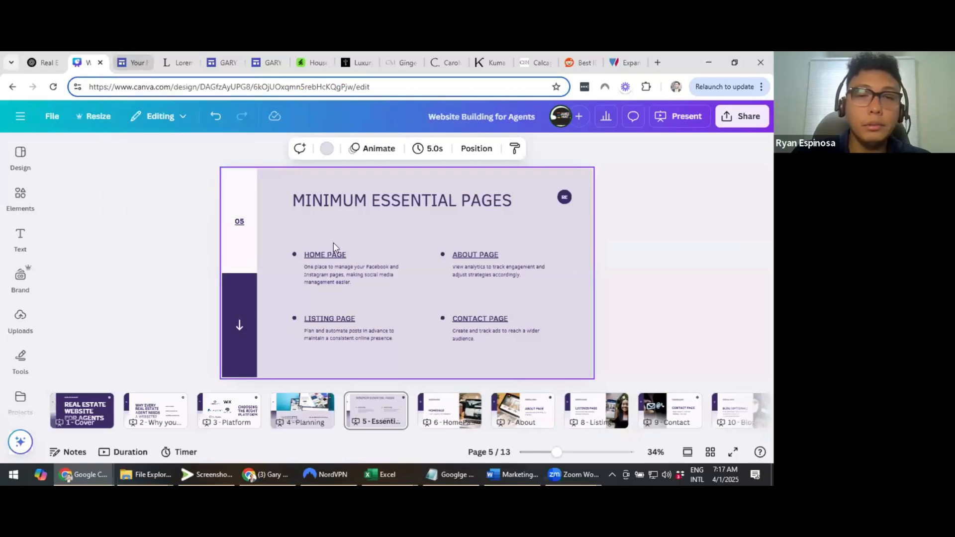
# Check the Pages list, then show the Insert panel's content block layouts
pyautogui.scroll(-2, 373, 299)
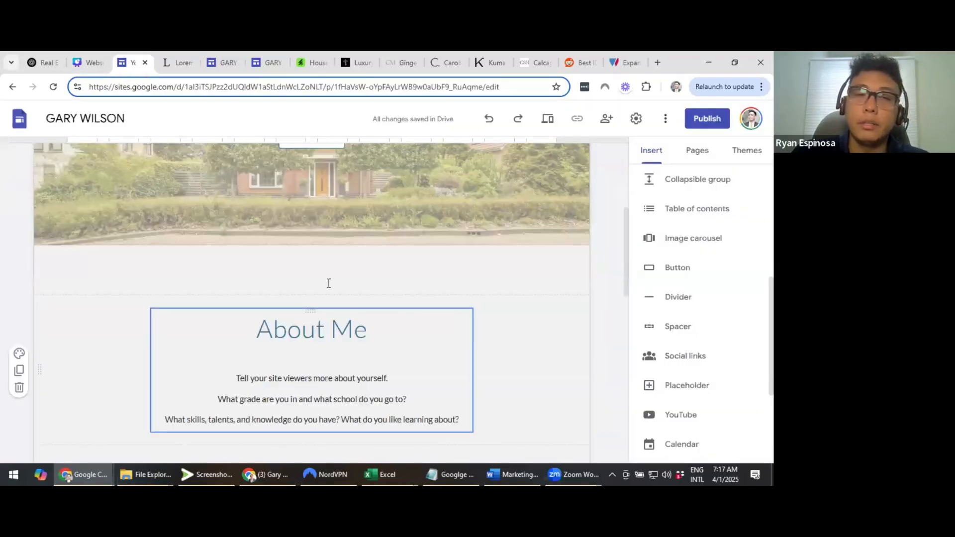
pyautogui.scroll(-1, 328, 282)
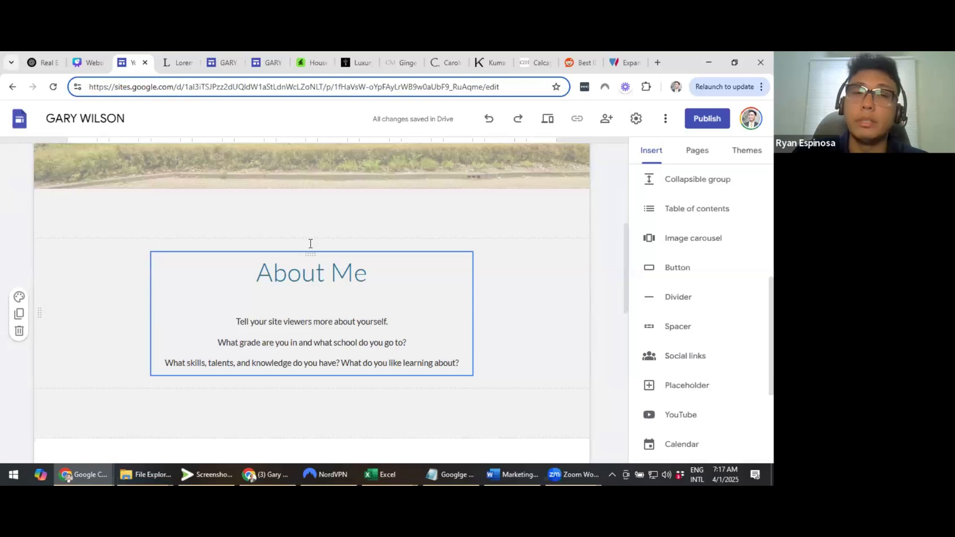
pyautogui.scroll(-1, 304, 239)
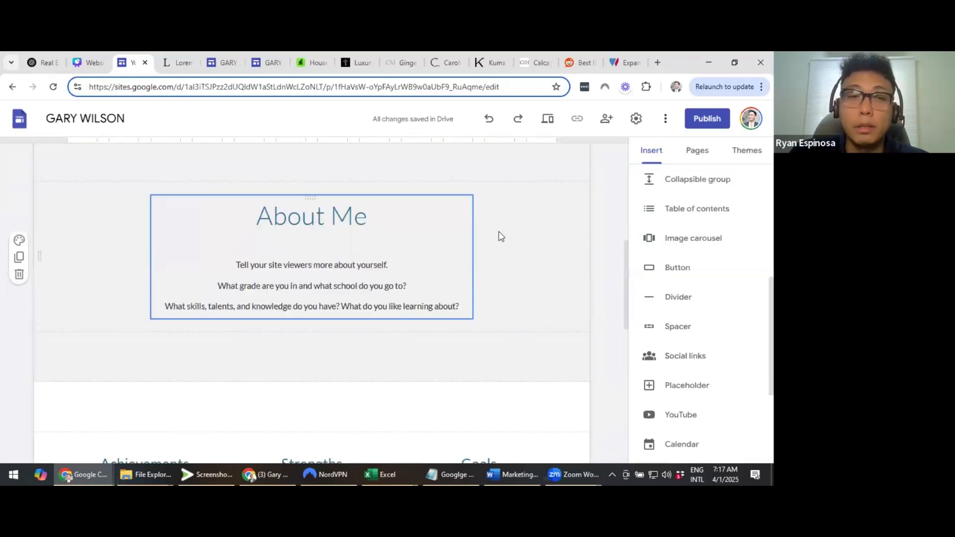
pyautogui.scroll(1, 501, 237)
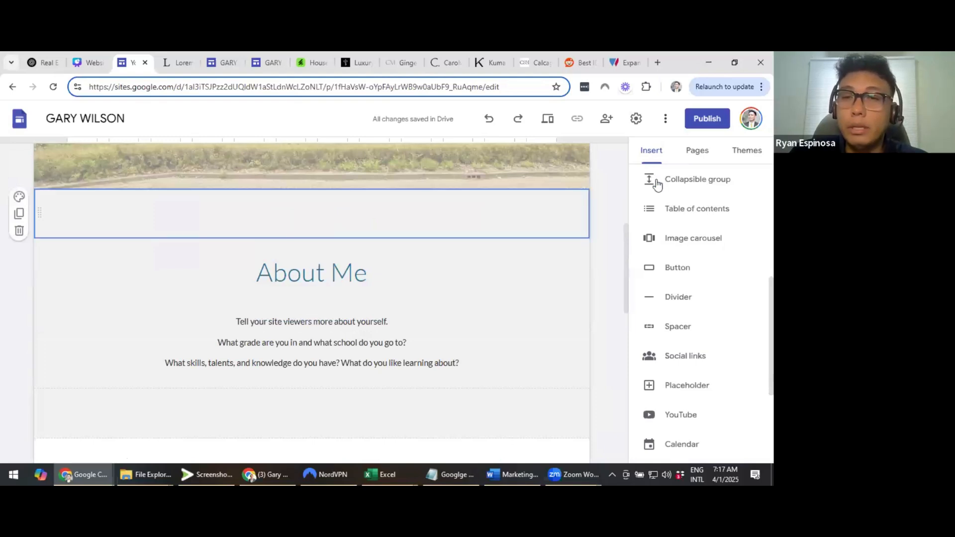
pyautogui.scroll(5, 695, 231)
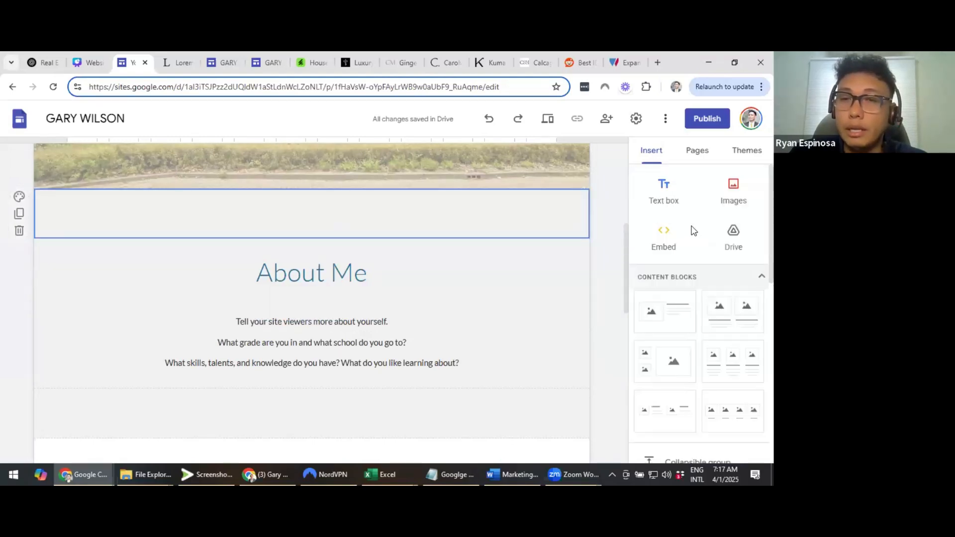
pyautogui.click(695, 151)
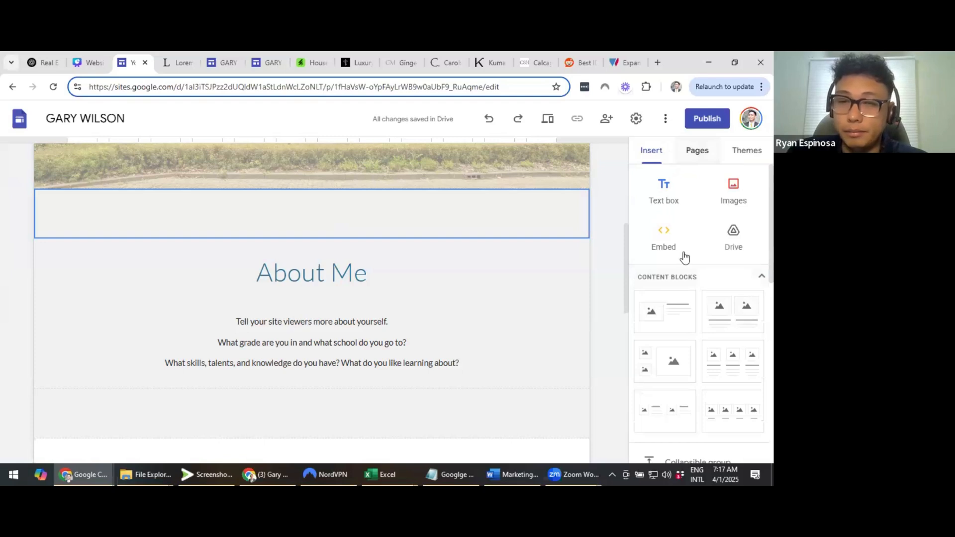
pyautogui.click(651, 150)
pyautogui.scroll(-1, 672, 254)
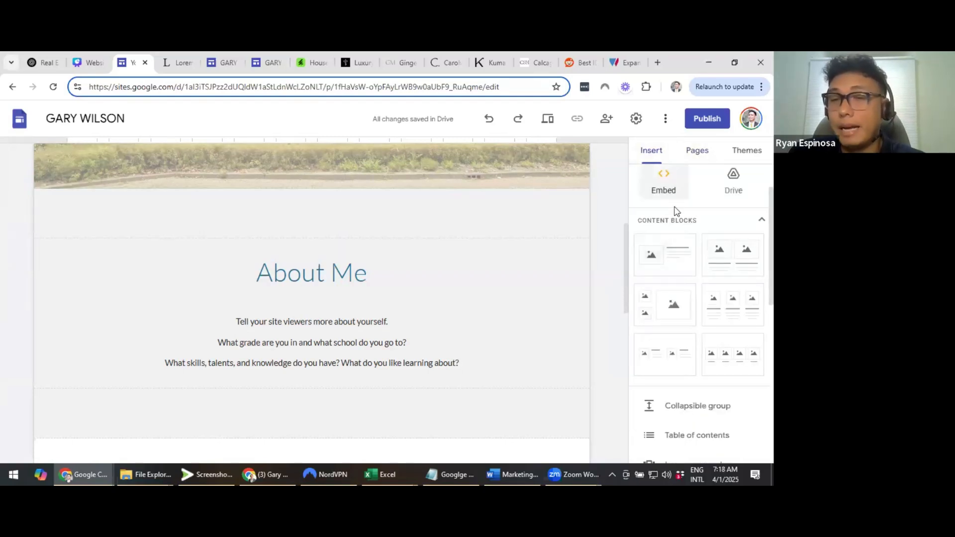
# Add an image-and-text block above About Me and upload the agent's headshot into it
pyautogui.click(673, 253)
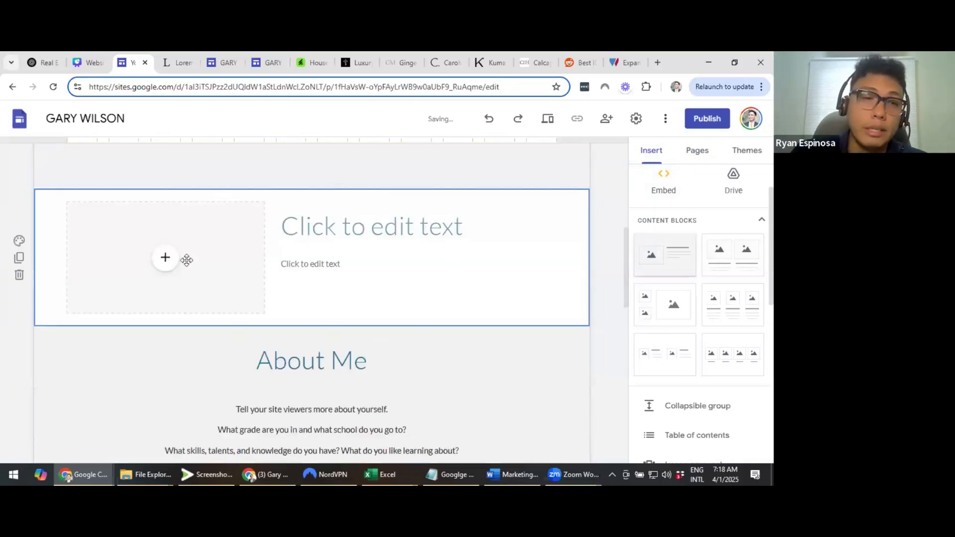
pyautogui.click(196, 298)
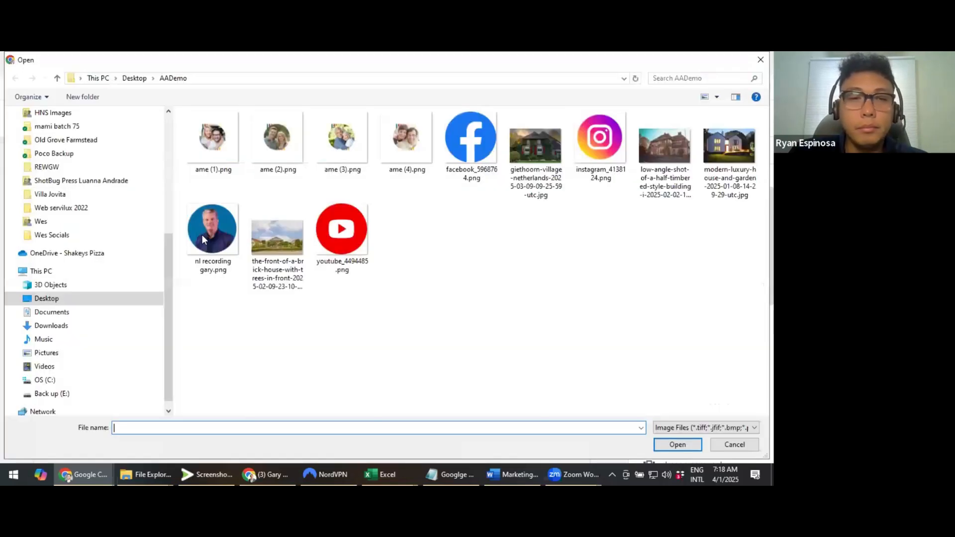
pyautogui.doubleClick(202, 235)
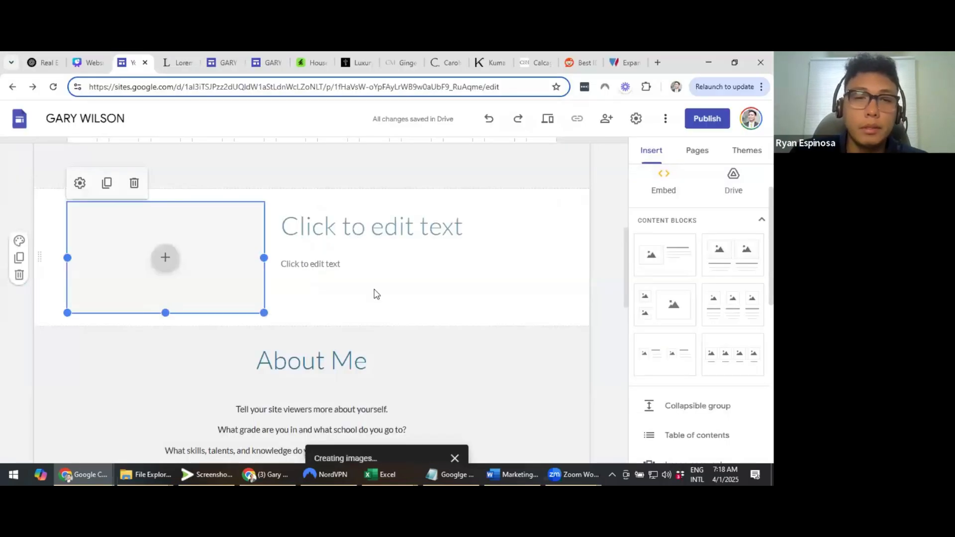
# Copy the About Me heading into the new block's title
pyautogui.scroll(-1, 311, 305)
pyautogui.doubleClick(310, 304)
pyautogui.hotkey('ctrl', 'c')
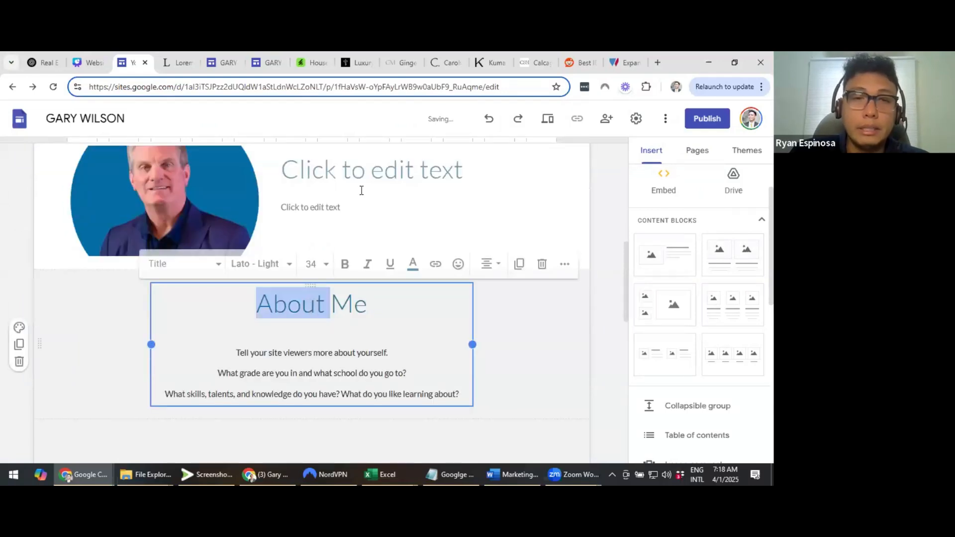
pyautogui.click(372, 170)
pyautogui.hotkey('ctrl', 'v')
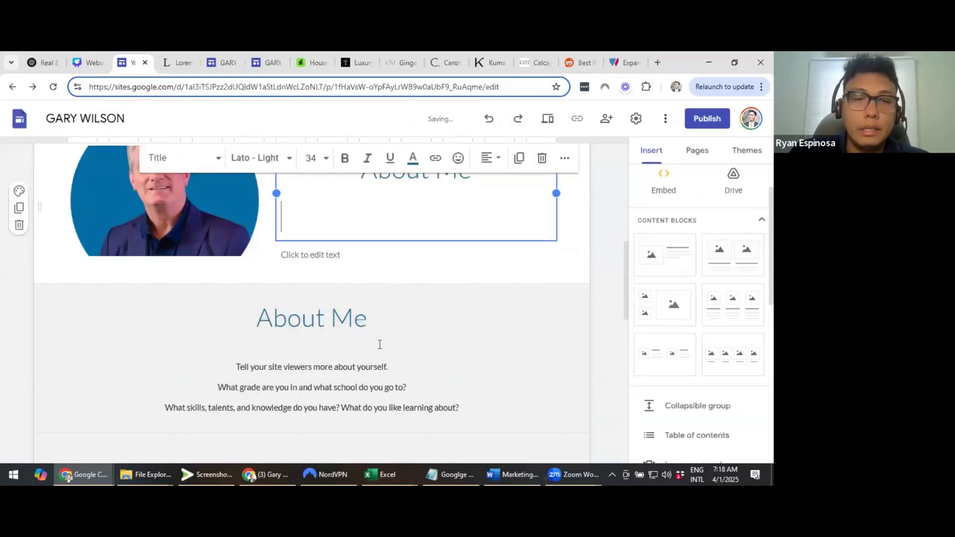
# Copy the three About Me prompt lines into the text box beside the photo
pyautogui.tripleClick(380, 345)
pyautogui.scroll(-1, 242, 320)
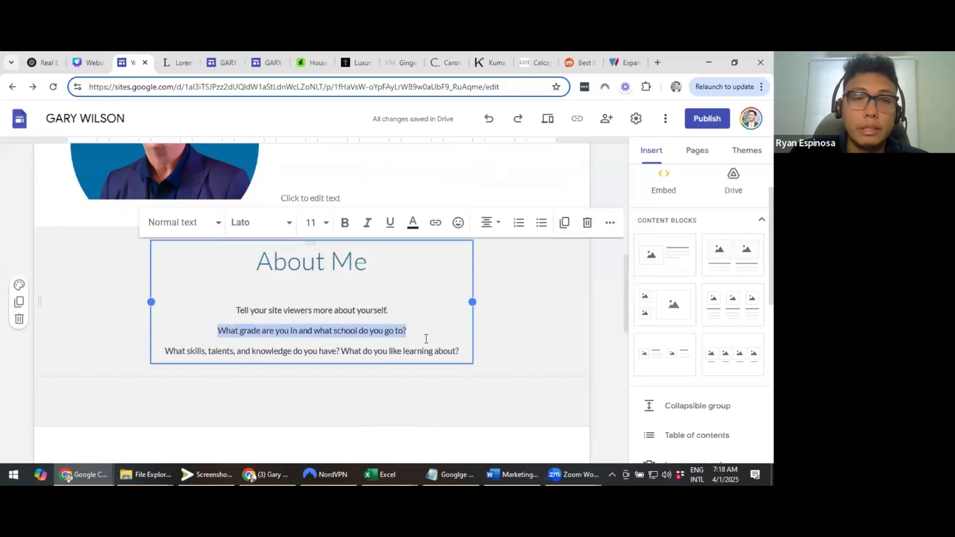
pyautogui.hotkey('shift', 'Up')
pyautogui.keyDown('shift'); pyautogui.click(462, 358); pyautogui.keyUp('shift')
pyautogui.hotkey('ctrl', 'c')
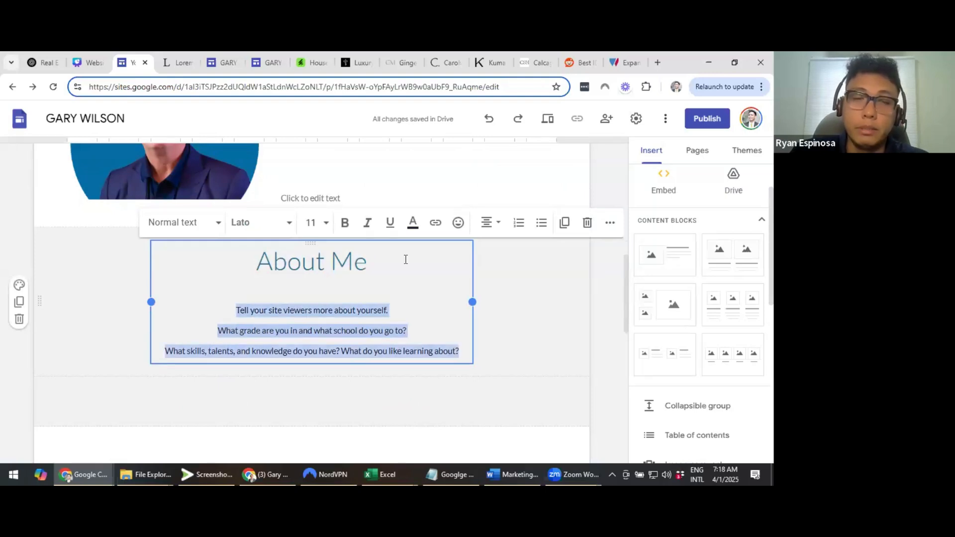
pyautogui.scroll(2, 392, 286)
pyautogui.click(392, 286)
pyautogui.hotkey('ctrl', 'v')
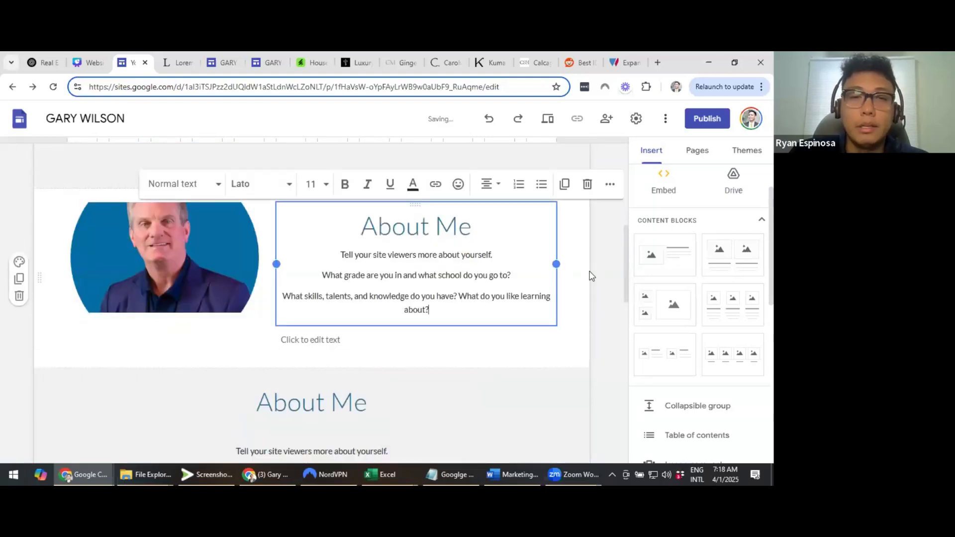
pyautogui.click(591, 271)
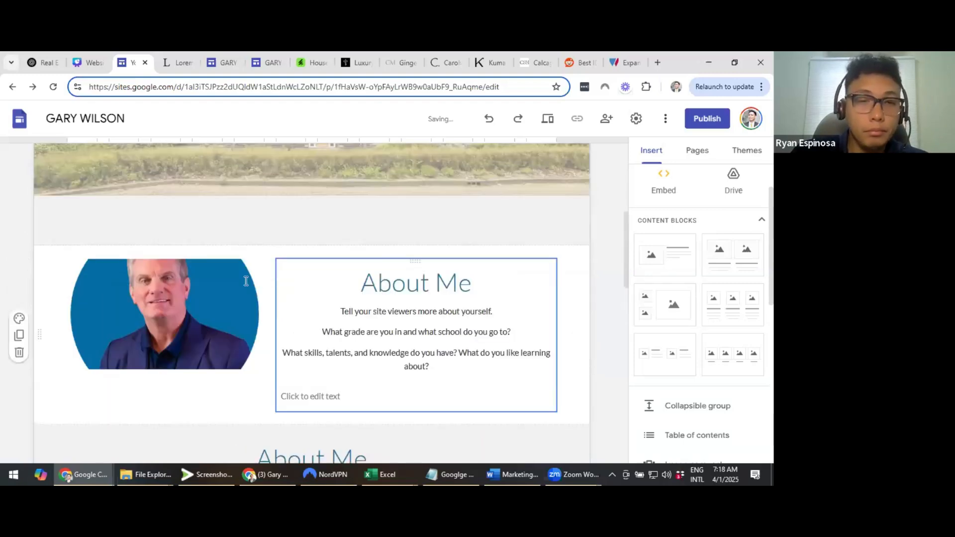
pyautogui.click(246, 280)
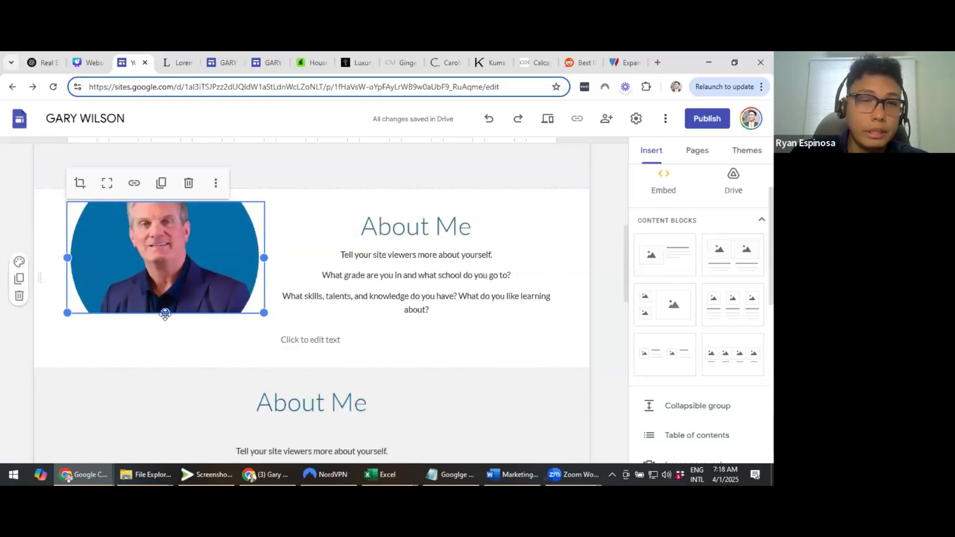
# Stretch the headshot taller to show the full circle and centre-align the About Me text
pyautogui.moveTo(165, 313); pyautogui.dragTo(170, 397)
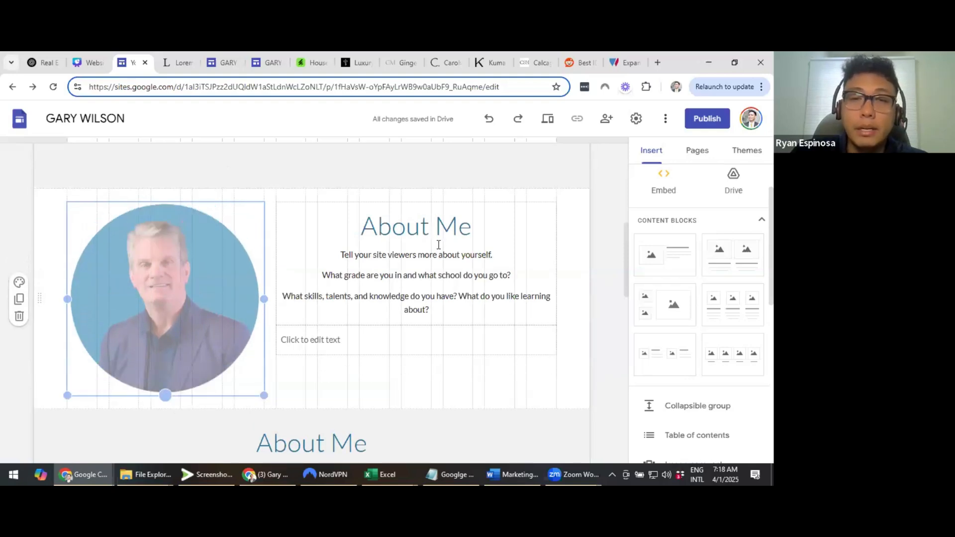
pyautogui.tripleClick(436, 225)
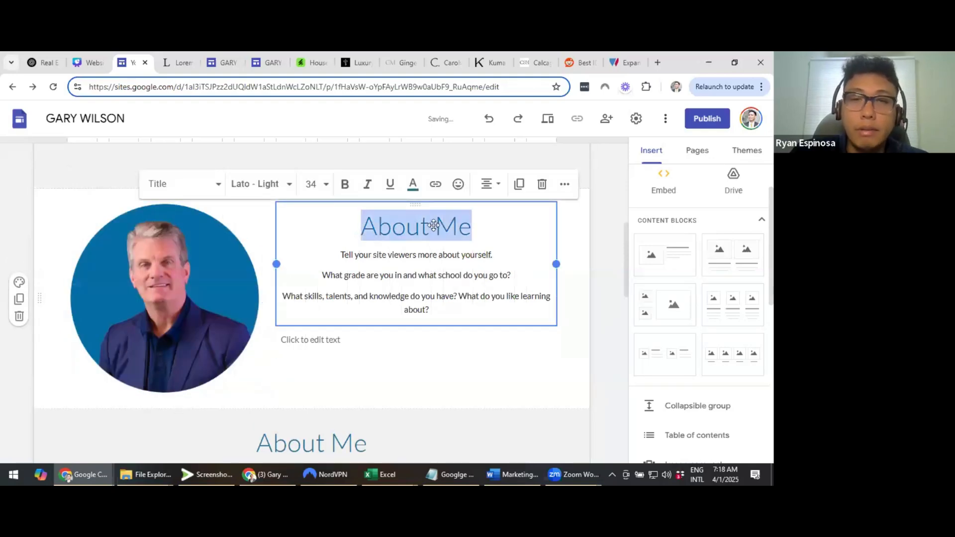
pyautogui.hotkey('ctrl', 'a')
pyautogui.click(490, 184)
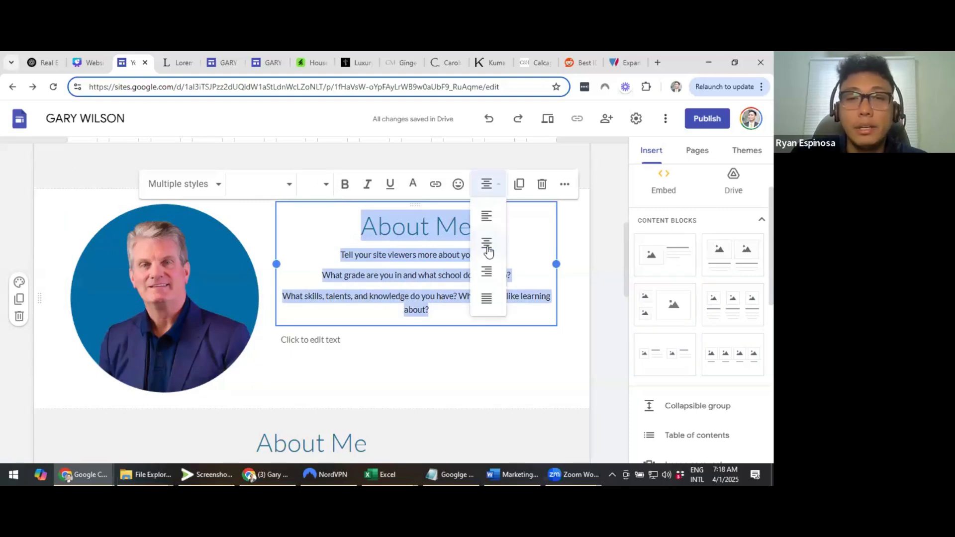
pyautogui.click(498, 197)
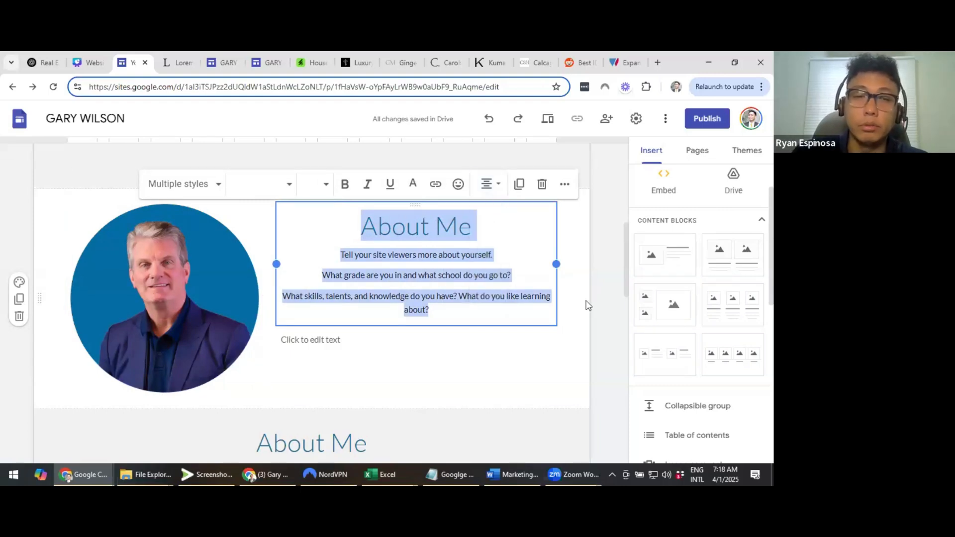
pyautogui.click(588, 306)
pyautogui.scroll(1, 393, 249)
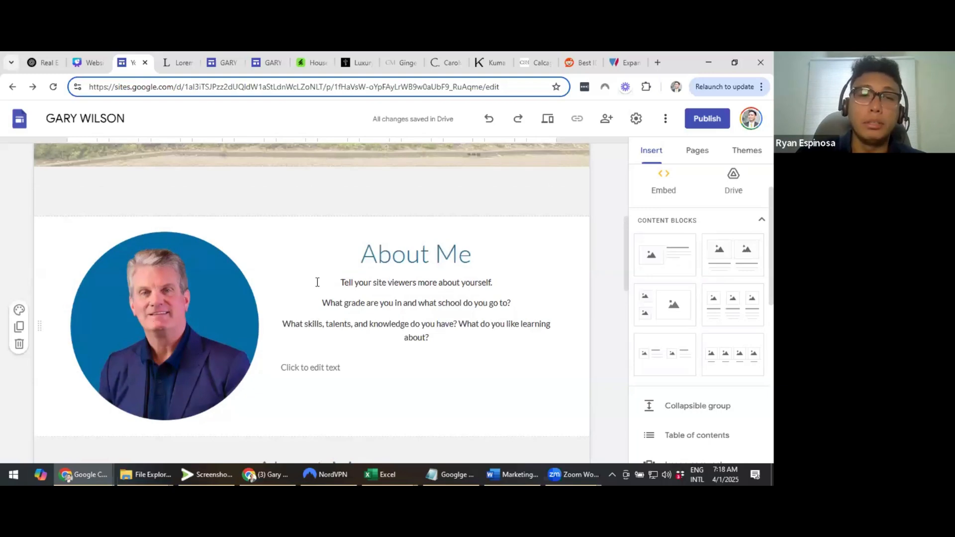
pyautogui.scroll(-3, 318, 283)
pyautogui.click(501, 251)
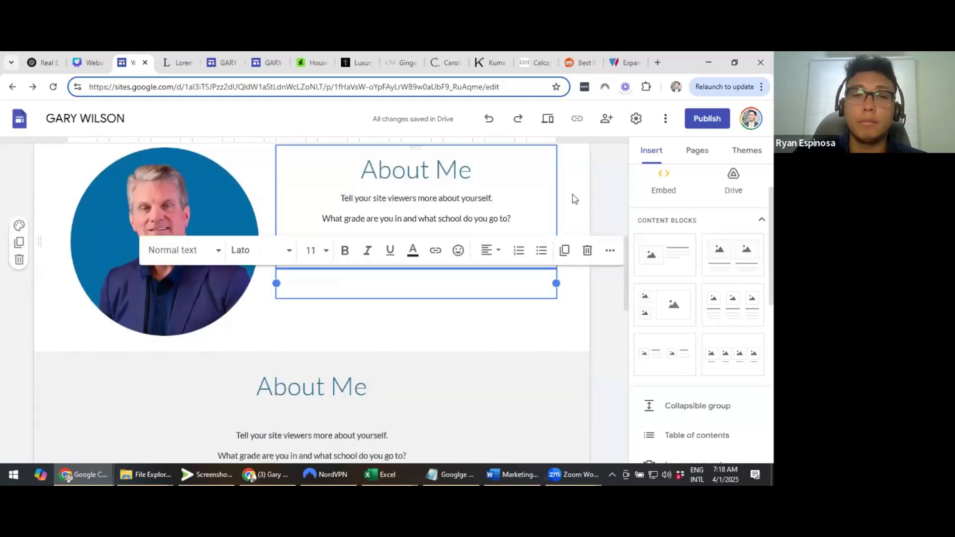
pyautogui.click(572, 197)
pyautogui.scroll(1, 576, 211)
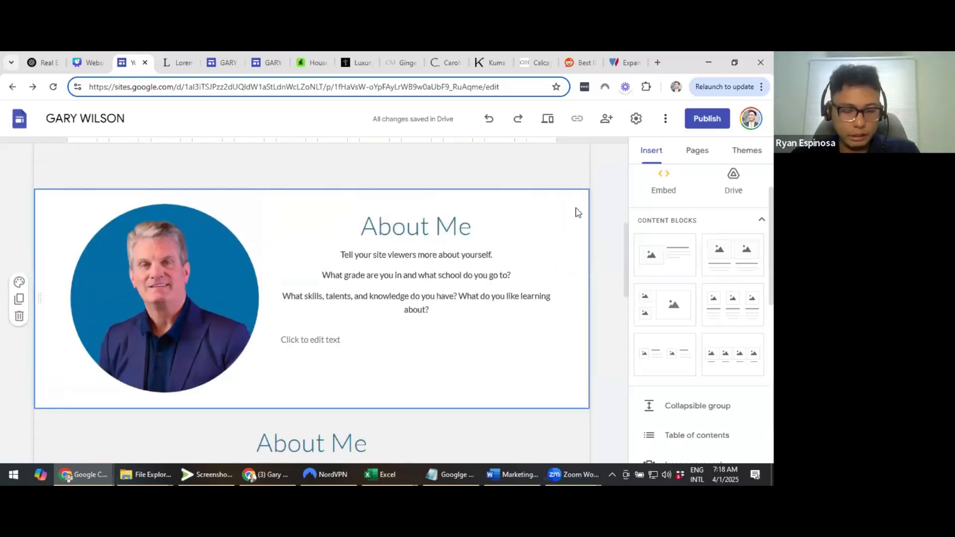
pyautogui.scroll(-2, 576, 209)
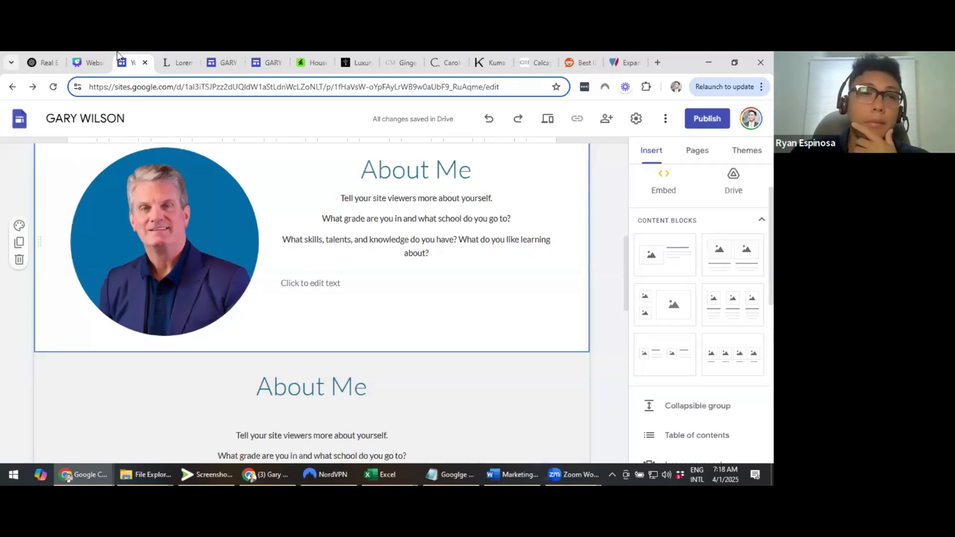
pyautogui.click(94, 62)
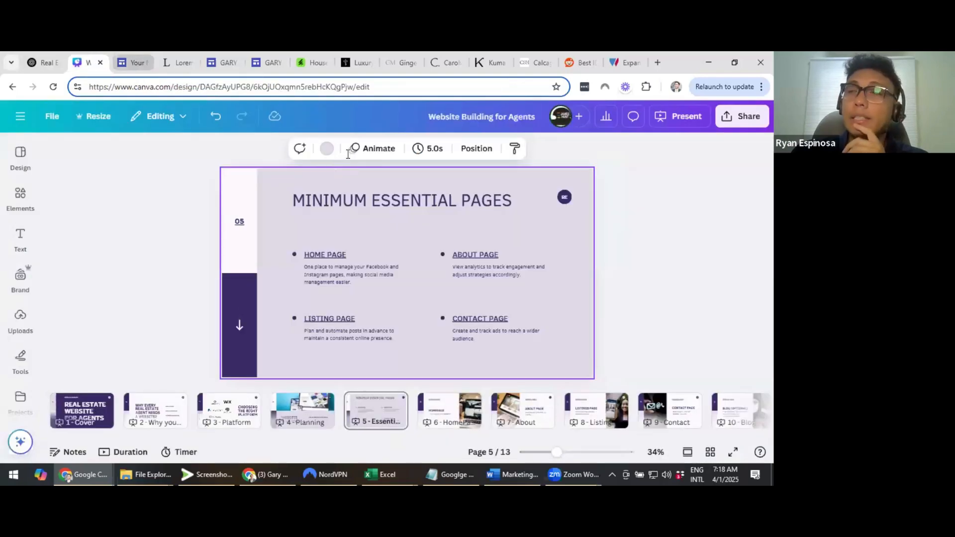
pyautogui.click(131, 58)
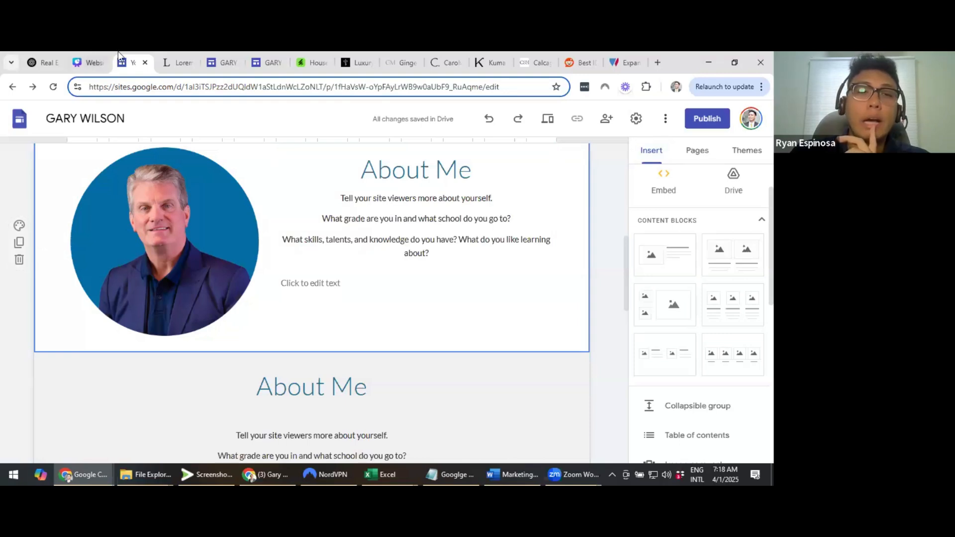
pyautogui.click(88, 60)
pyautogui.click(677, 127)
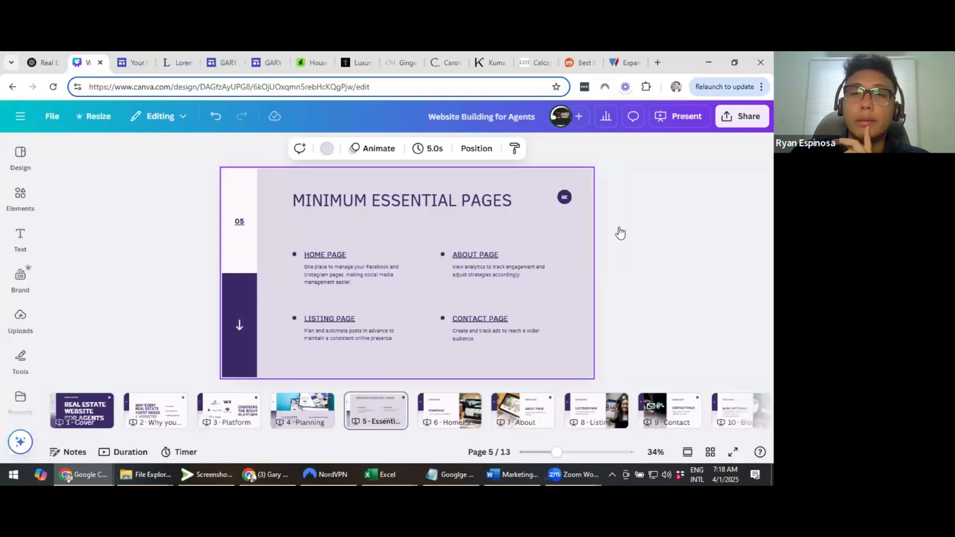
pyautogui.click(622, 403)
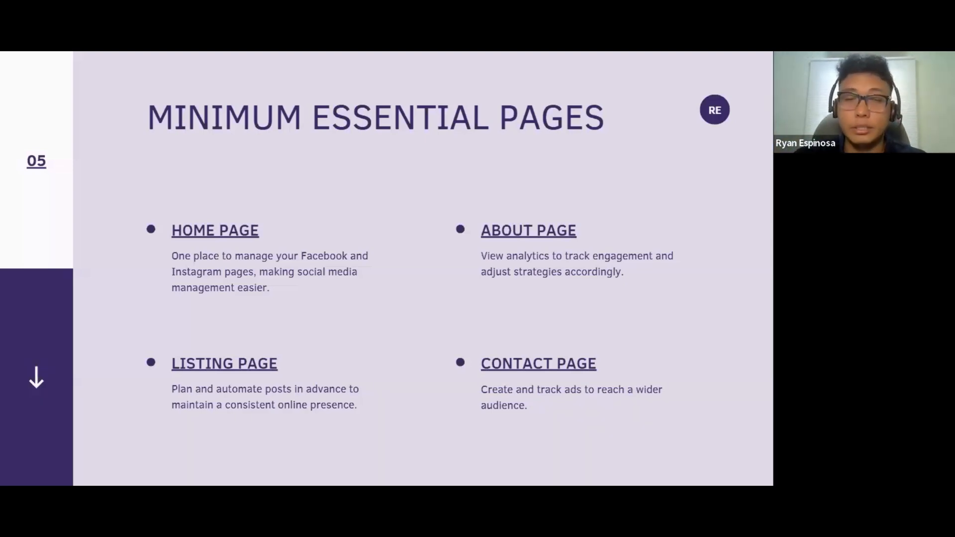
pyautogui.press('Escape')
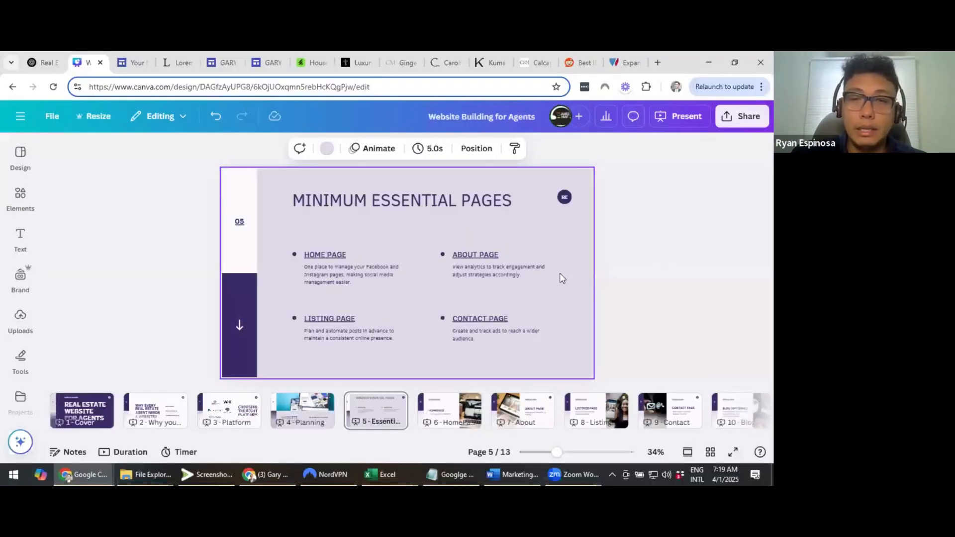
pyautogui.hotkey('ctrl', 'Tab')
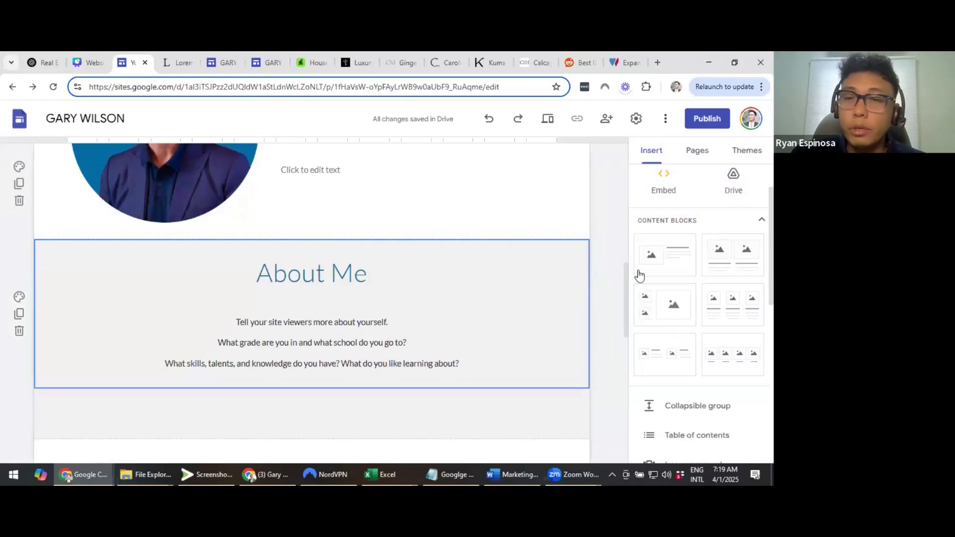
# Add a three-image content block and upload the ivy-covered village house into the left column
pyautogui.scroll(-1, 736, 264)
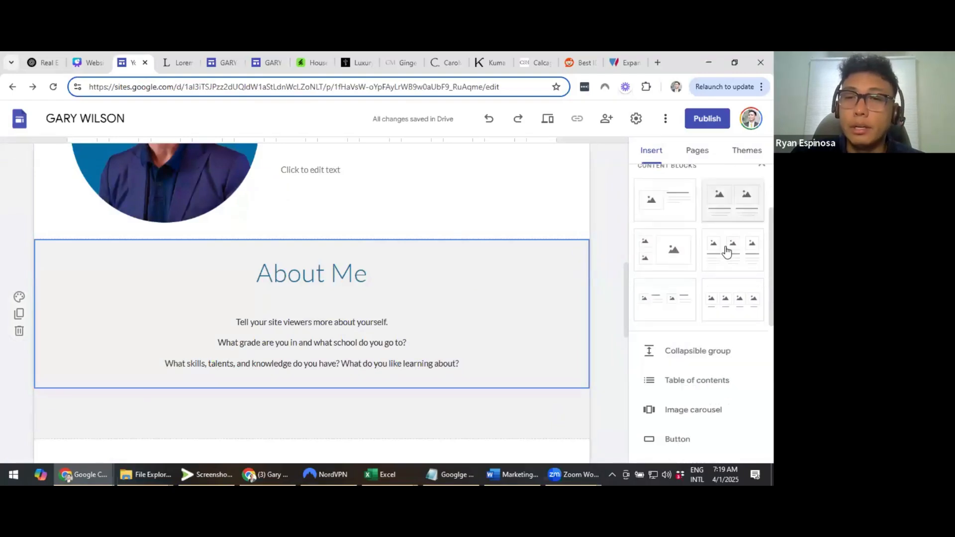
pyautogui.moveTo(727, 250); pyautogui.dragTo(204, 279)
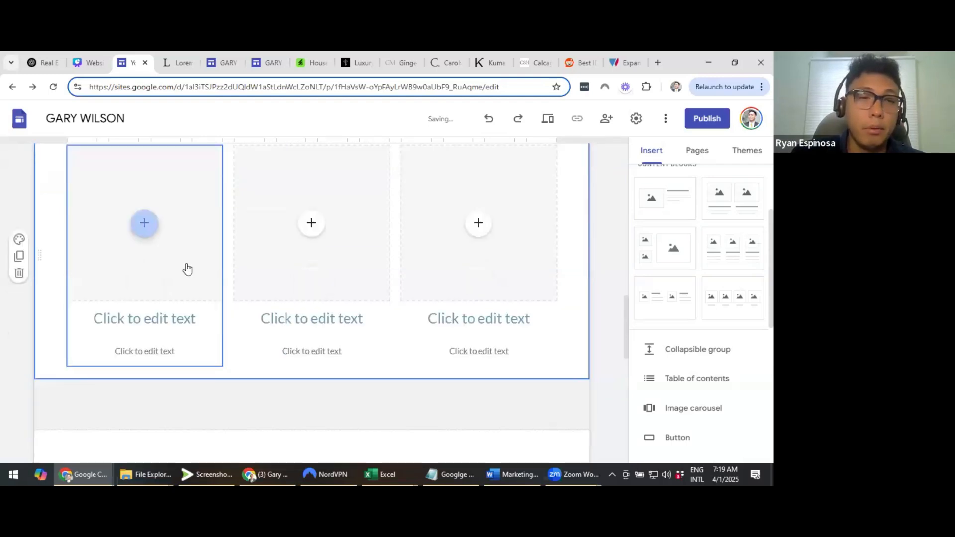
pyautogui.click(186, 269)
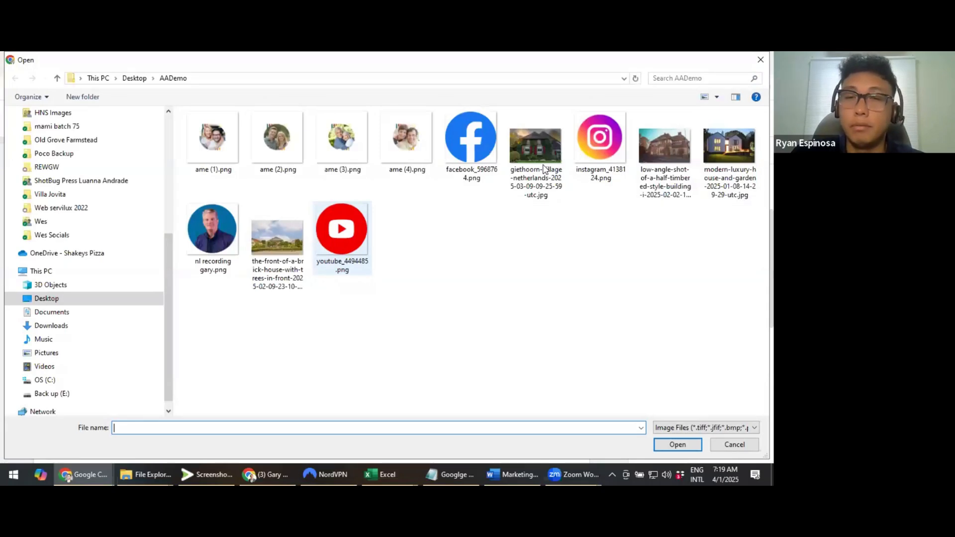
pyautogui.doubleClick(542, 164)
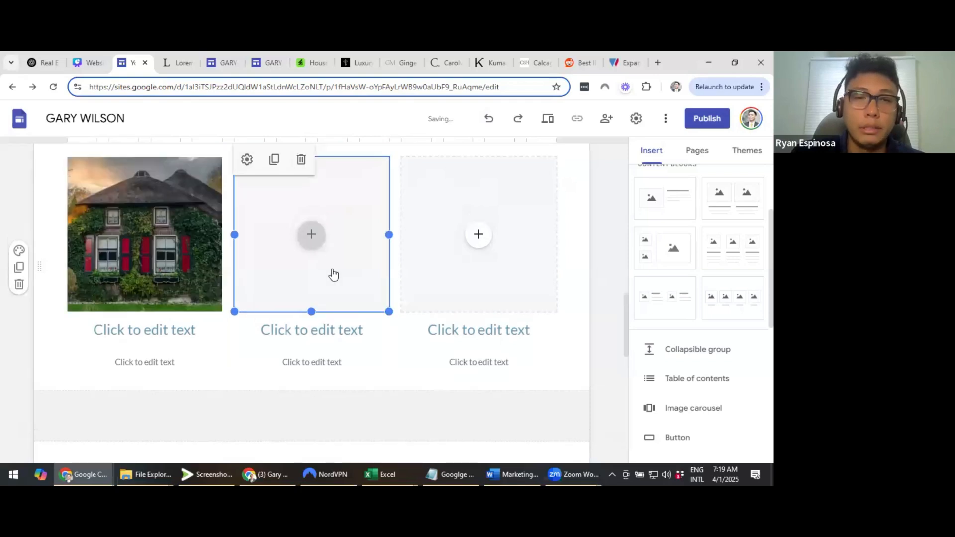
# Fill the middle and right columns, the right with the half-timbered building photo
pyautogui.click(330, 273)
pyautogui.click(347, 271)
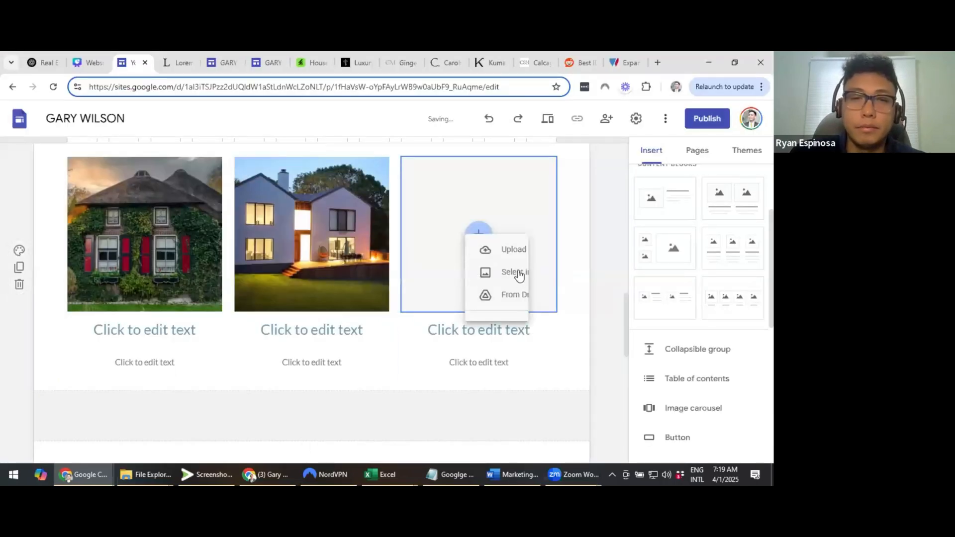
pyautogui.click(477, 246)
pyautogui.click(522, 270)
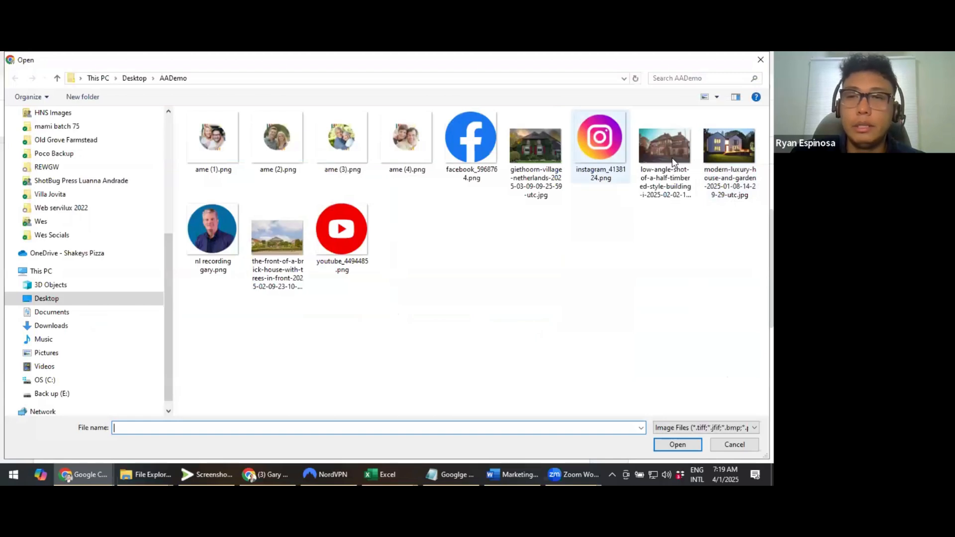
pyautogui.doubleClick(665, 146)
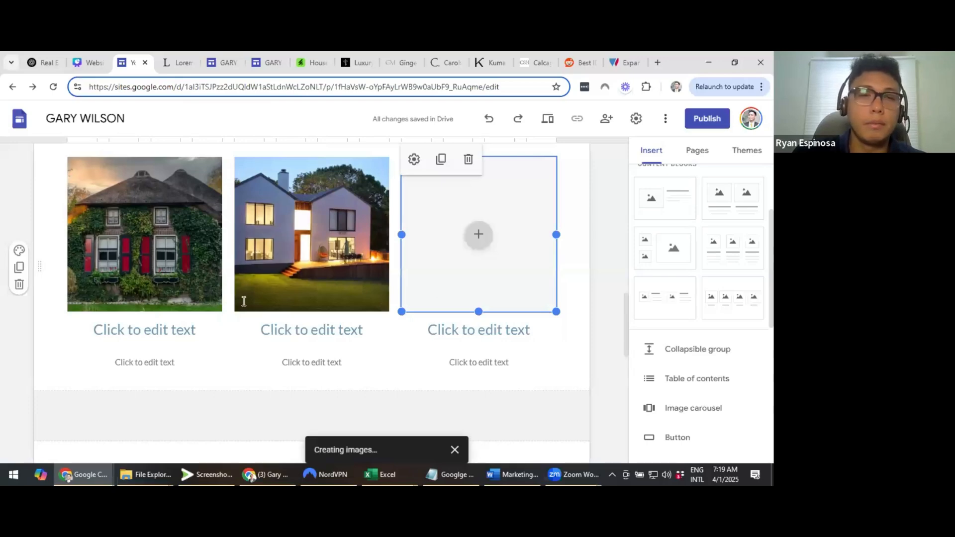
pyautogui.scroll(-1, 244, 301)
pyautogui.click(173, 281)
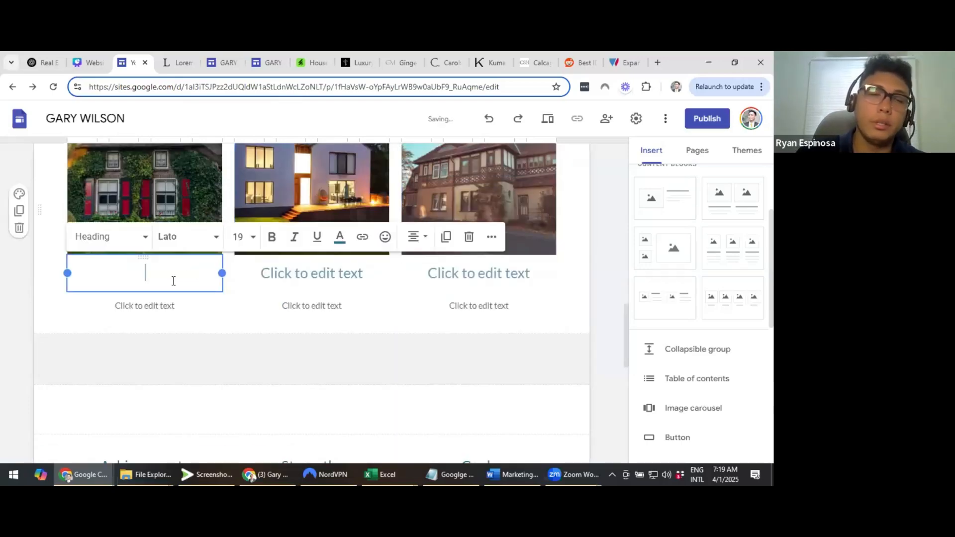
pyautogui.scroll(1, 271, 298)
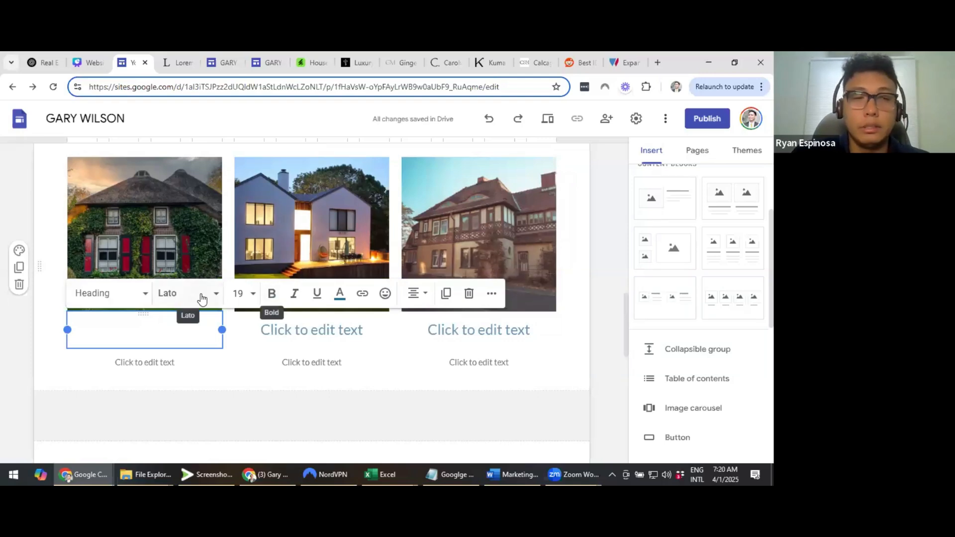
# Type the first column's heading and correct its spelling to ADDRESS
pyautogui.write('ADSRESS')
pyautogui.click(134, 331)
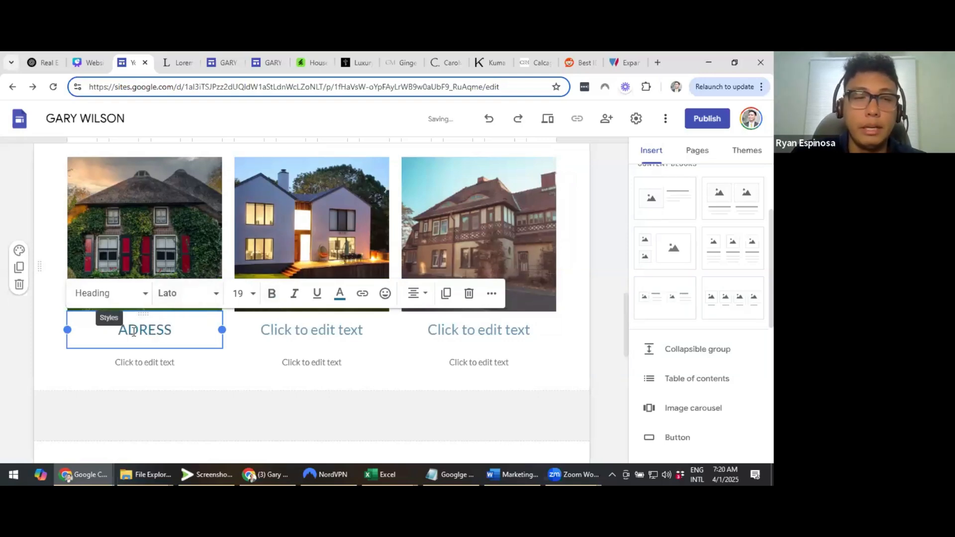
pyautogui.write('S')
pyautogui.click(140, 335)
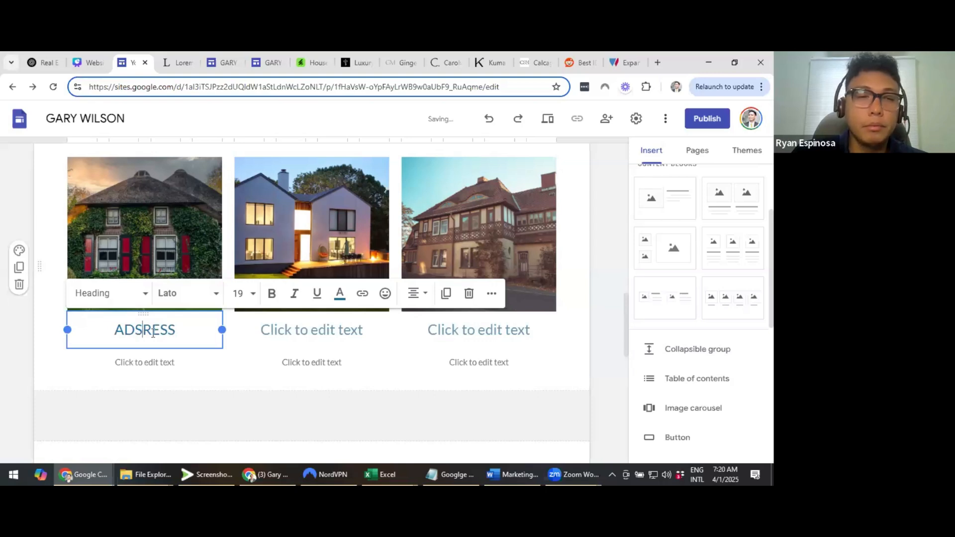
pyautogui.press('BackSpace')
pyautogui.write('D')
# Copy the ADDRESS heading into the second and third columns
pyautogui.doubleClick(155, 330)
pyautogui.hotkey('ctrl', 'c')
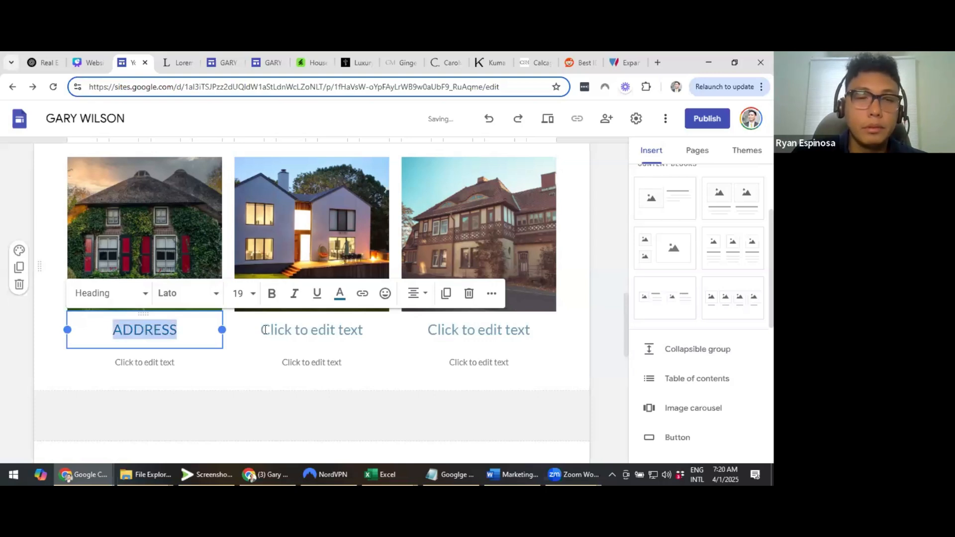
pyautogui.click(265, 331)
pyautogui.hotkey('ctrl', 'v')
pyautogui.click(466, 332)
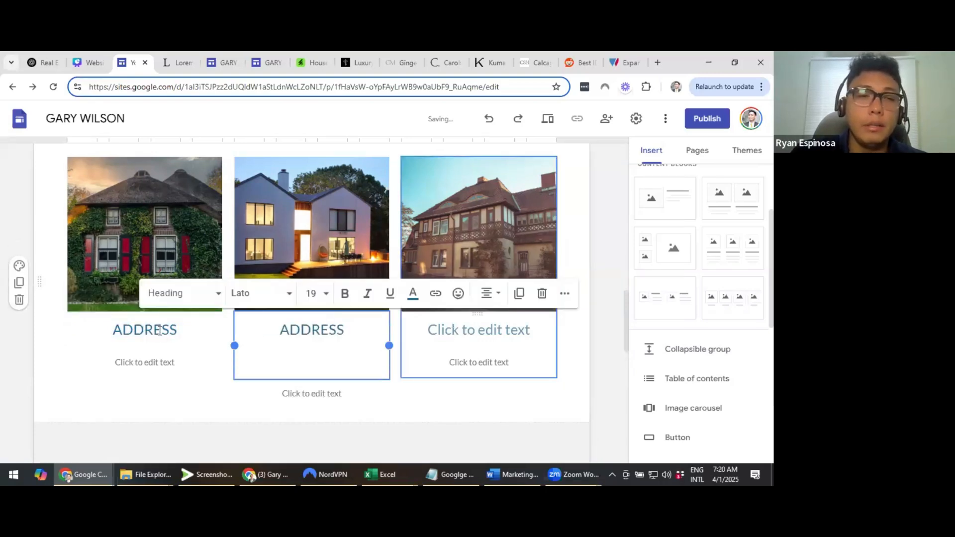
pyautogui.hotkey('ctrl', 'v')
pyautogui.scroll(-1, 159, 318)
# Enter the price 248,087 under the first listing, then paste it under the second and third listings
pyautogui.click(160, 307)
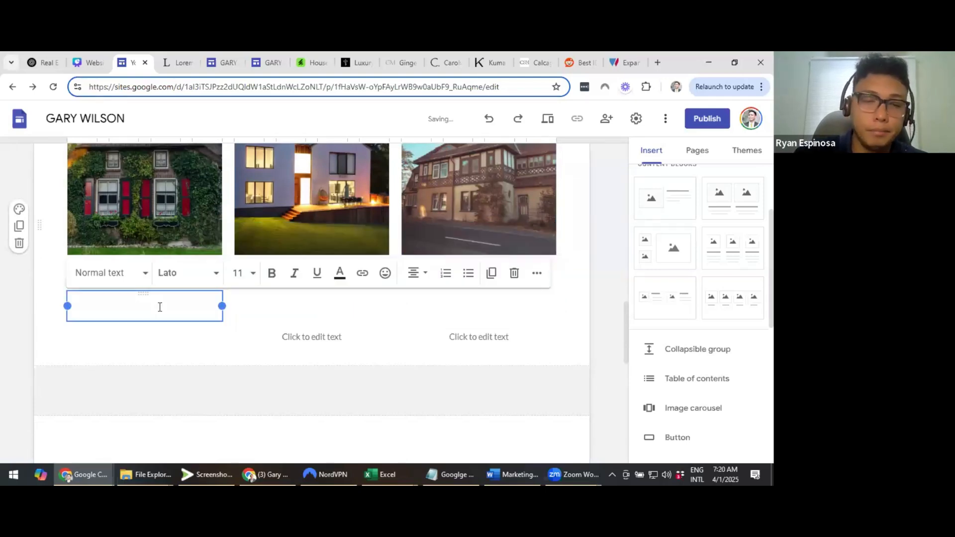
pyautogui.write('248,037')
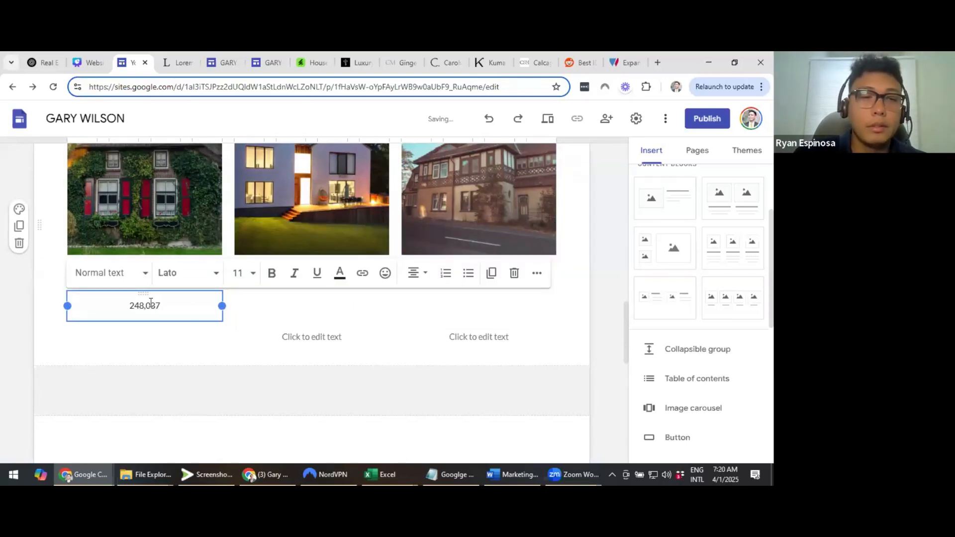
pyautogui.moveTo(151, 303); pyautogui.dragTo(259, 323)
pyautogui.hotkey('ctrl', 'c')
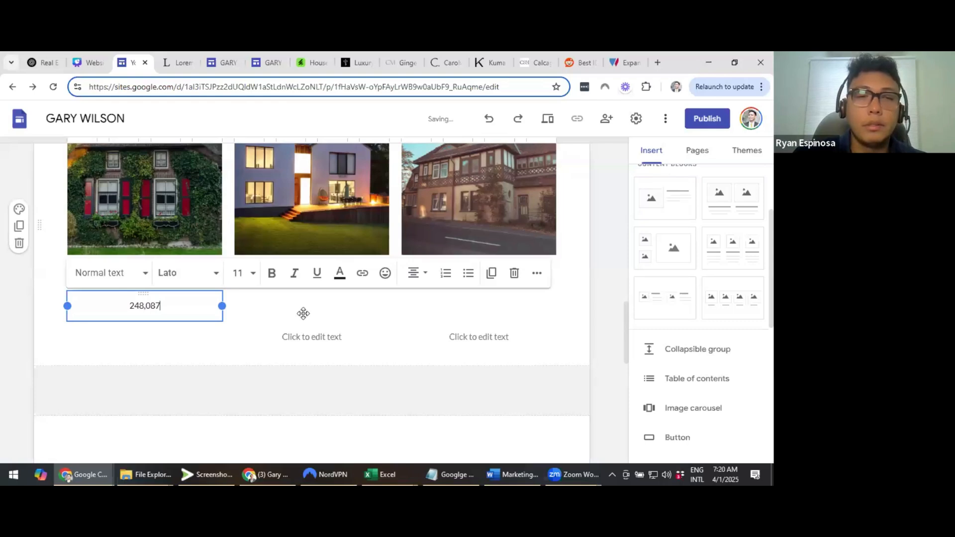
pyautogui.click(324, 318)
pyautogui.click(324, 338)
pyautogui.hotkey('ctrl', 'v')
pyautogui.click(507, 335)
pyautogui.hotkey('ctrl', 'v')
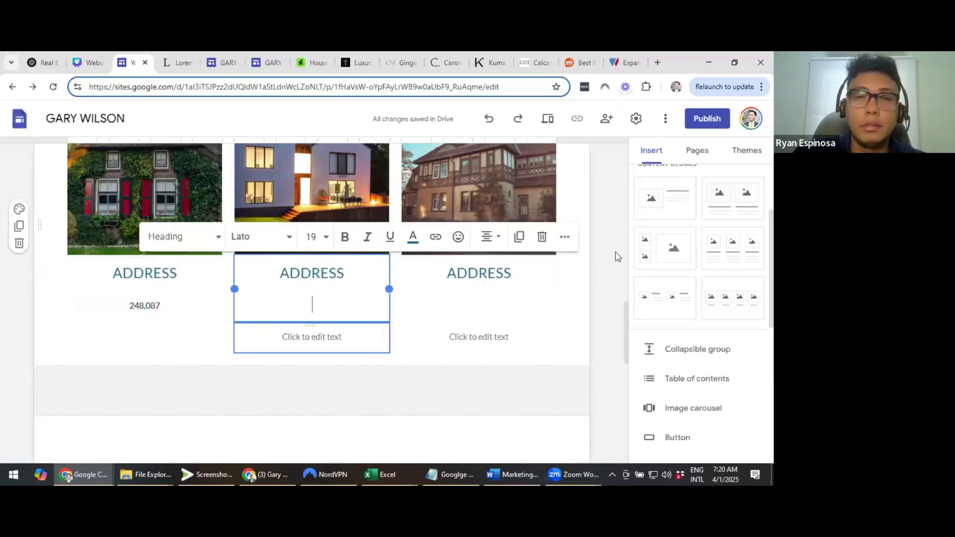
# Undo the accidental clearing of the first listing's price to restore 248,087
pyautogui.click(140, 306)
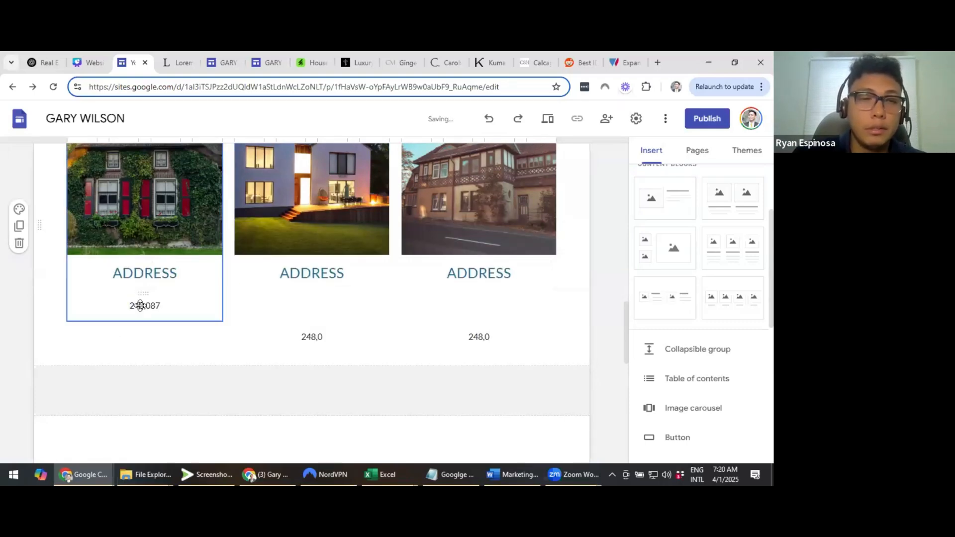
pyautogui.hotkey('ctrl', 'a')
pyautogui.press('BackSpace')
pyautogui.hotkey('ctrl', 'z')
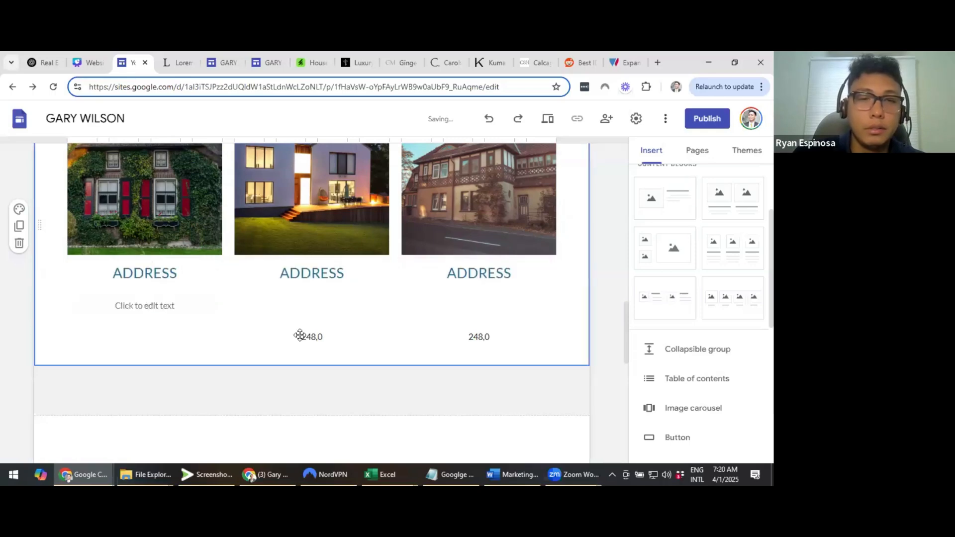
pyautogui.hotkey('ctrl', 'z')
pyautogui.click(426, 294)
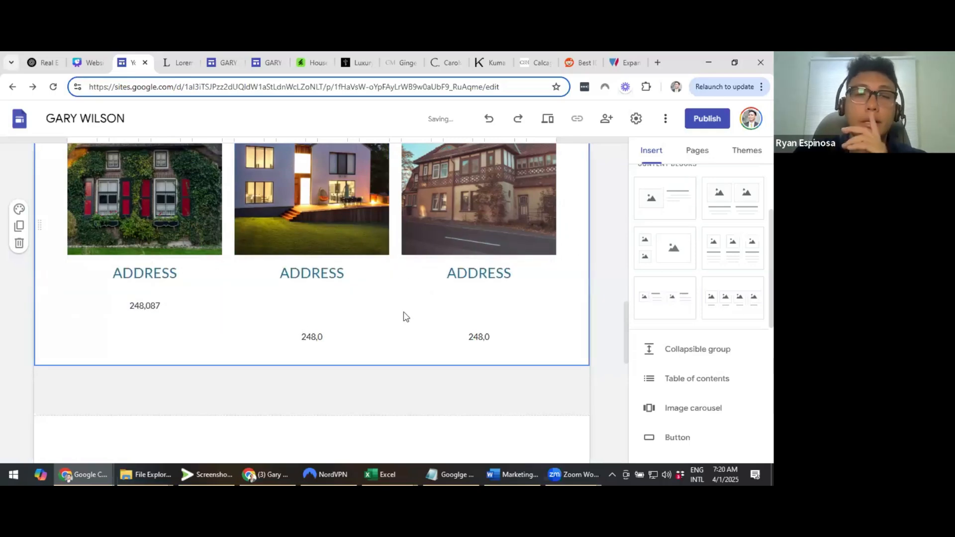
pyautogui.scroll(3, 405, 316)
pyautogui.scroll(-2, 399, 306)
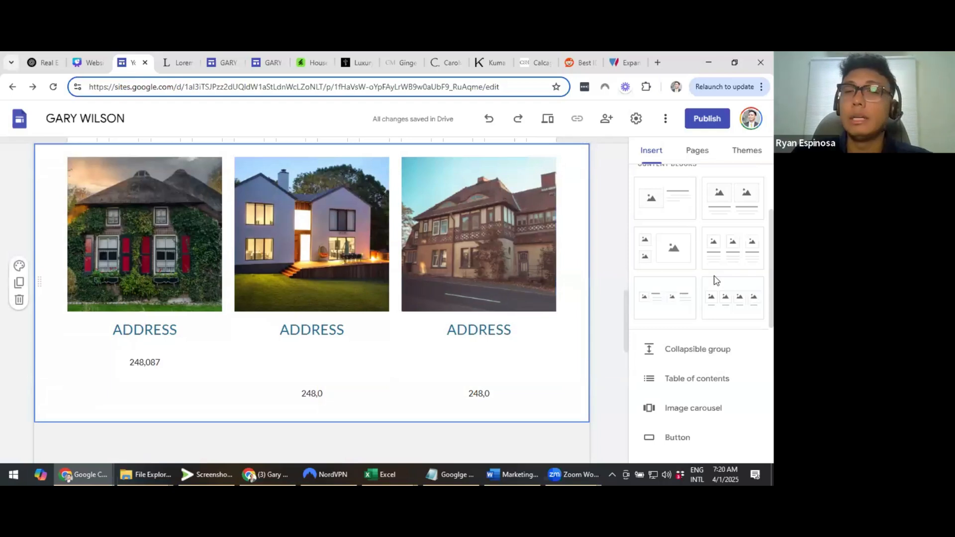
pyautogui.scroll(1, 595, 258)
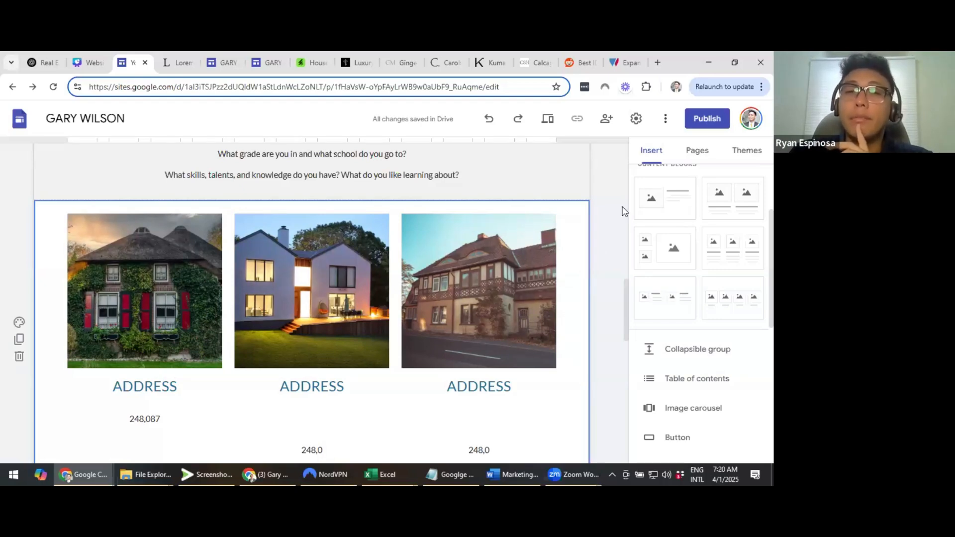
pyautogui.scroll(-1, 621, 211)
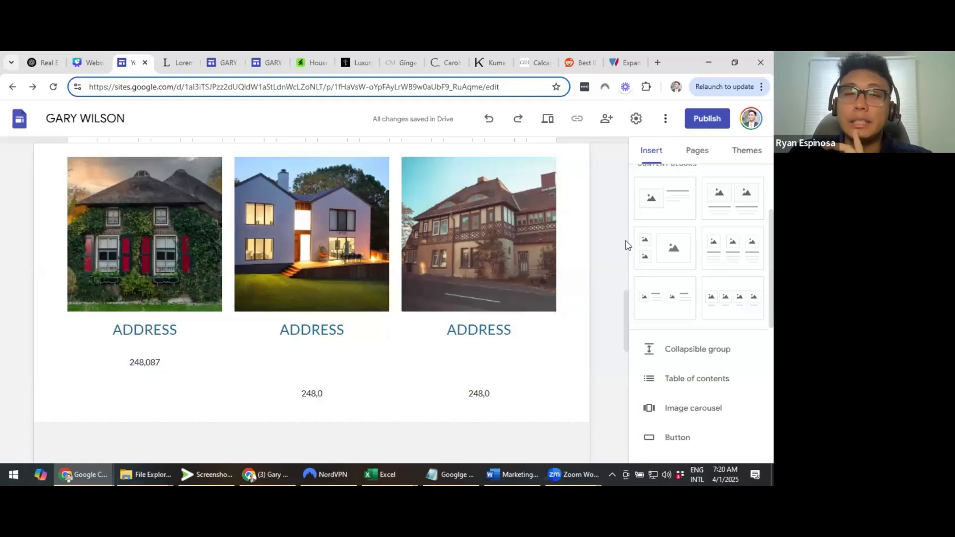
pyautogui.scroll(-1, 607, 256)
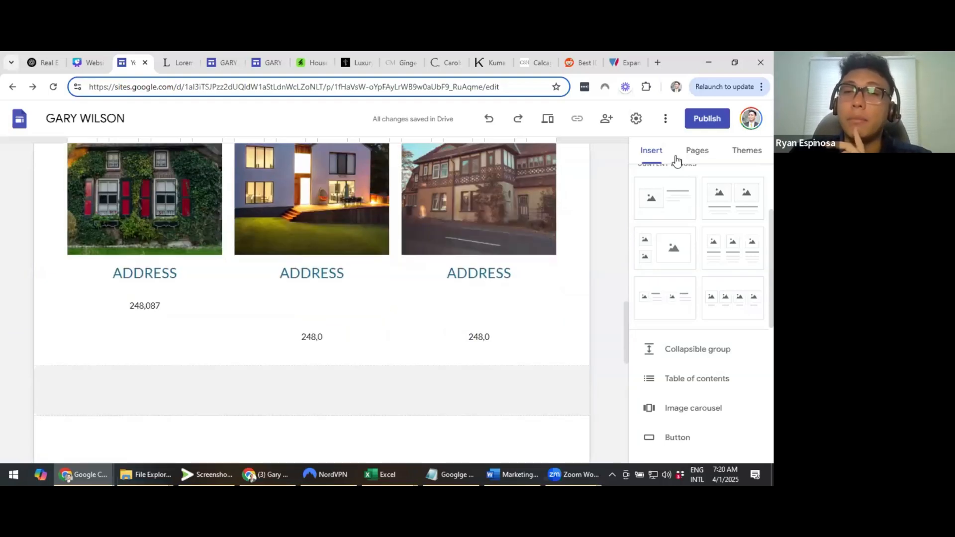
pyautogui.scroll(-1, 677, 157)
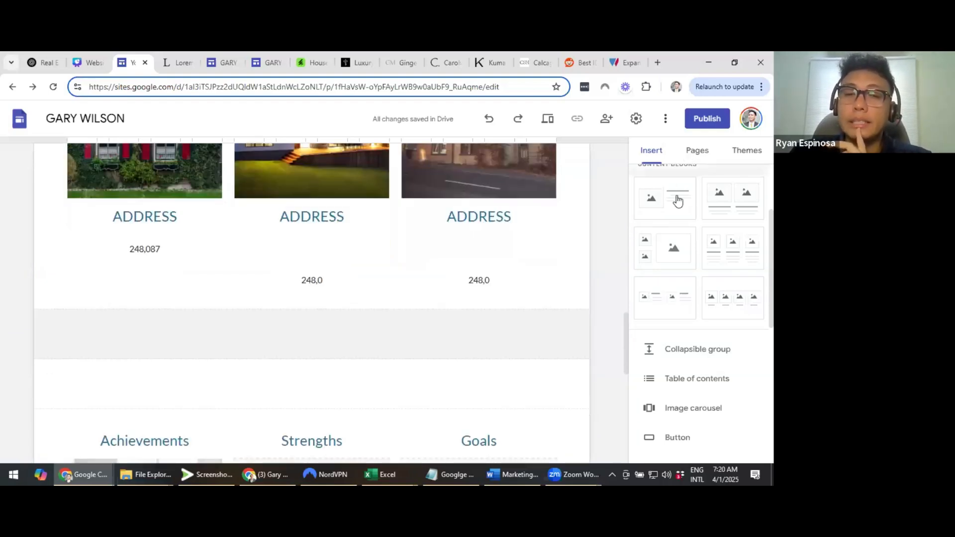
pyautogui.scroll(2, 678, 199)
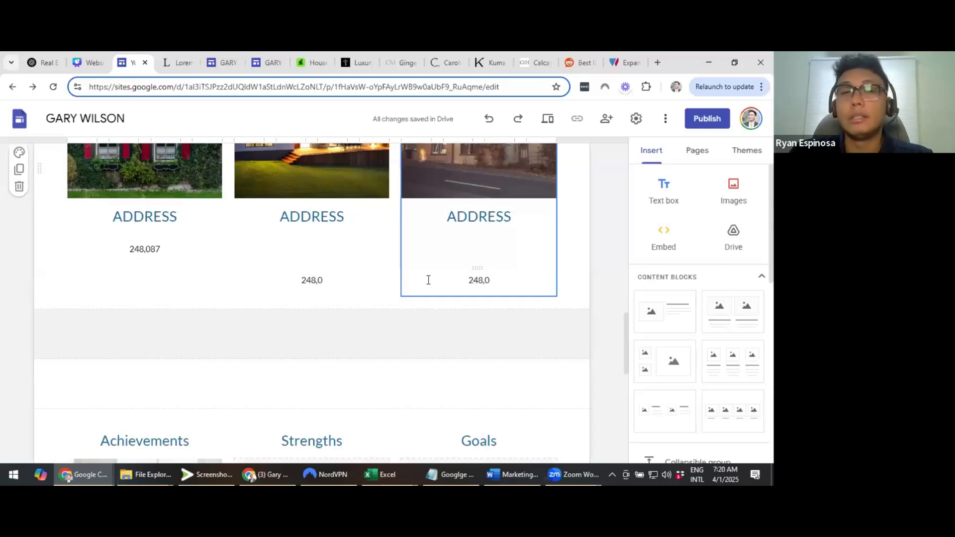
pyautogui.scroll(4, 428, 280)
pyautogui.scroll(5, 429, 280)
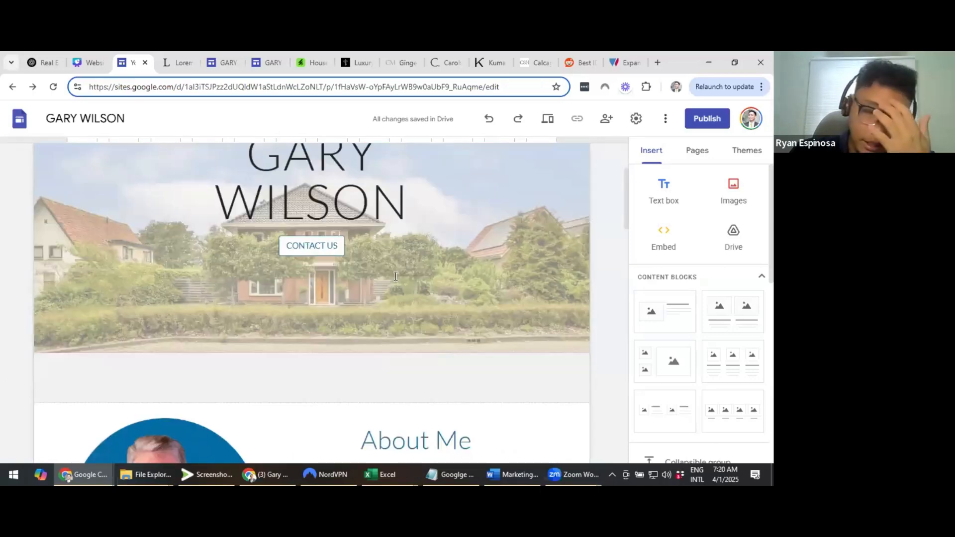
pyautogui.scroll(3, 369, 262)
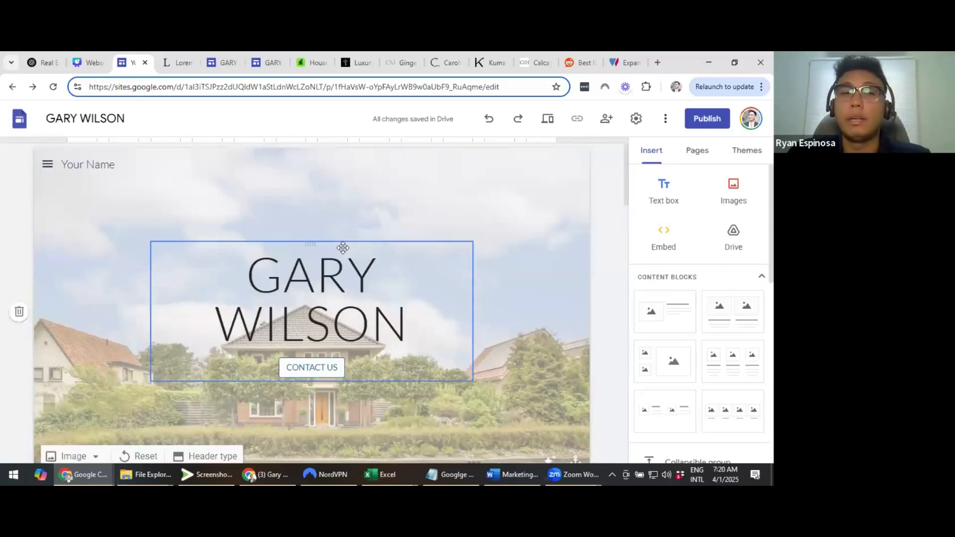
pyautogui.scroll(-2, 501, 243)
pyautogui.scroll(1, 518, 242)
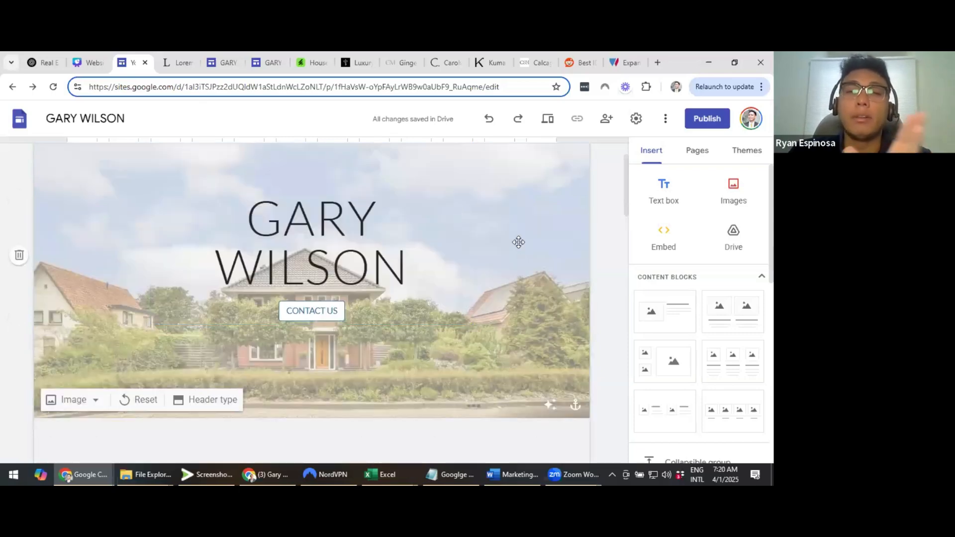
pyautogui.scroll(-4, 421, 262)
pyautogui.scroll(-5, 421, 262)
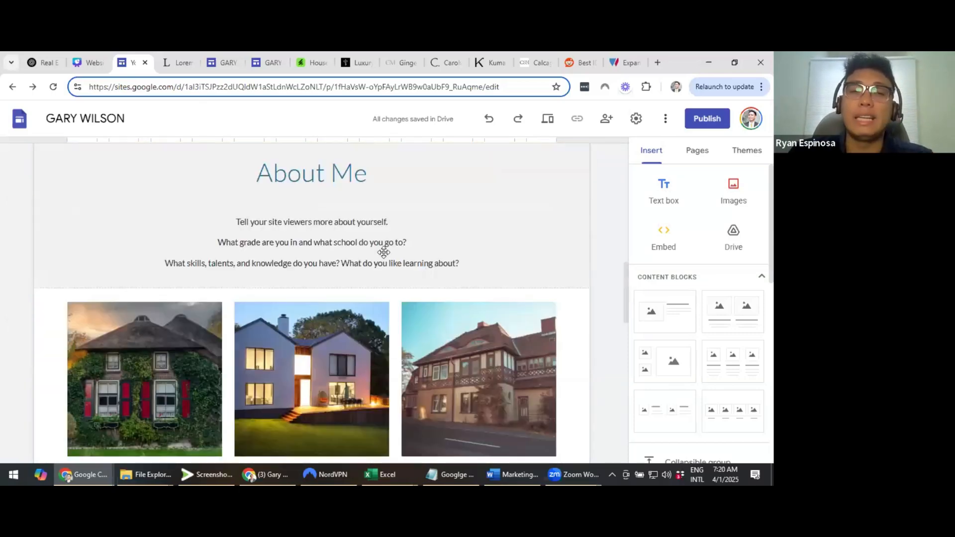
pyautogui.scroll(-3, 384, 252)
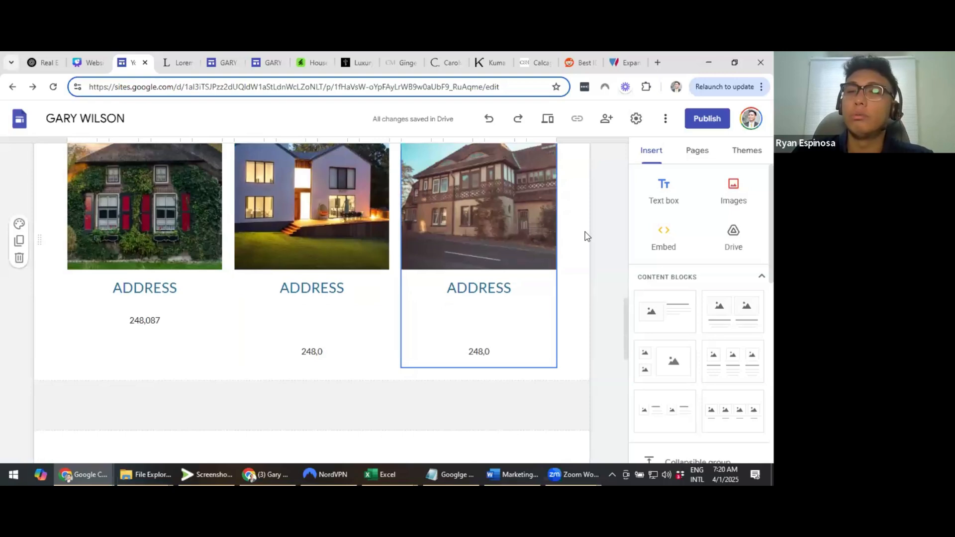
pyautogui.click(585, 236)
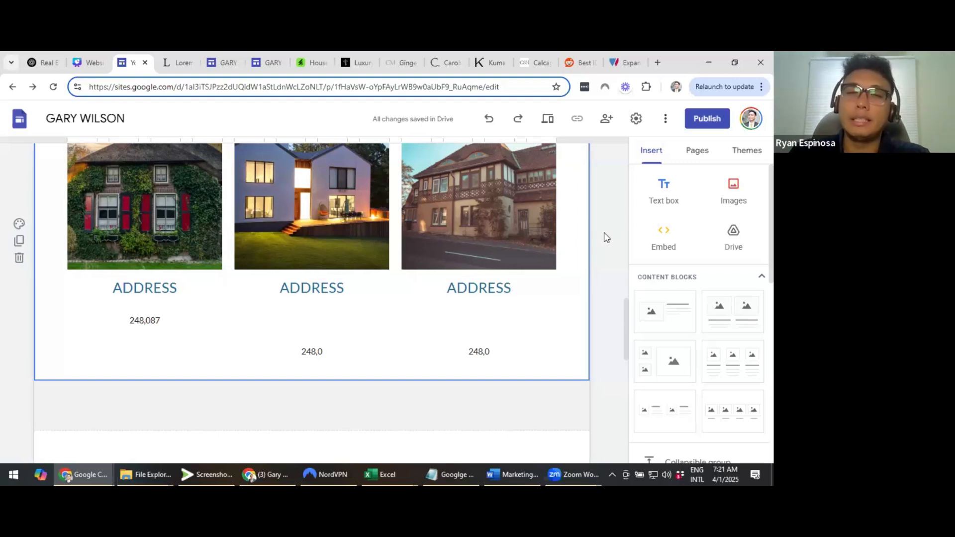
# Look over the listings section, then switch to the lipsum.com Lorem Ipsum generator page
pyautogui.scroll(-1, 606, 237)
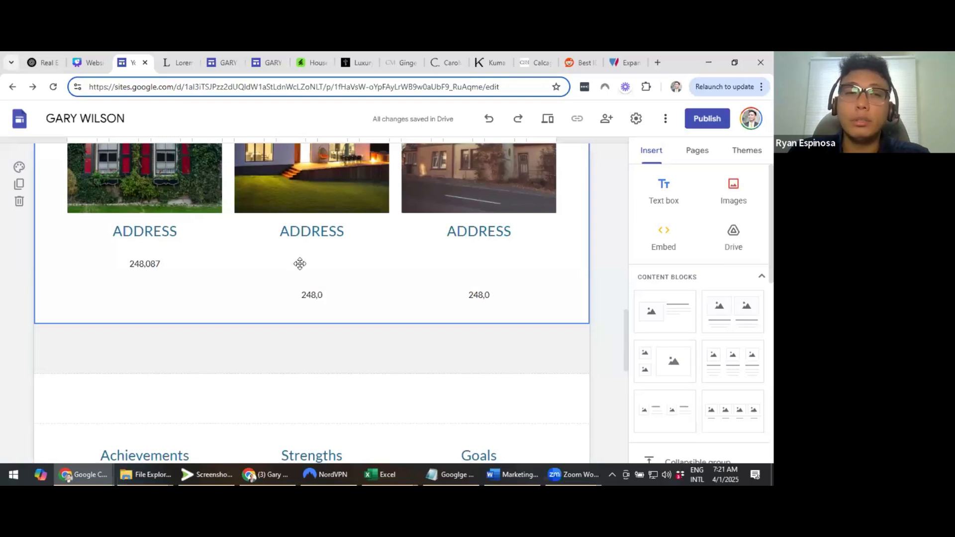
pyautogui.scroll(1, 298, 262)
pyautogui.scroll(2, 214, 245)
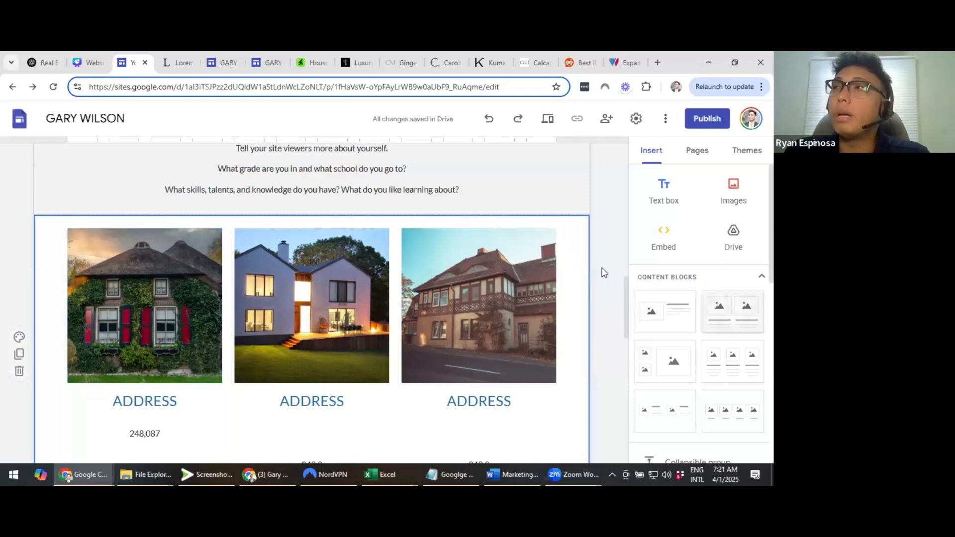
pyautogui.scroll(1, 605, 273)
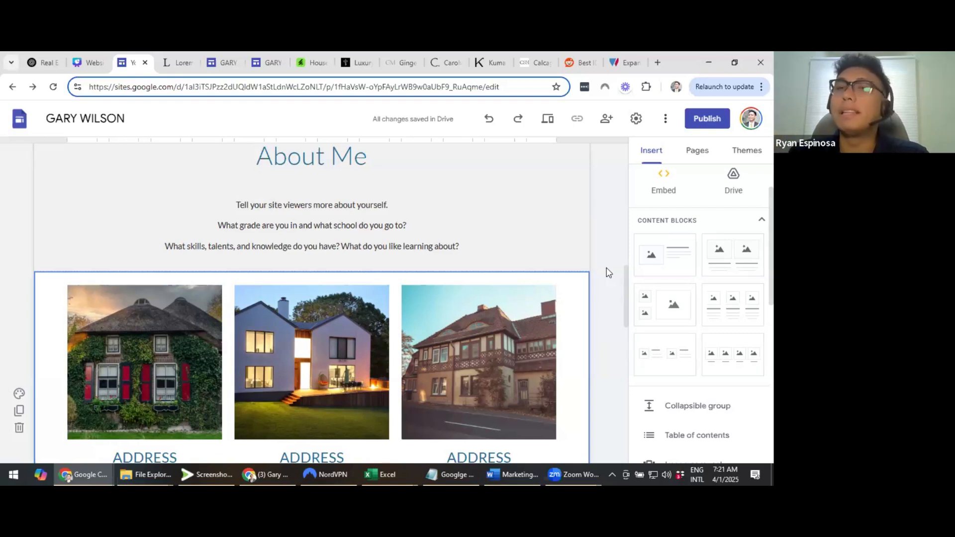
pyautogui.scroll(-2, 606, 273)
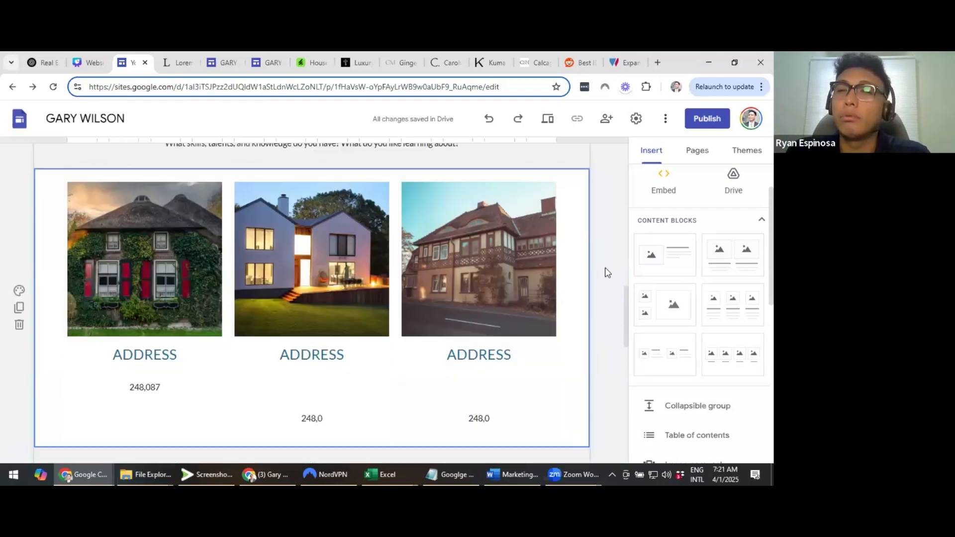
pyautogui.scroll(-1, 606, 273)
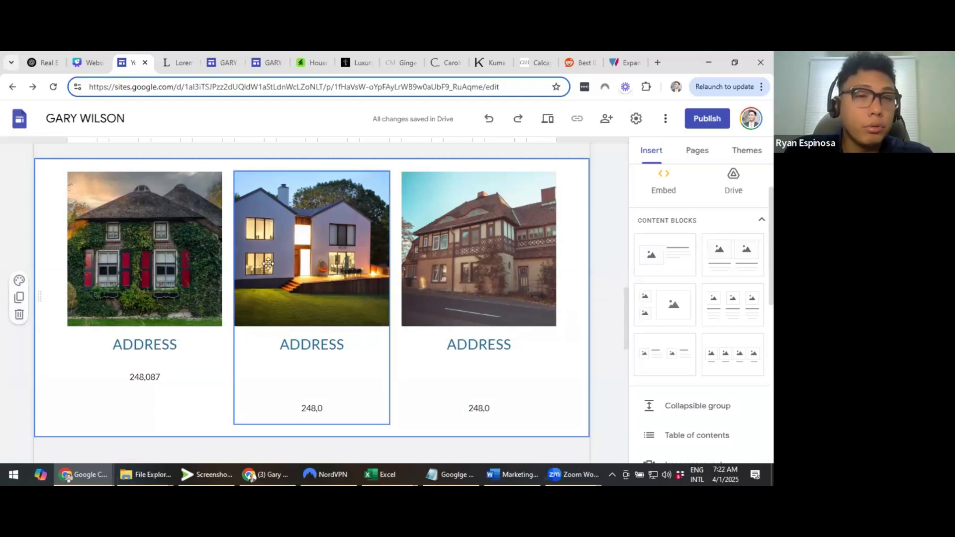
pyautogui.hotkey('ctrl', 'Tab')
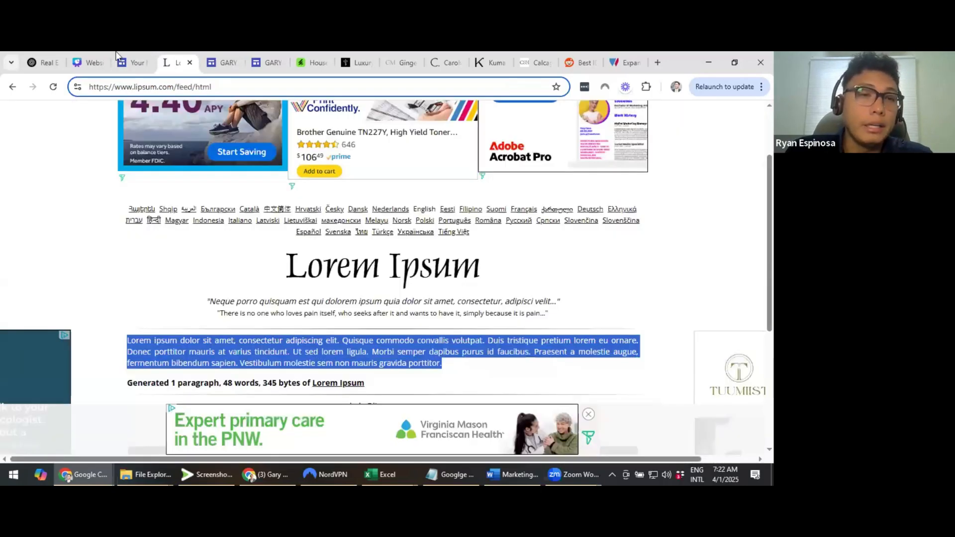
# Switch to the finished Sample Site 1 and scroll down through its sections
pyautogui.hotkey('ctrl', 'Tab')
pyautogui.scroll(-1, 490, 265)
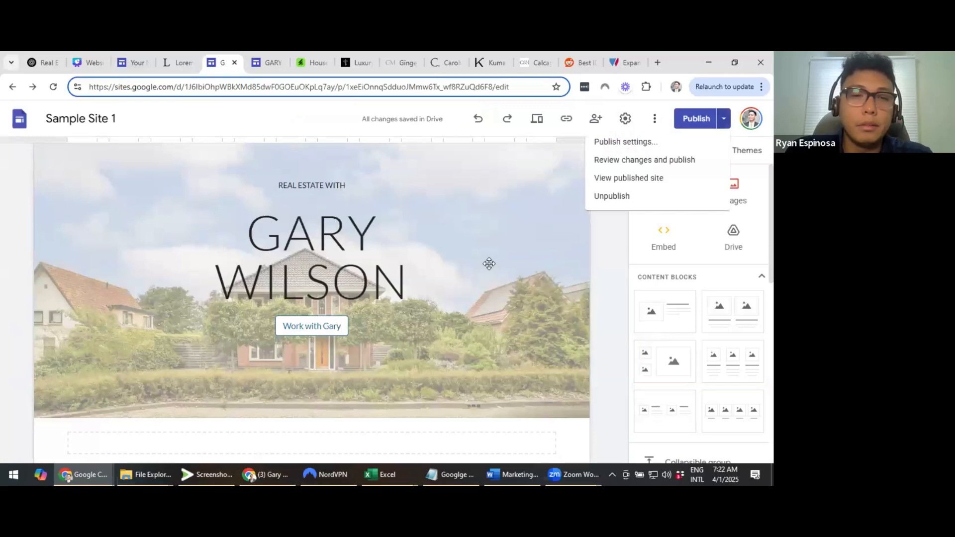
pyautogui.scroll(-2, 490, 264)
pyautogui.scroll(-4, 488, 254)
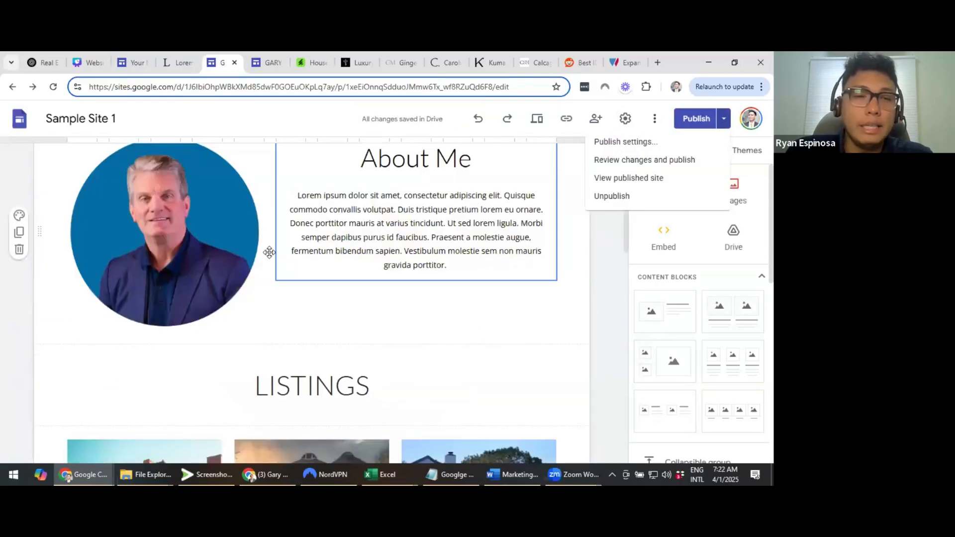
pyautogui.scroll(-5, 269, 252)
pyautogui.scroll(-5, 271, 250)
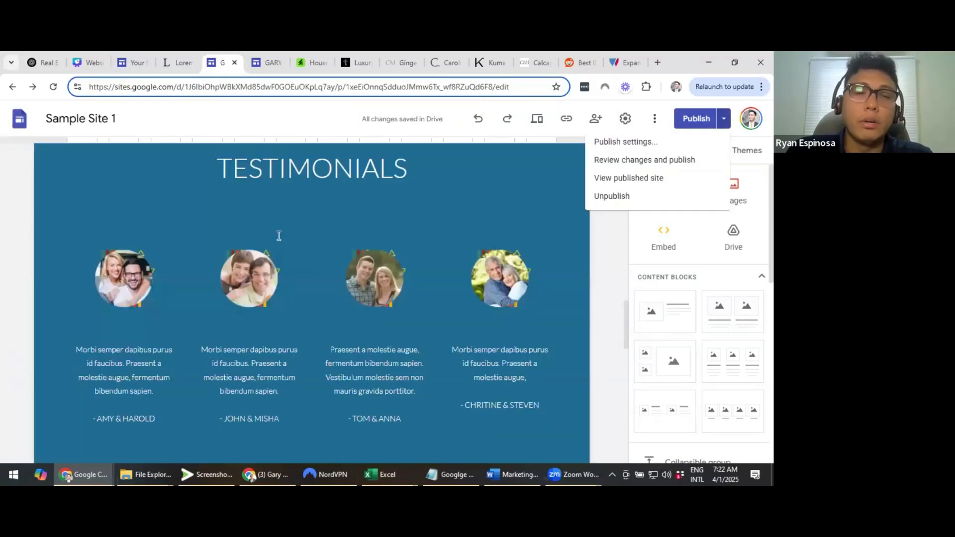
pyautogui.scroll(-5, 277, 234)
# Finish reviewing the sample site's lower sections, then go to the Expand Your Team page
pyautogui.scroll(1, 298, 269)
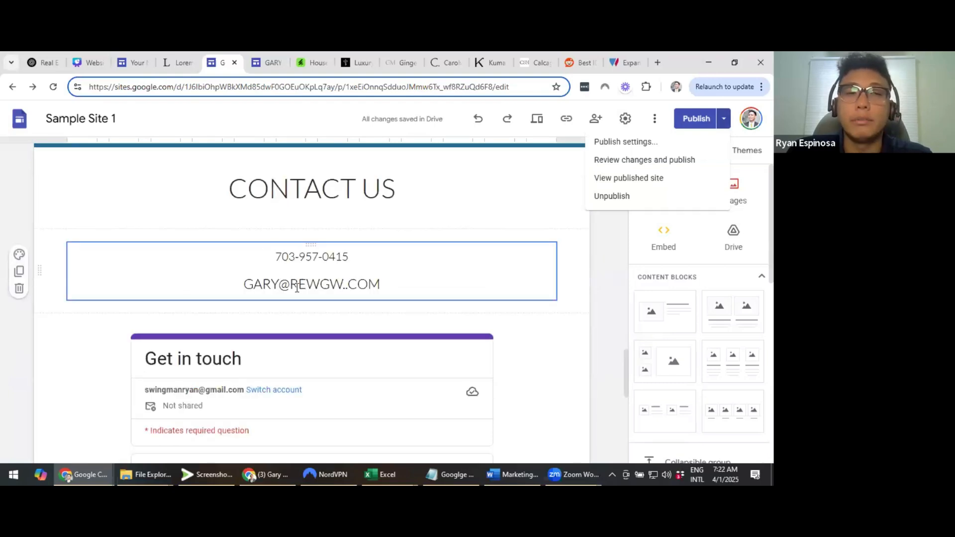
pyautogui.scroll(-1, 252, 232)
pyautogui.scroll(-1, 384, 240)
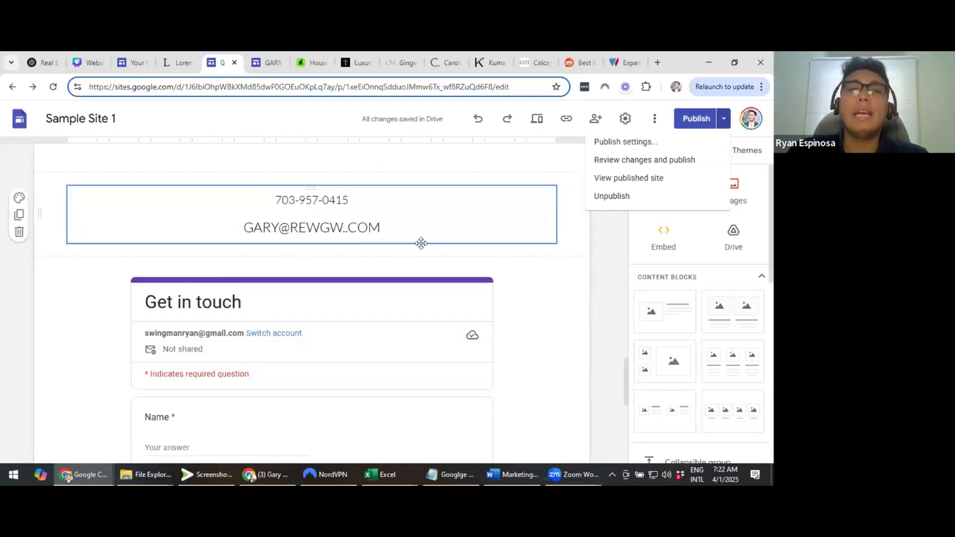
pyautogui.scroll(-2, 394, 270)
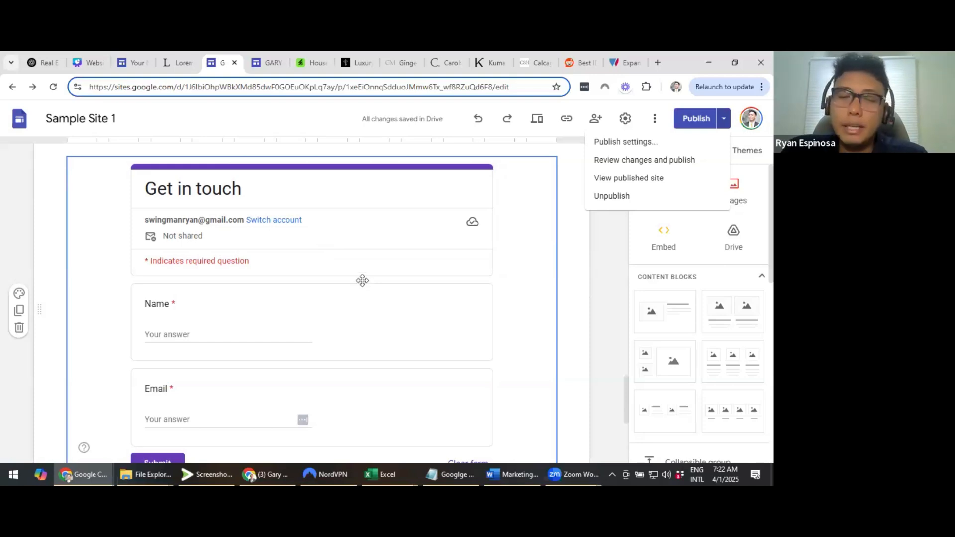
pyautogui.scroll(-1, 362, 281)
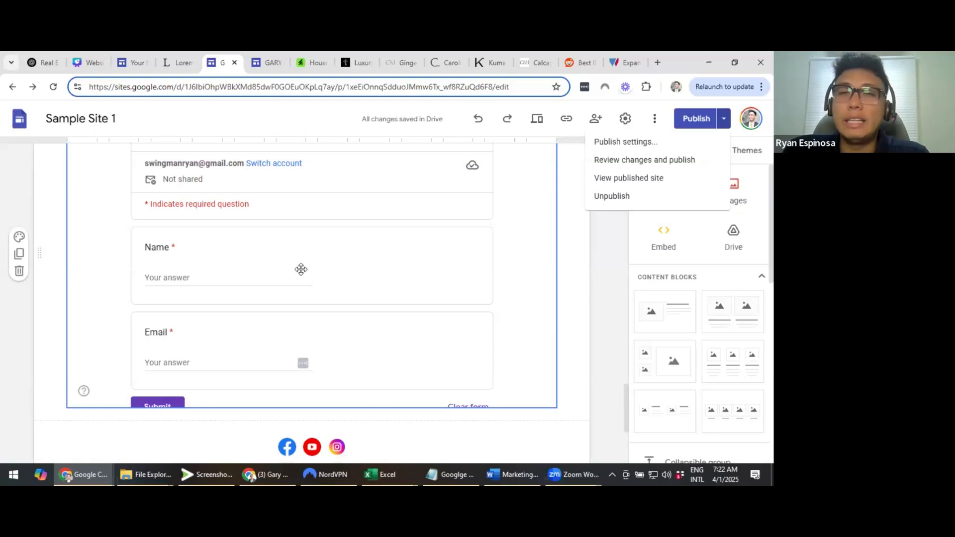
pyautogui.scroll(1, 301, 270)
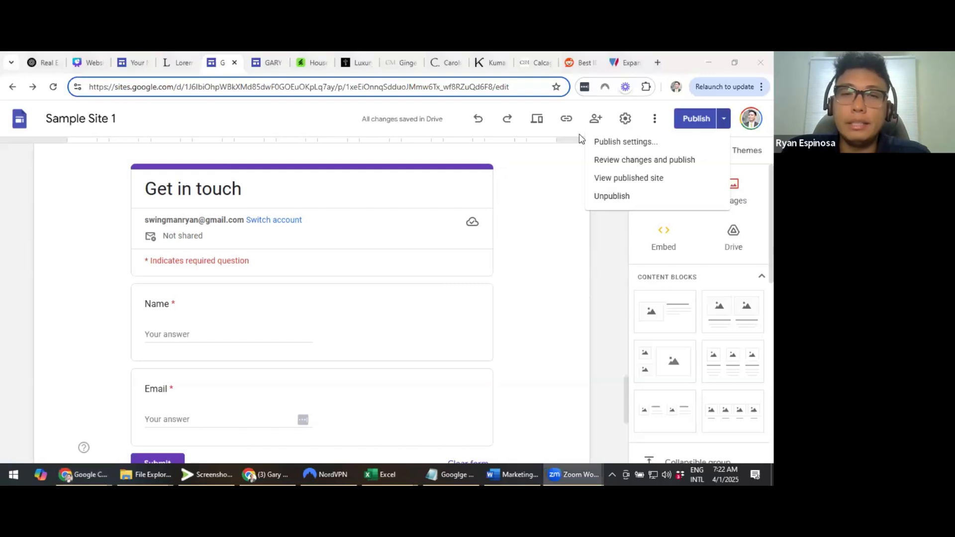
pyautogui.click(625, 63)
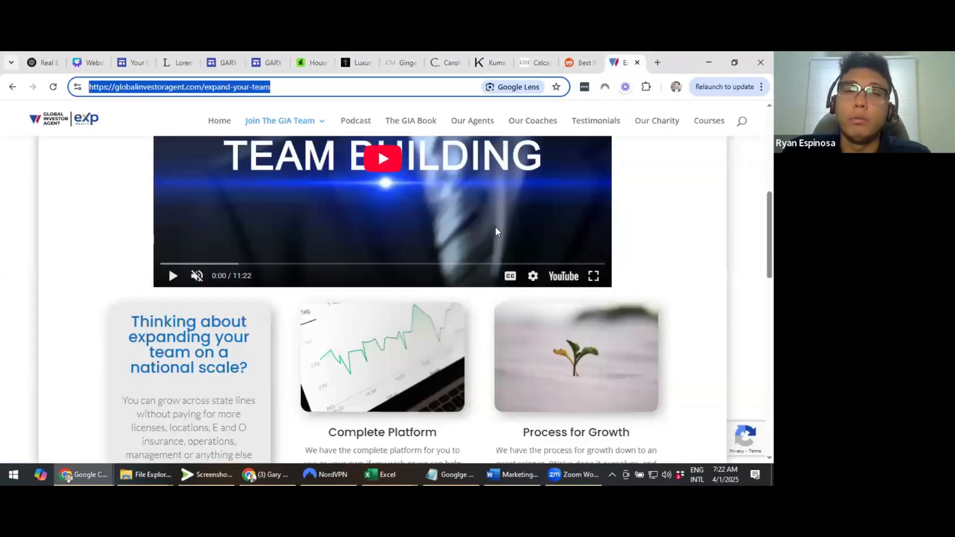
# Scroll to the expand-your-team contact form and focus its Your name field without autofill
pyautogui.scroll(-12, 521, 238)
pyautogui.scroll(2, 715, 234)
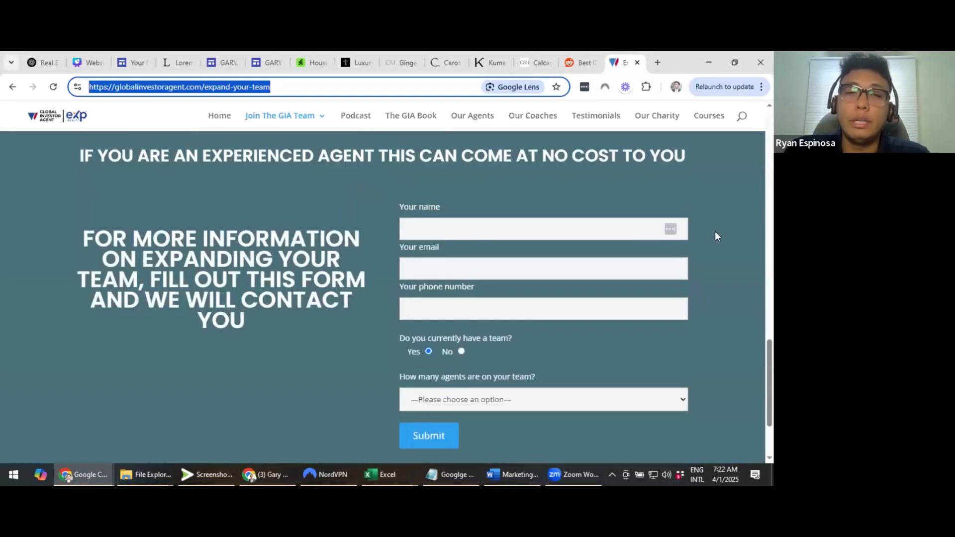
pyautogui.scroll(-1, 97, 182)
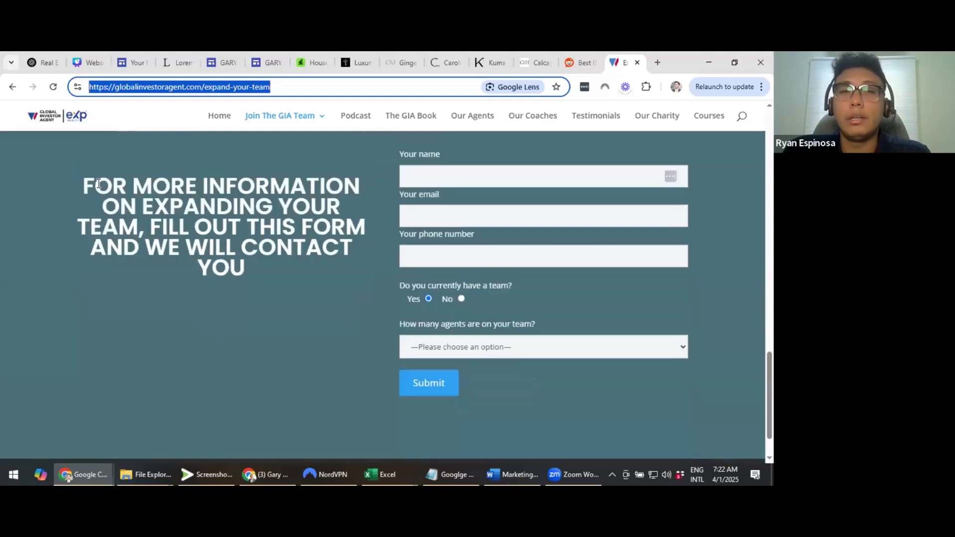
pyautogui.click(458, 177)
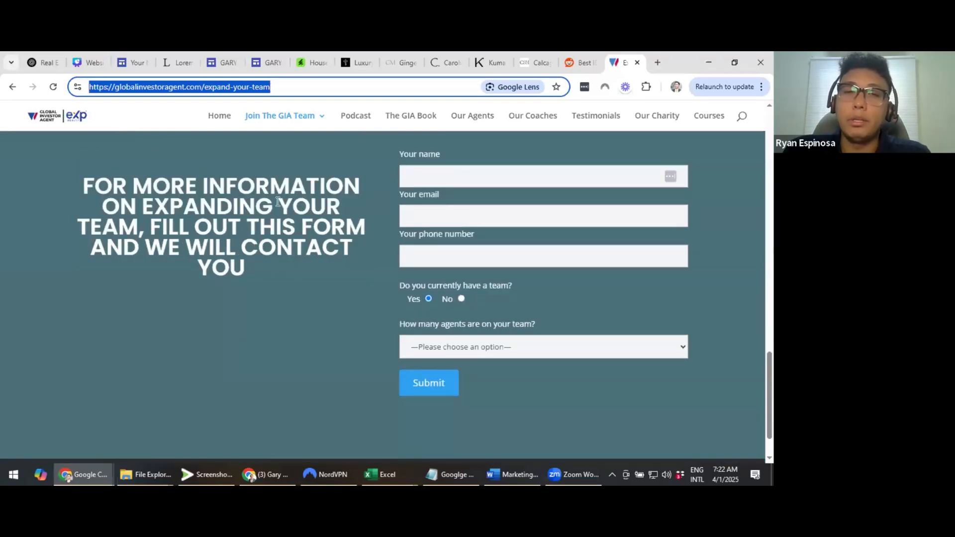
pyautogui.click(402, 234)
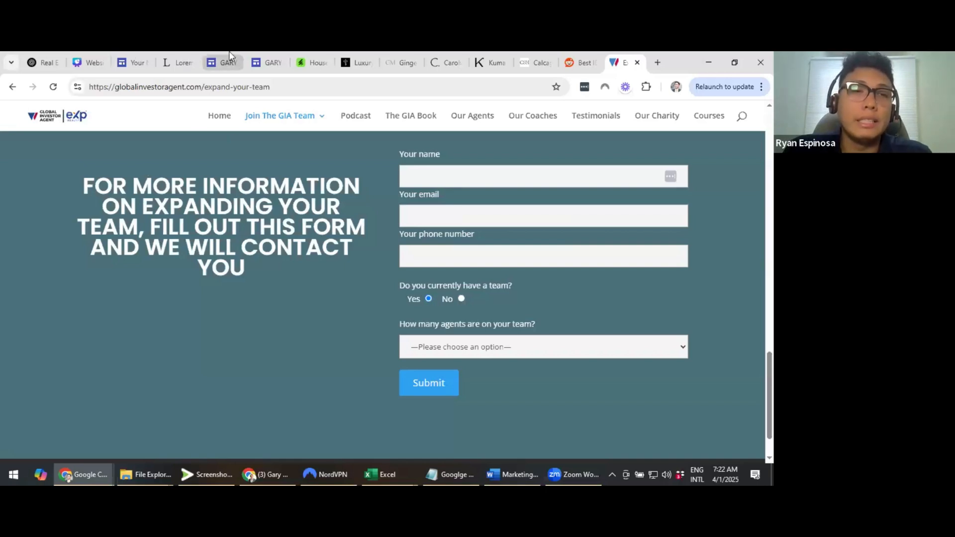
pyautogui.click(222, 63)
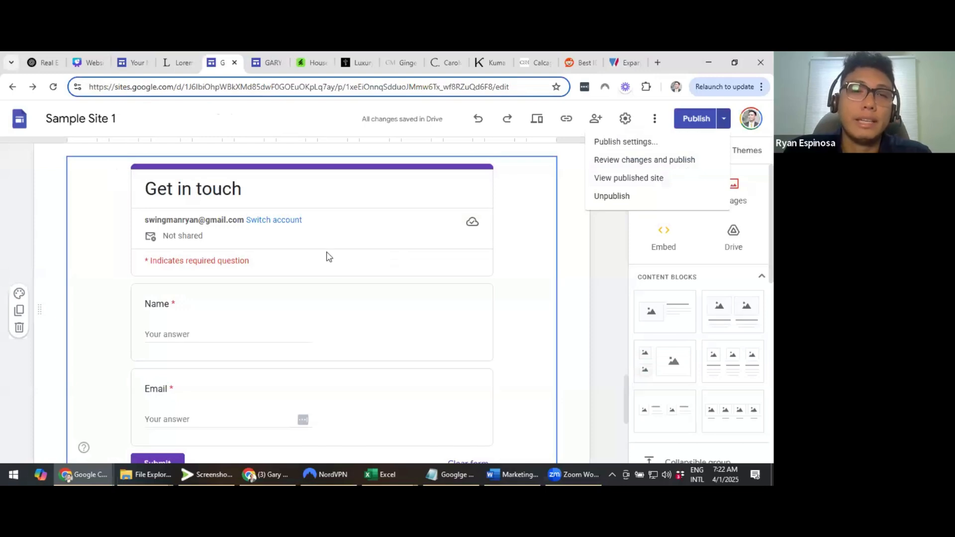
pyautogui.scroll(-2, 329, 256)
pyautogui.hotkey('ctrl', 'Tab')
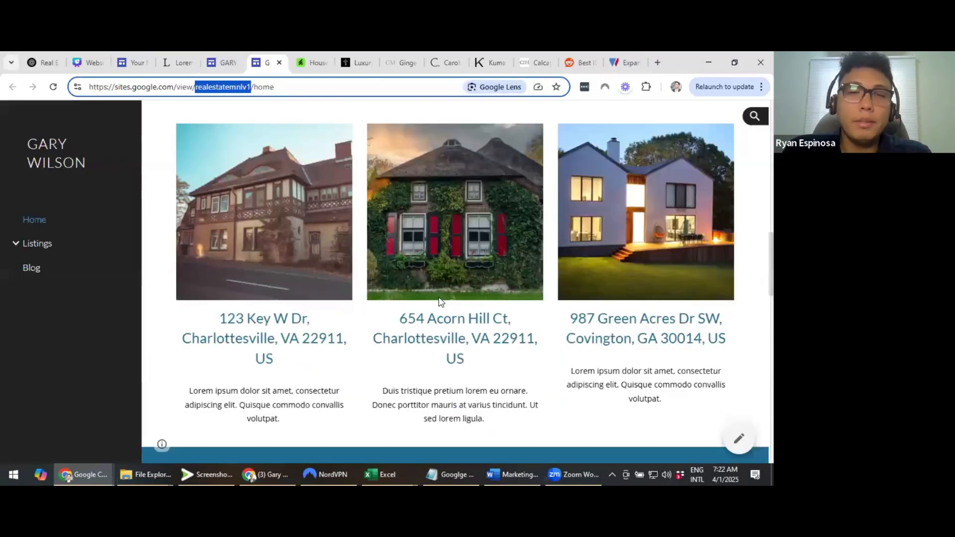
pyautogui.scroll(-5, 443, 298)
pyautogui.scroll(1, 446, 293)
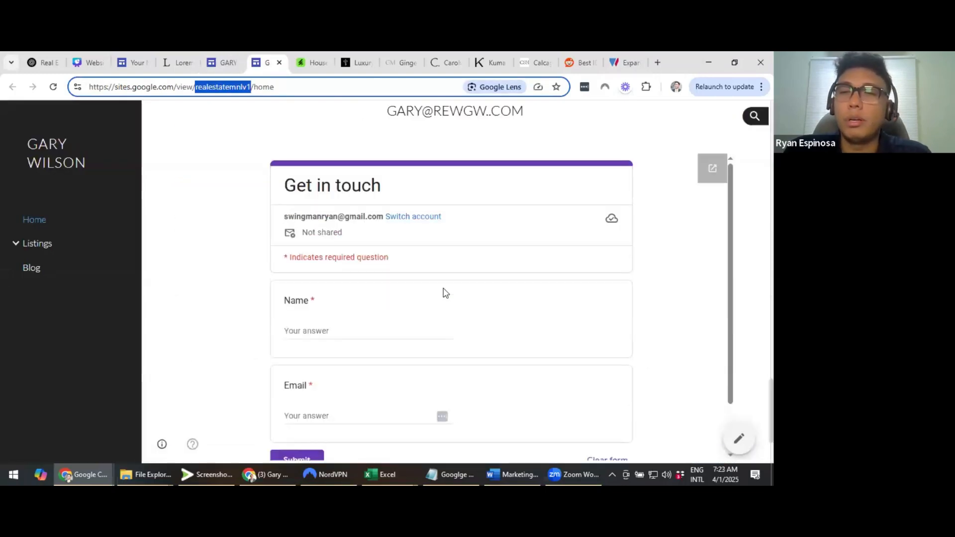
pyautogui.scroll(-1, 445, 292)
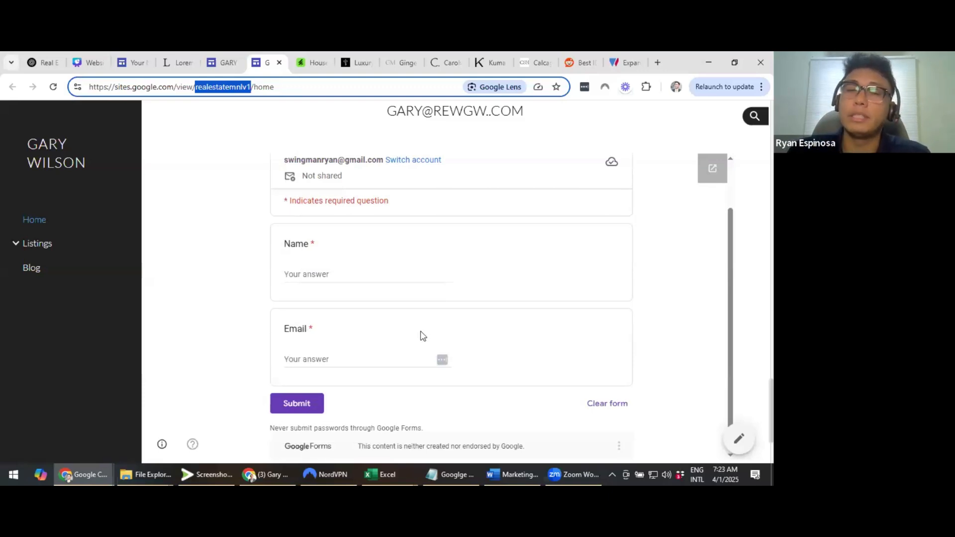
pyautogui.scroll(-1, 421, 336)
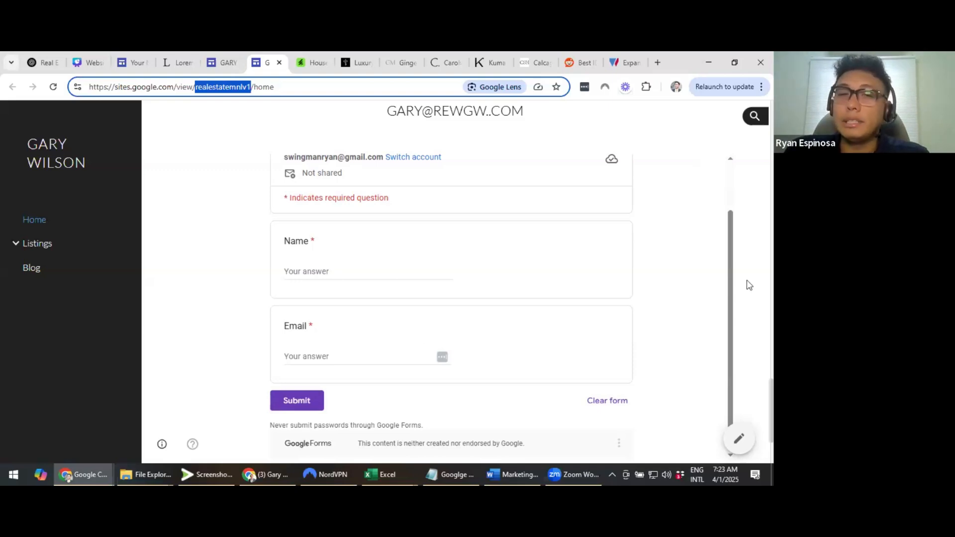
pyautogui.scroll(1, 749, 286)
pyautogui.scroll(-1, 750, 285)
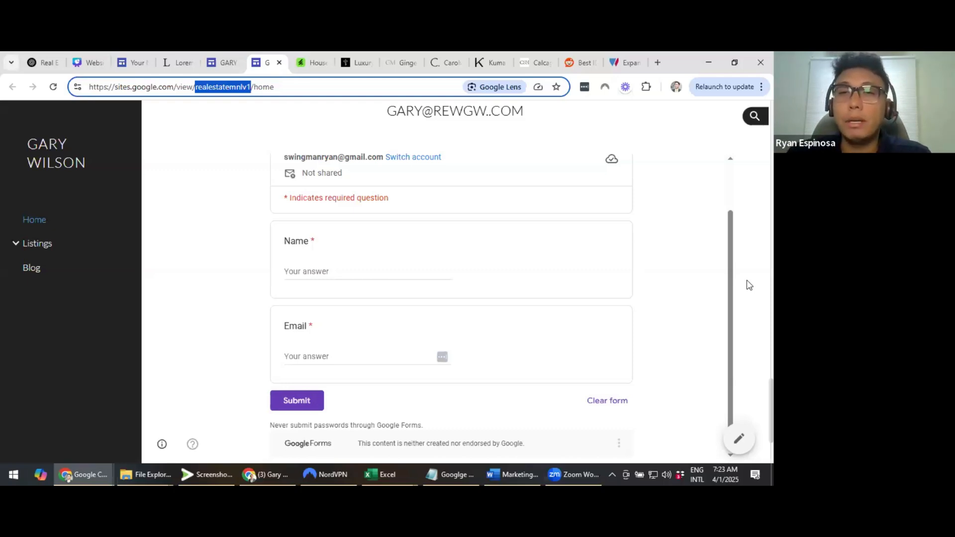
pyautogui.click(628, 62)
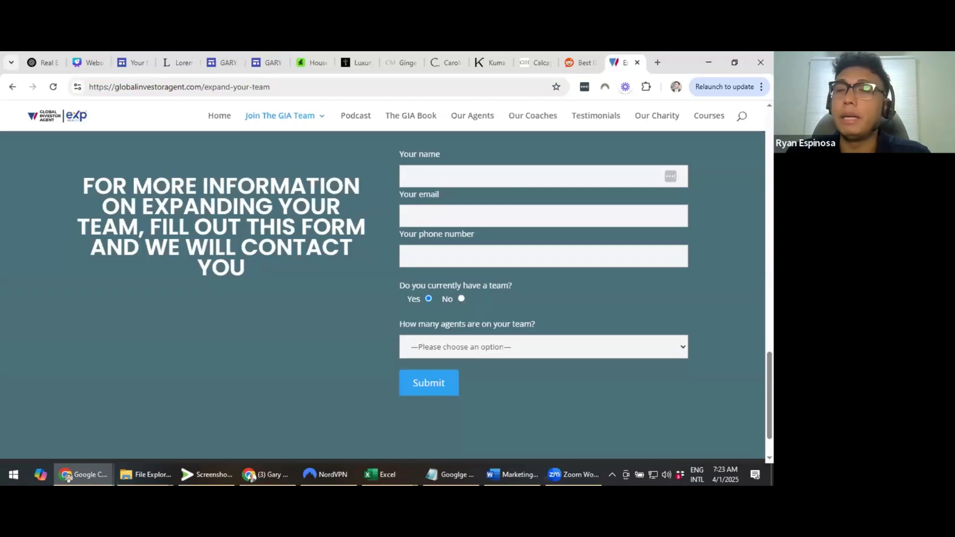
pyautogui.scroll(1, 383, 297)
pyautogui.scroll(-1, 731, 324)
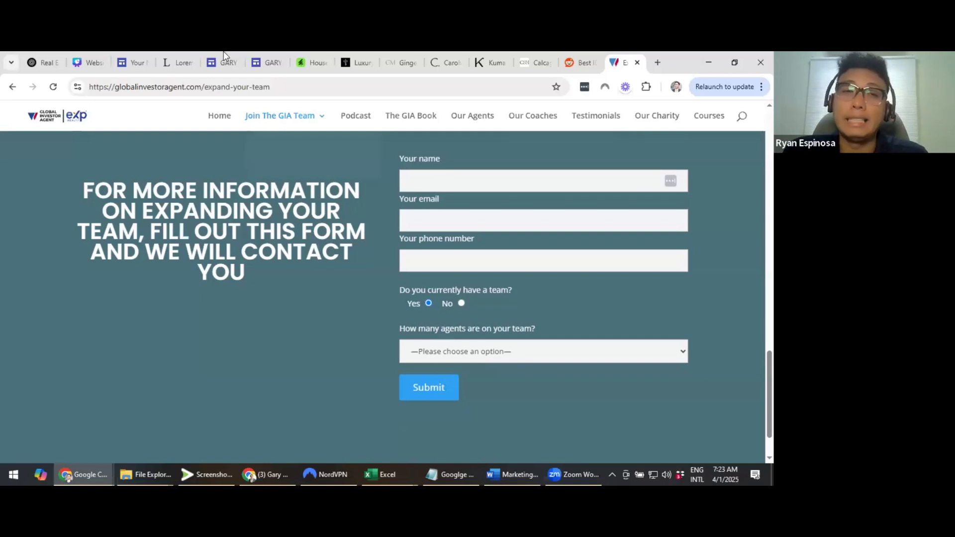
pyautogui.click(266, 62)
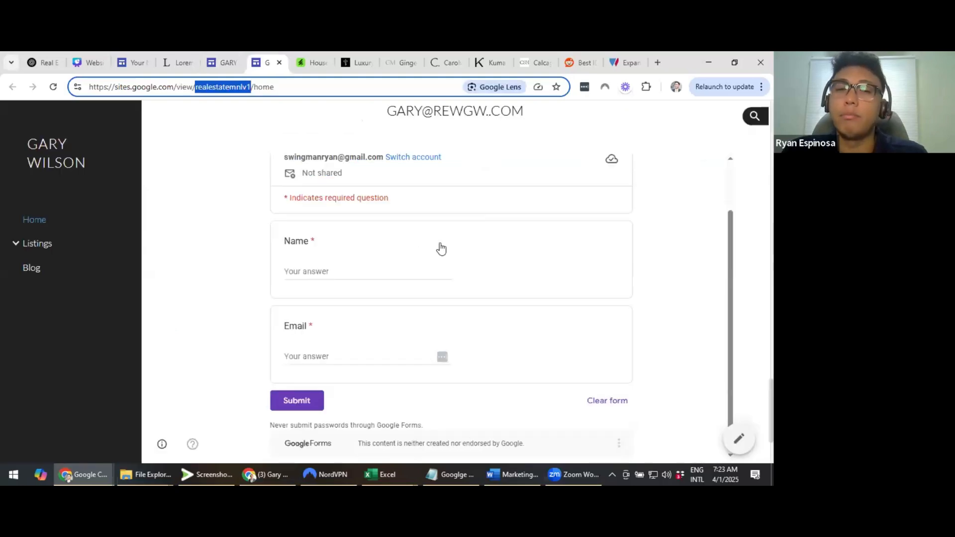
pyautogui.scroll(-2, 441, 248)
pyautogui.scroll(1, 726, 241)
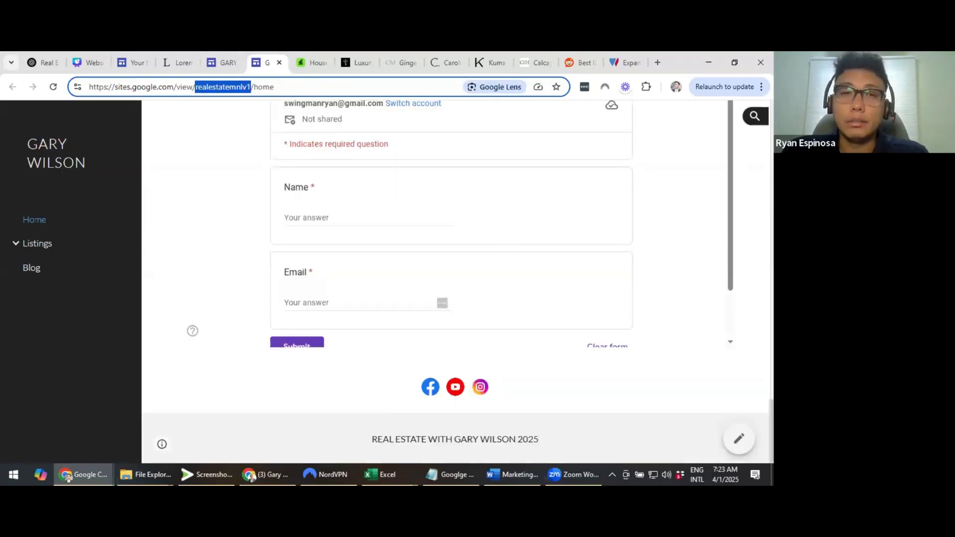
pyautogui.scroll(2, 726, 241)
pyautogui.scroll(3, 414, 240)
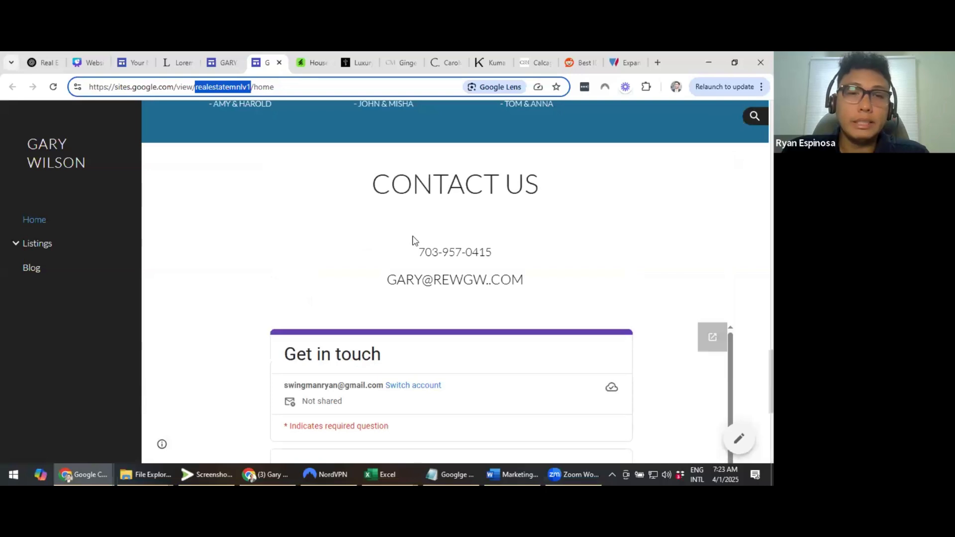
pyautogui.scroll(8, 414, 239)
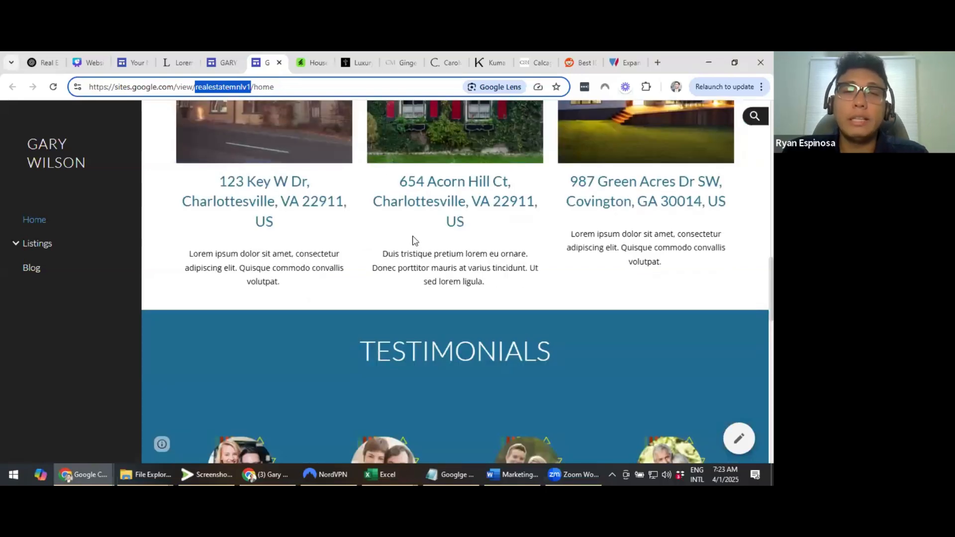
pyautogui.scroll(-4, 345, 190)
pyautogui.scroll(-2, 345, 179)
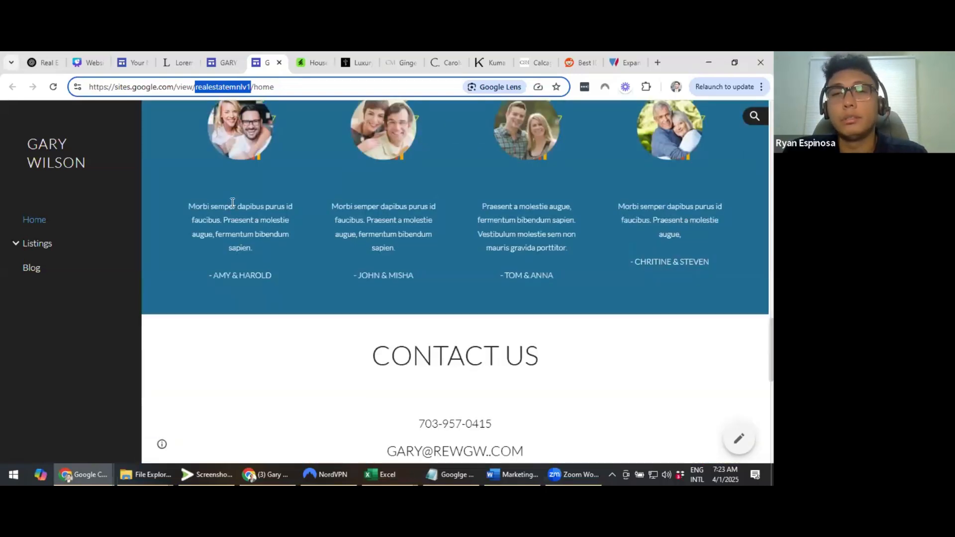
pyautogui.scroll(1, 277, 181)
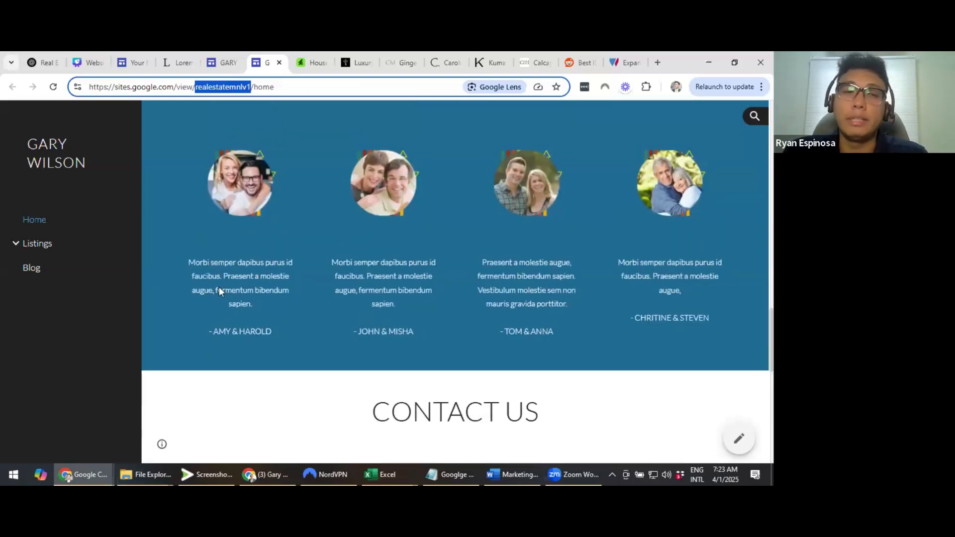
pyautogui.tripleClick(211, 273)
pyautogui.click(203, 272)
pyautogui.scroll(1, 203, 271)
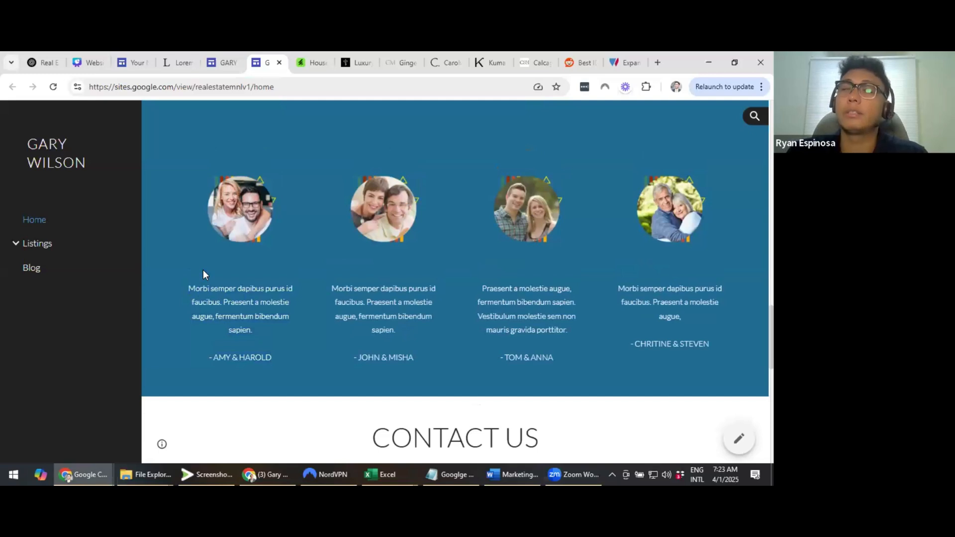
pyautogui.scroll(1, 203, 272)
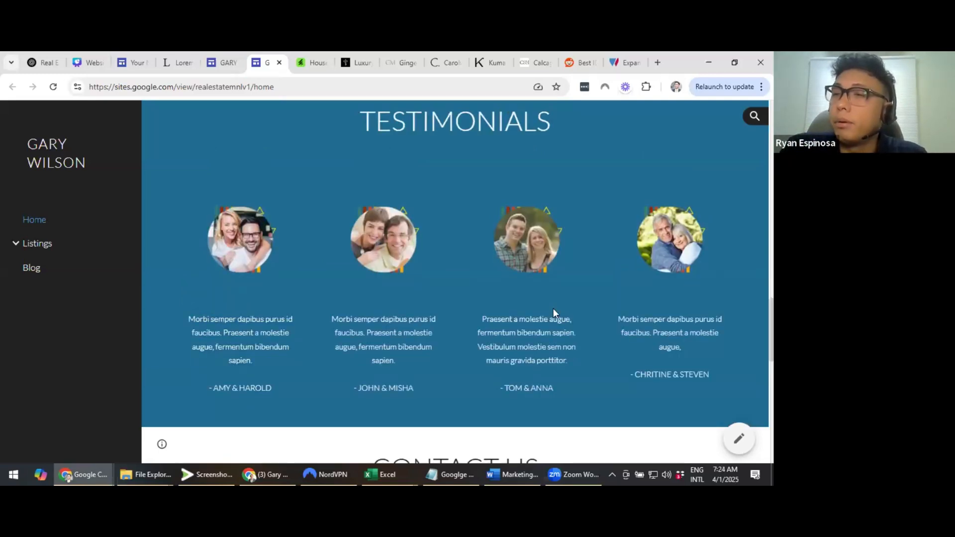
pyautogui.scroll(-1, 553, 308)
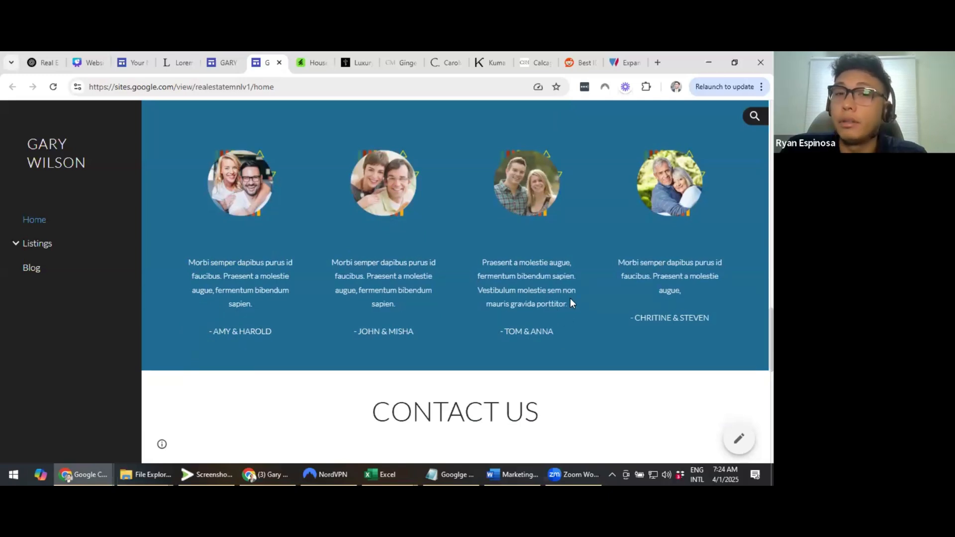
pyautogui.moveTo(491, 262); pyautogui.dragTo(568, 327)
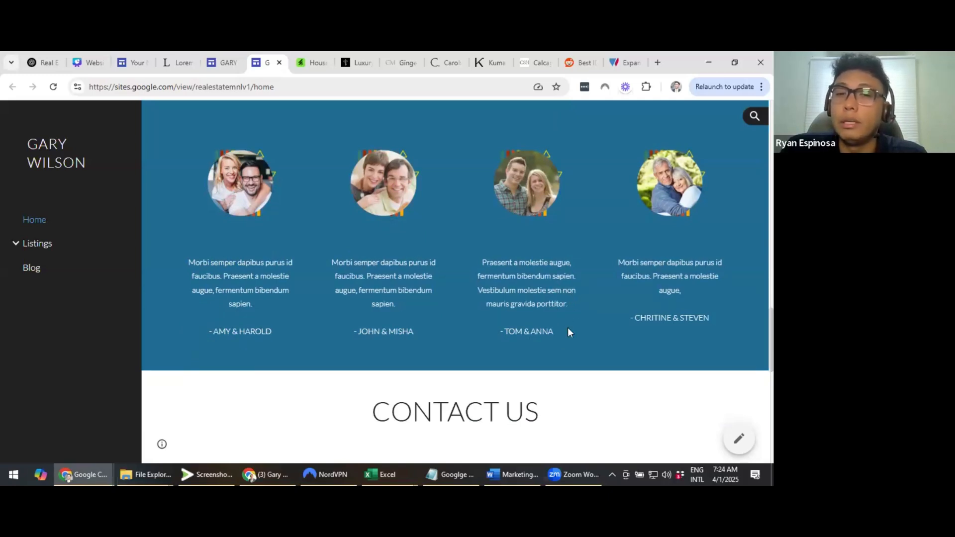
pyautogui.click(496, 279)
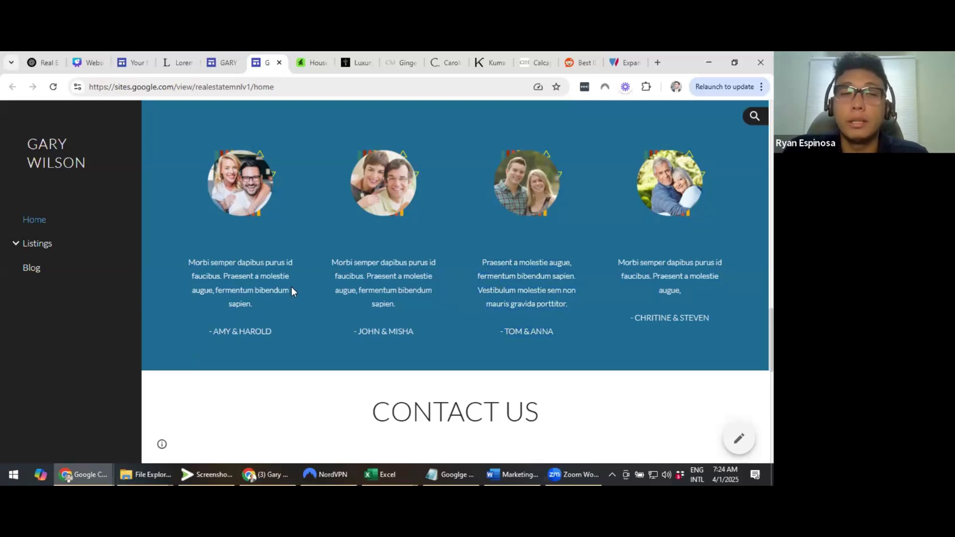
pyautogui.scroll(10, 291, 286)
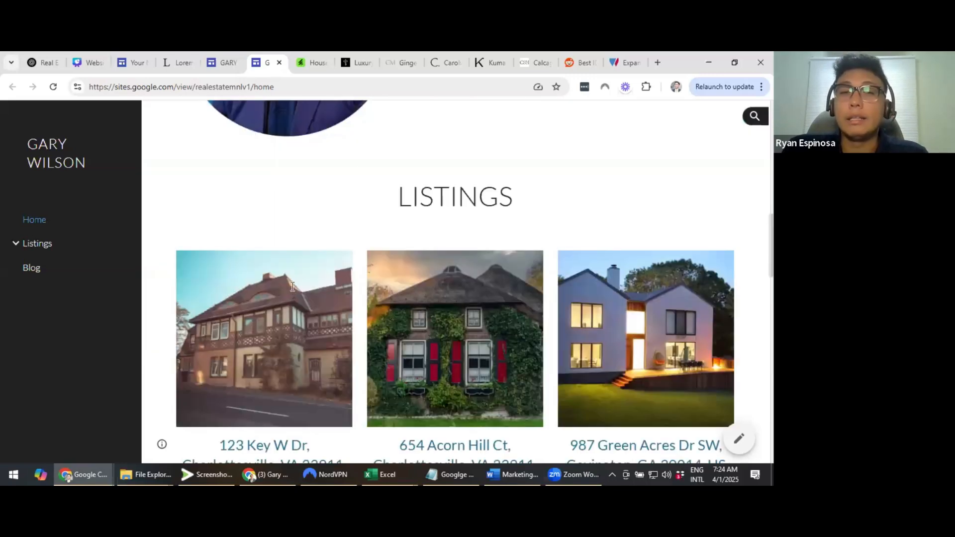
pyautogui.scroll(8, 660, 253)
pyautogui.scroll(-2, 655, 249)
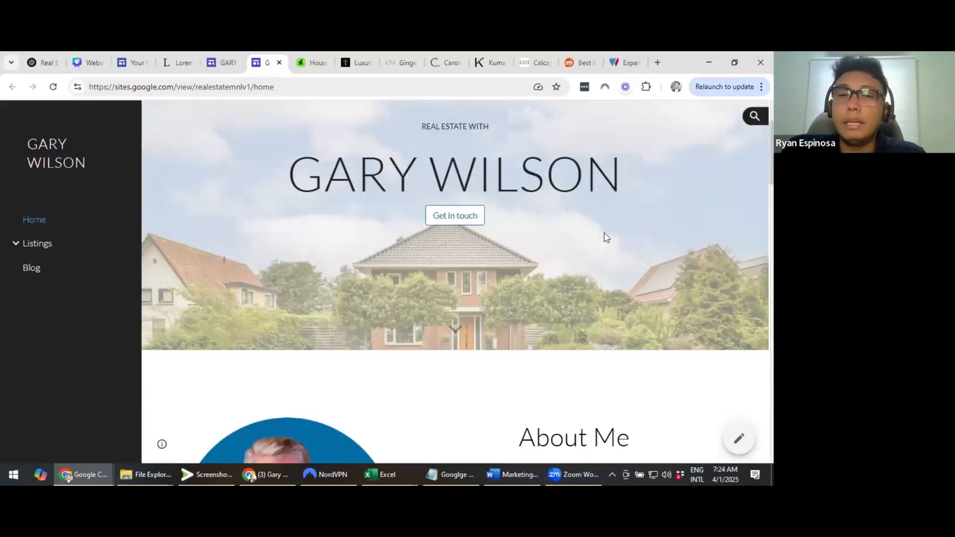
pyautogui.scroll(-1, 604, 237)
pyautogui.scroll(-6, 554, 207)
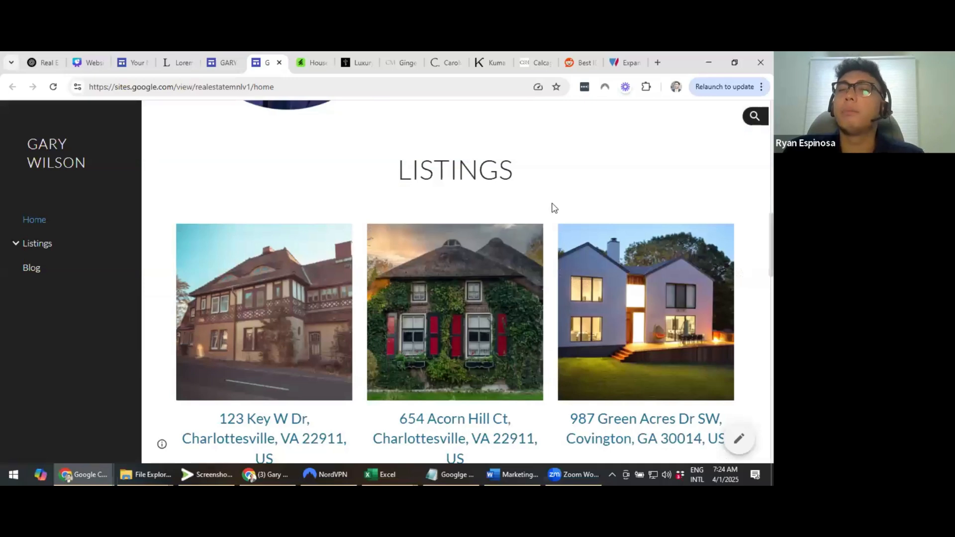
pyautogui.scroll(-1, 553, 208)
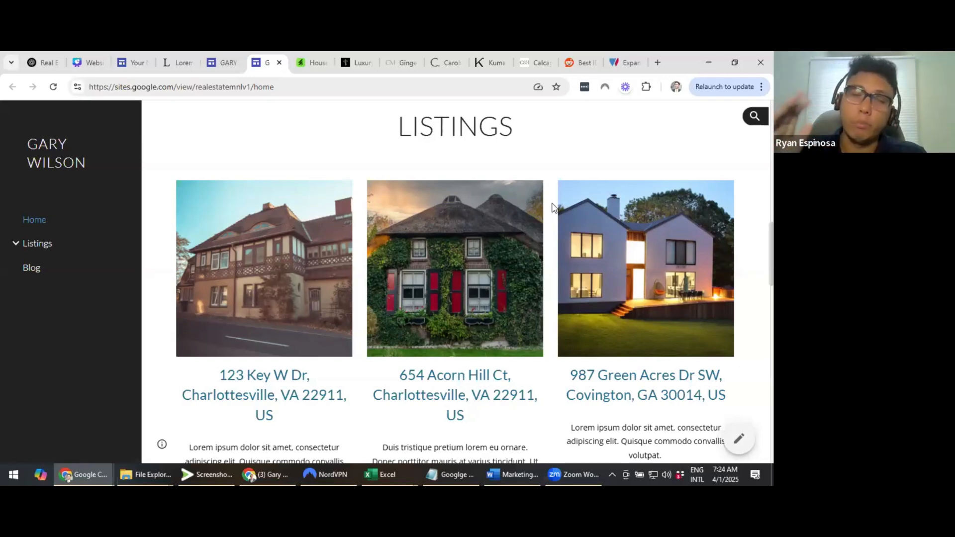
pyautogui.click(89, 60)
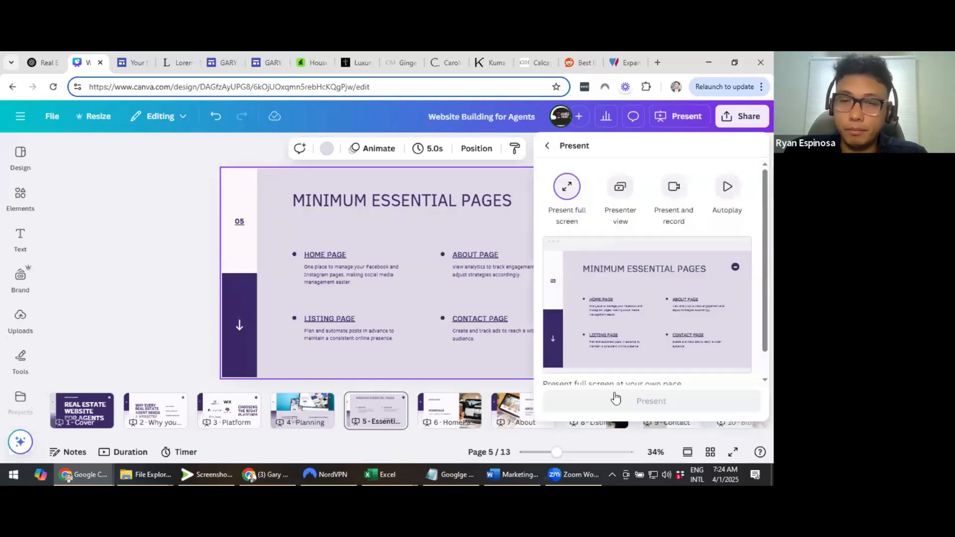
pyautogui.click(568, 378)
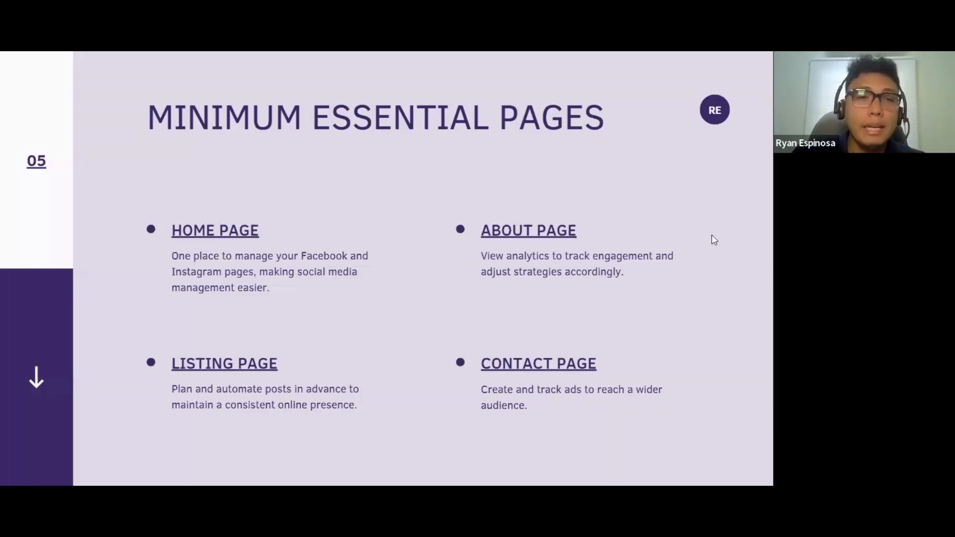
pyautogui.hotkey('alt', 'Tab')
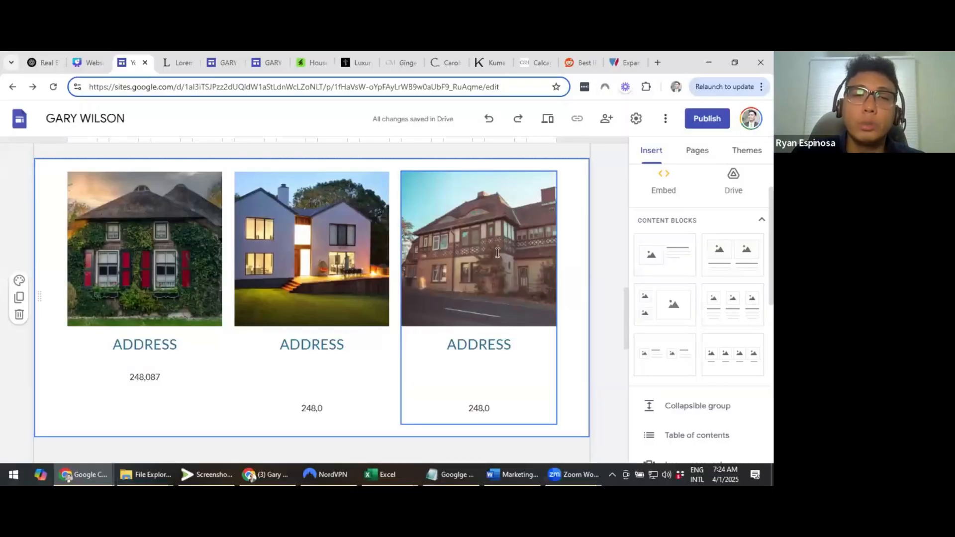
pyautogui.hotkey('ctrl', 'Tab')
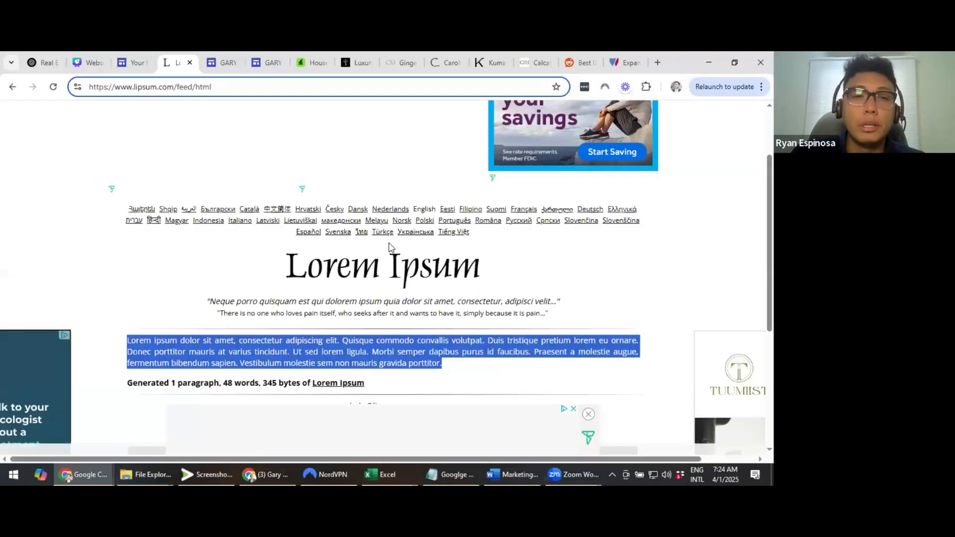
pyautogui.hotkey('ctrl', 'shift', 'Tab')
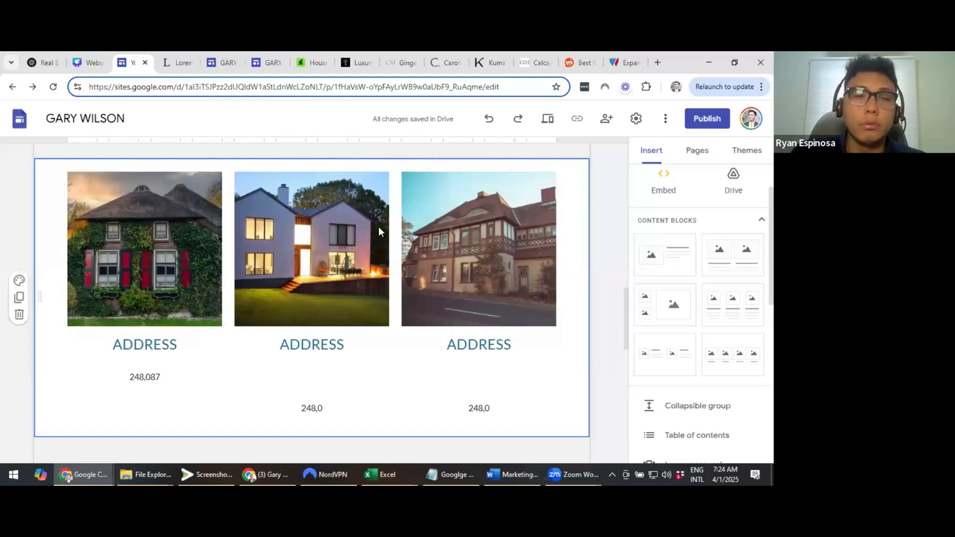
pyautogui.hotkey('ctrl', 'shift', 'Tab')
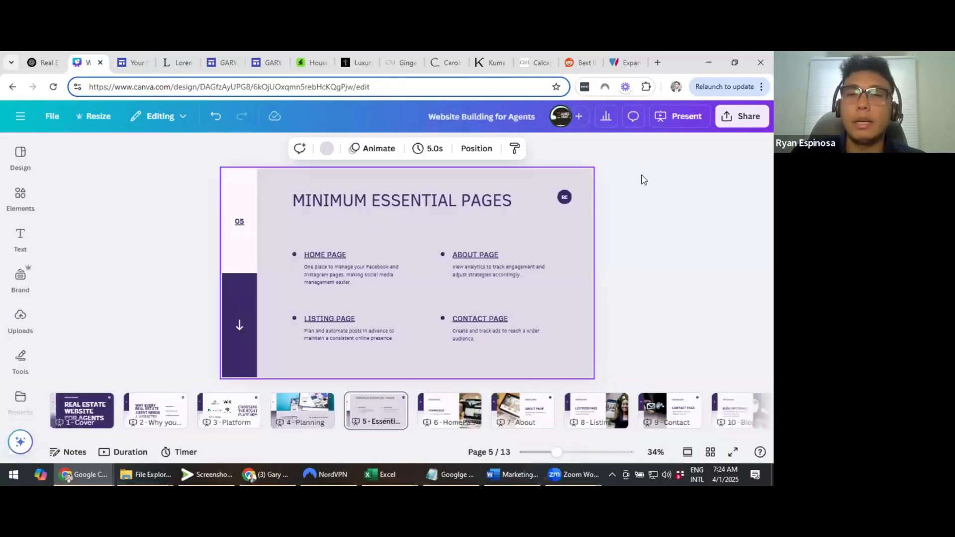
pyautogui.click(268, 63)
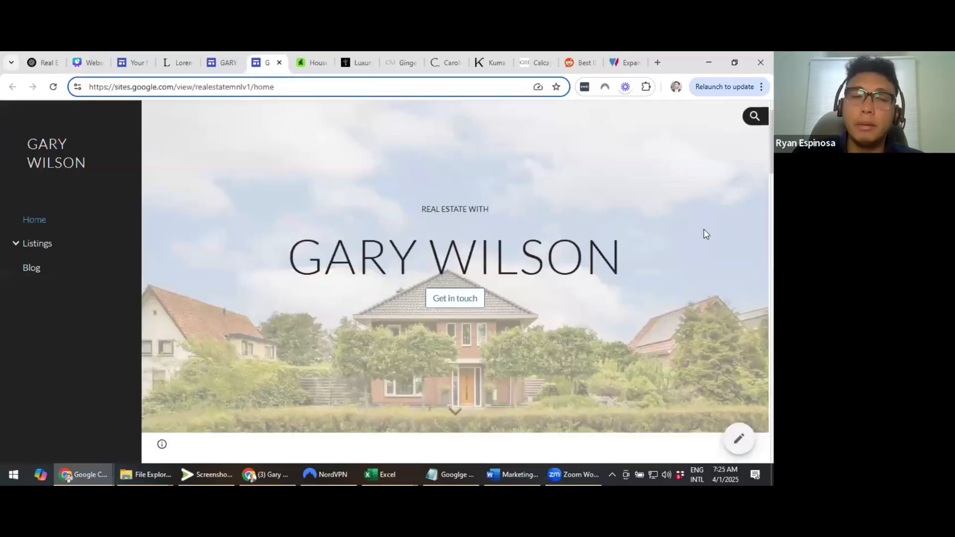
pyautogui.scroll(-7, 705, 233)
pyautogui.scroll(-4, 696, 227)
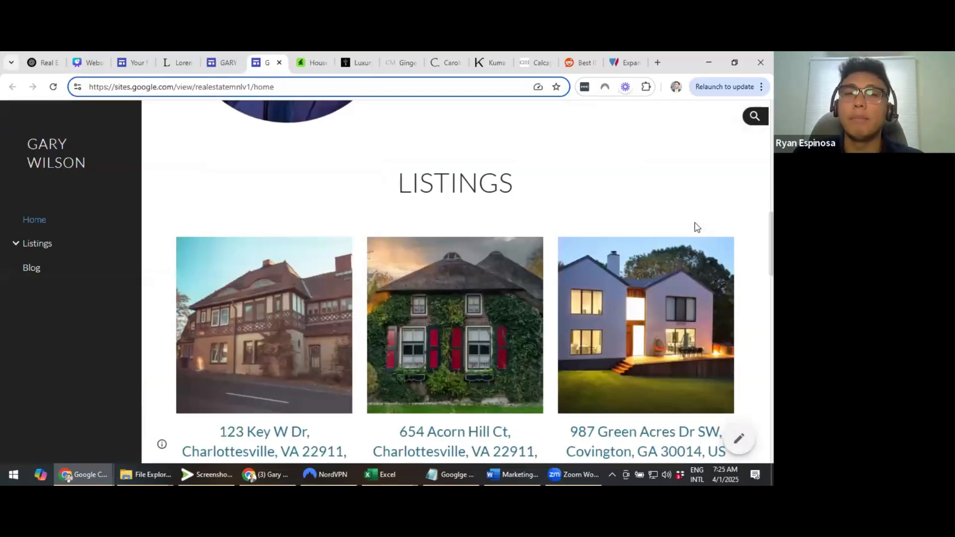
pyautogui.scroll(5, 696, 227)
pyautogui.scroll(4, 526, 235)
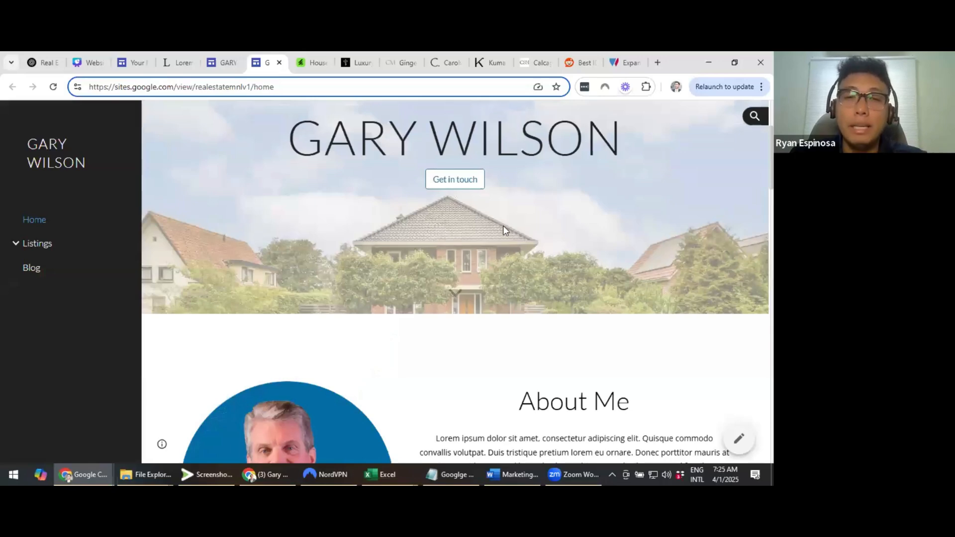
pyautogui.scroll(-8, 503, 227)
pyautogui.scroll(-3, 434, 185)
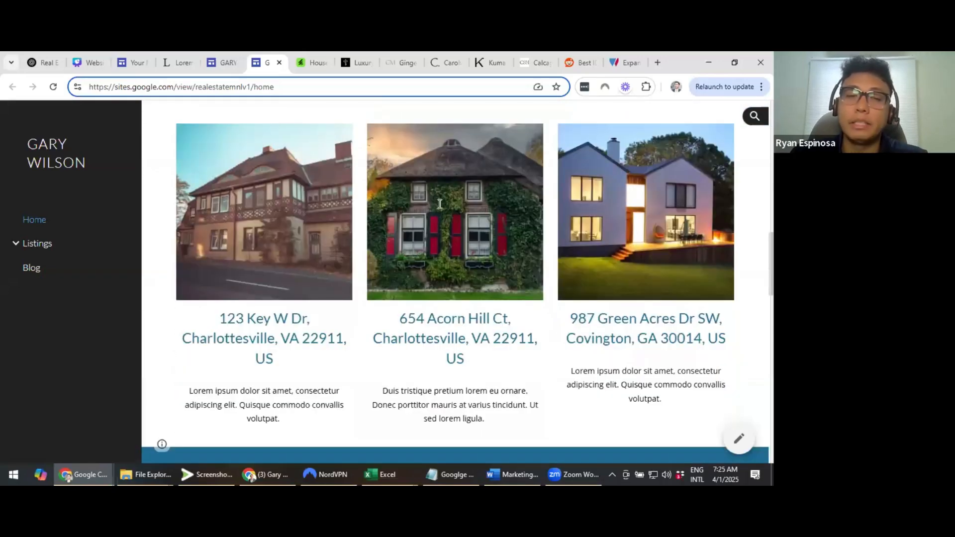
pyautogui.scroll(-5, 440, 209)
pyautogui.scroll(-10, 456, 251)
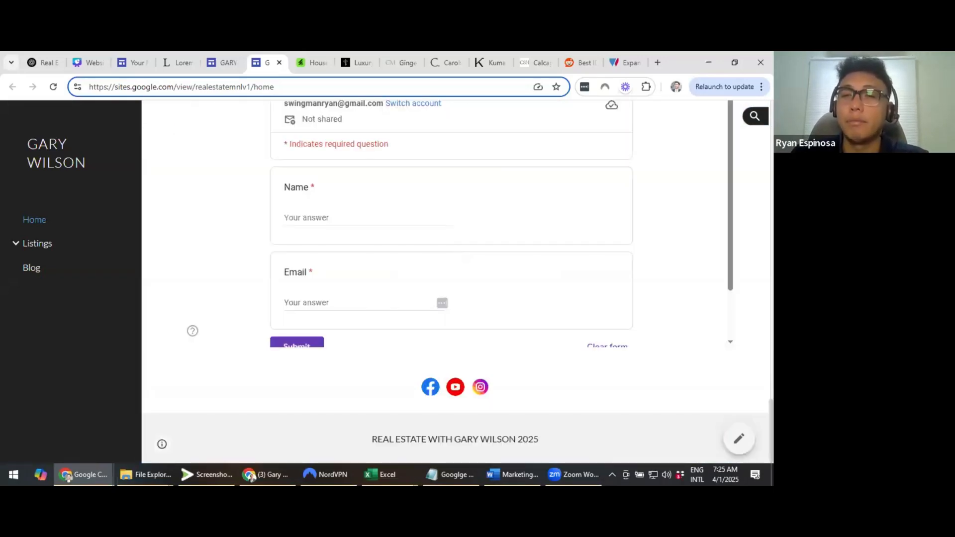
pyautogui.scroll(3, 456, 278)
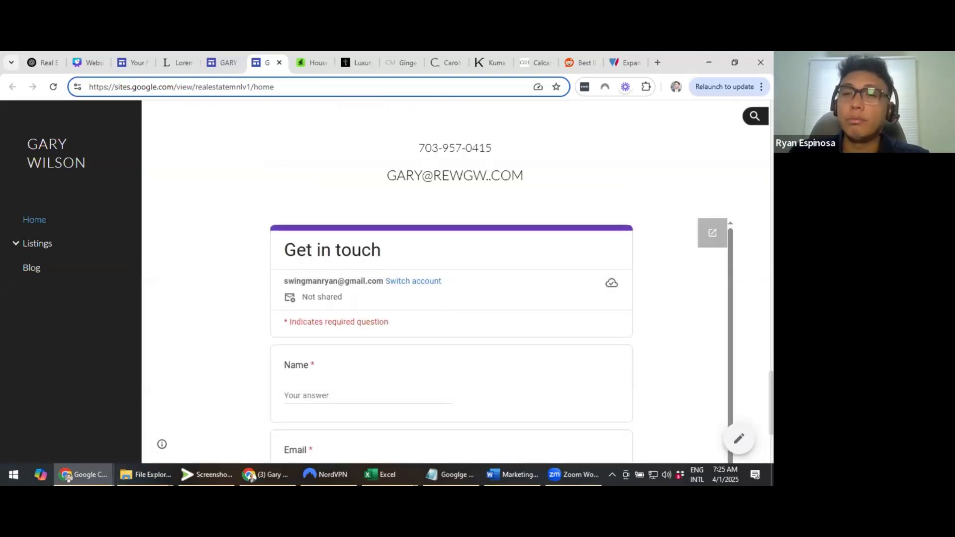
pyautogui.scroll(15, 737, 228)
pyautogui.scroll(5, 737, 229)
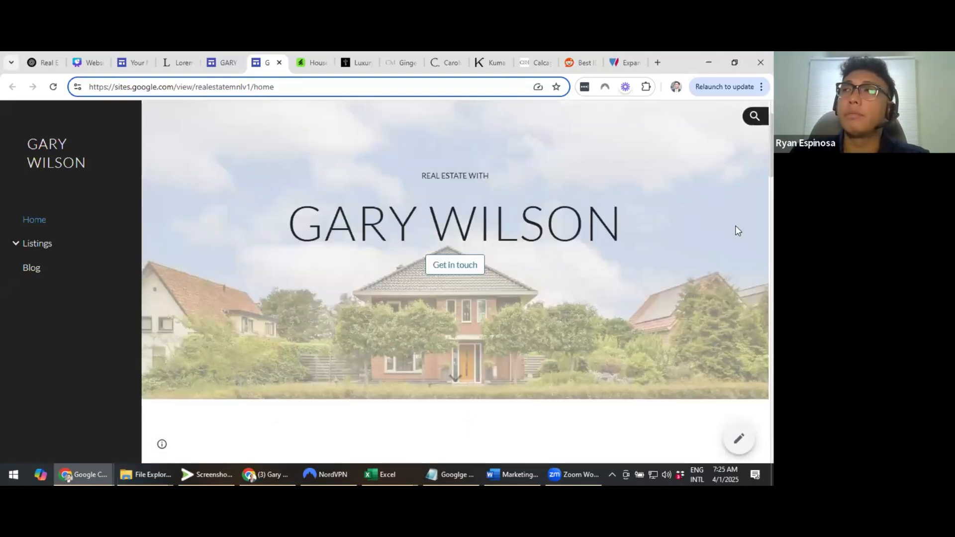
pyautogui.scroll(1, 680, 228)
pyautogui.scroll(-1, 680, 227)
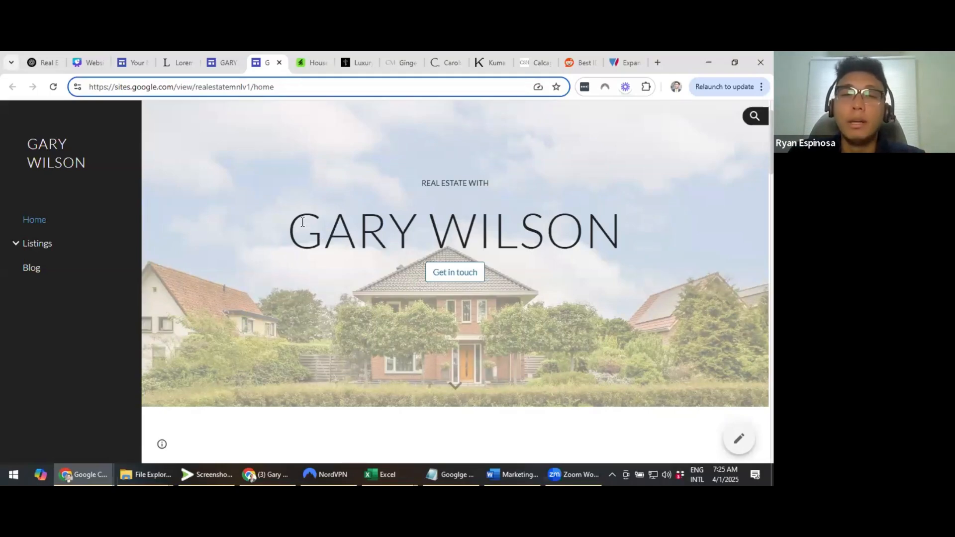
pyautogui.scroll(-4, 304, 226)
pyautogui.scroll(-1, 515, 211)
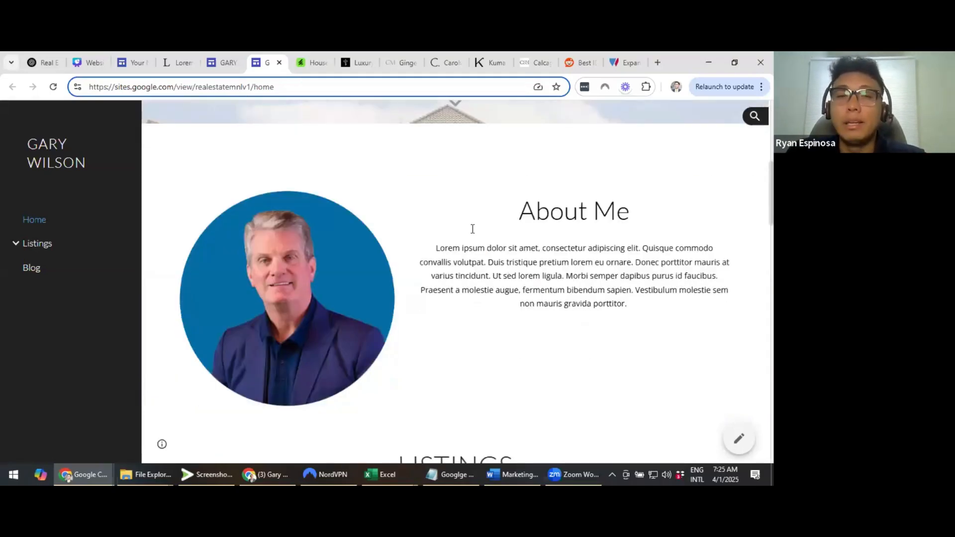
pyautogui.scroll(-4, 443, 234)
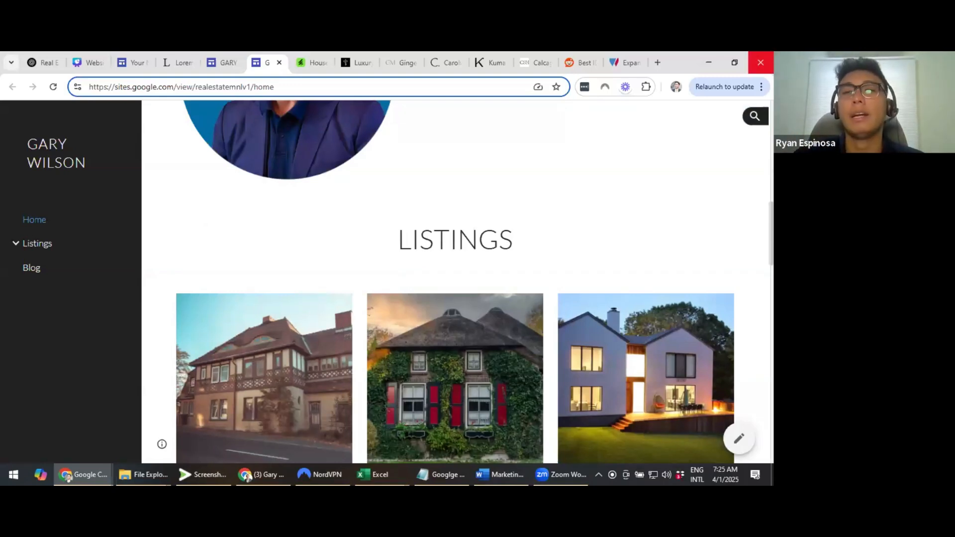
pyautogui.scroll(-4, 746, 174)
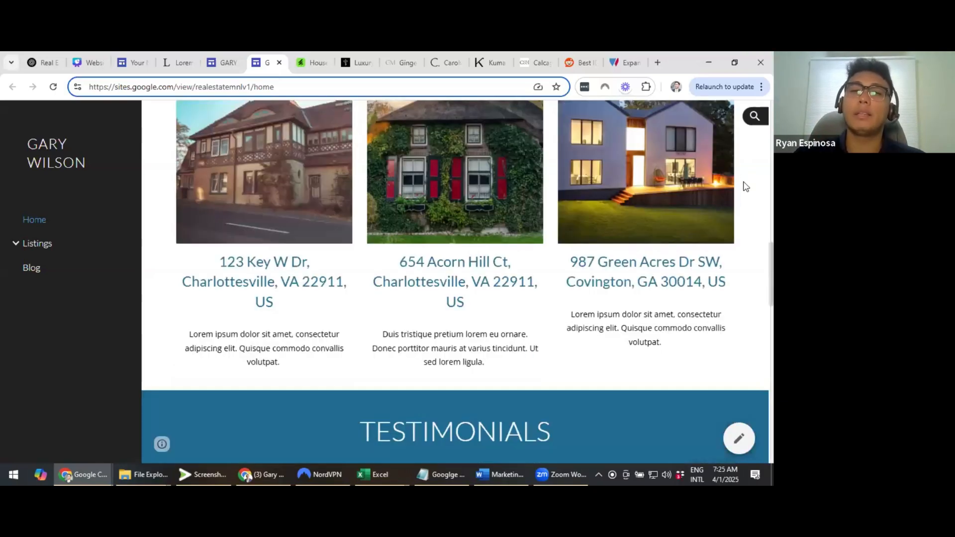
pyautogui.scroll(-4, 745, 181)
pyautogui.scroll(-2, 745, 188)
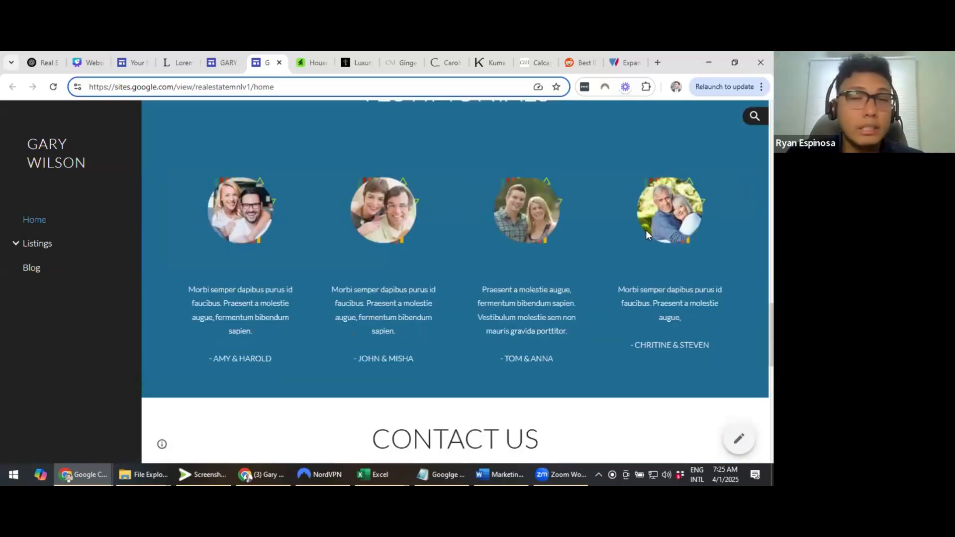
pyautogui.scroll(3, 647, 233)
pyautogui.scroll(5, 649, 235)
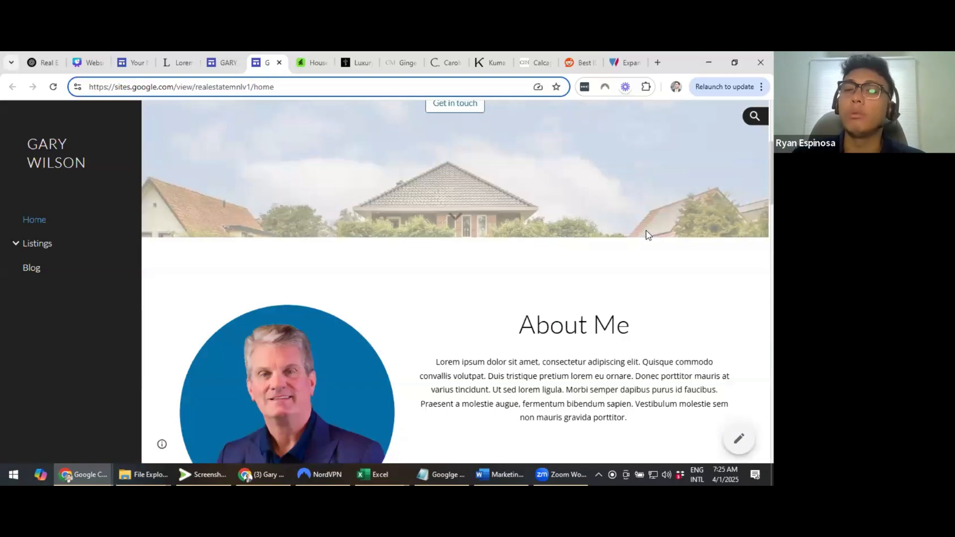
pyautogui.scroll(5, 649, 235)
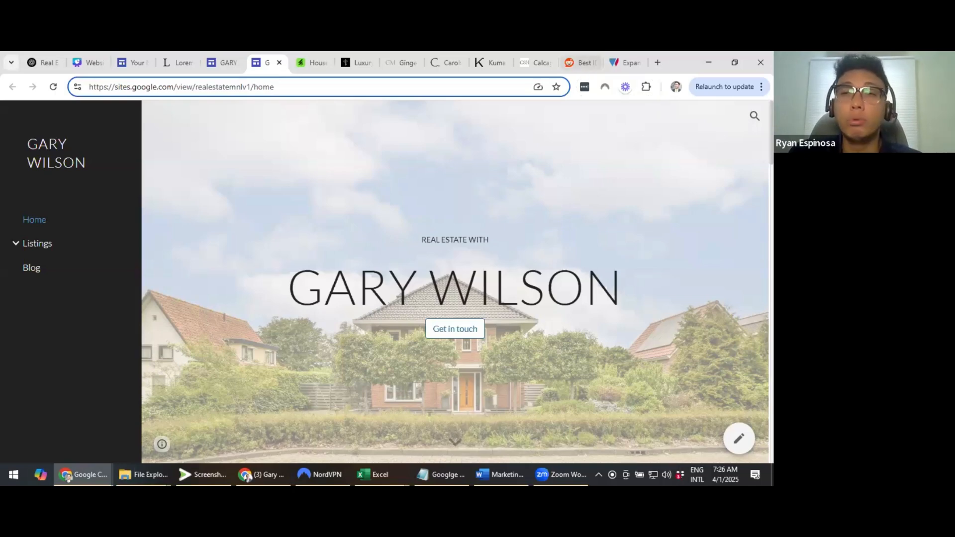
pyautogui.scroll(-3, 727, 179)
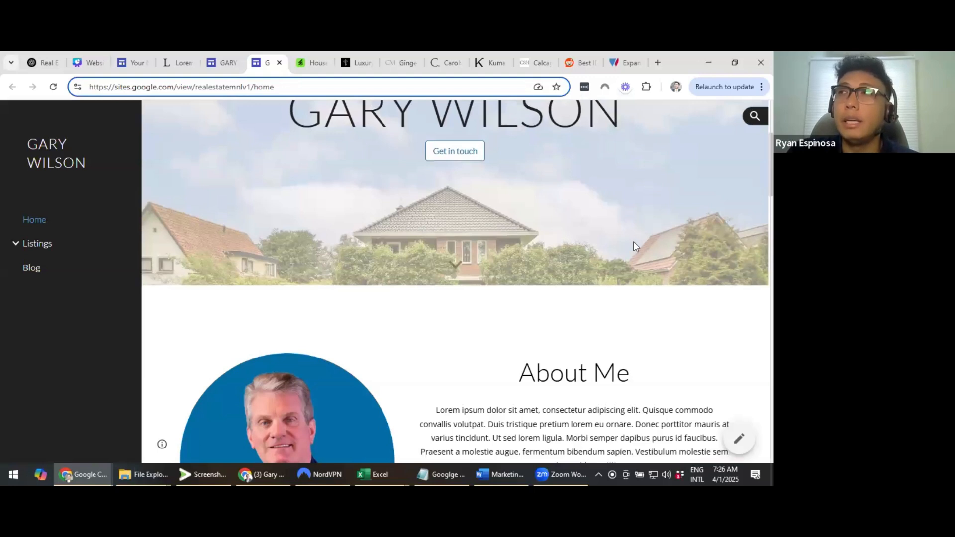
pyautogui.scroll(3, 633, 245)
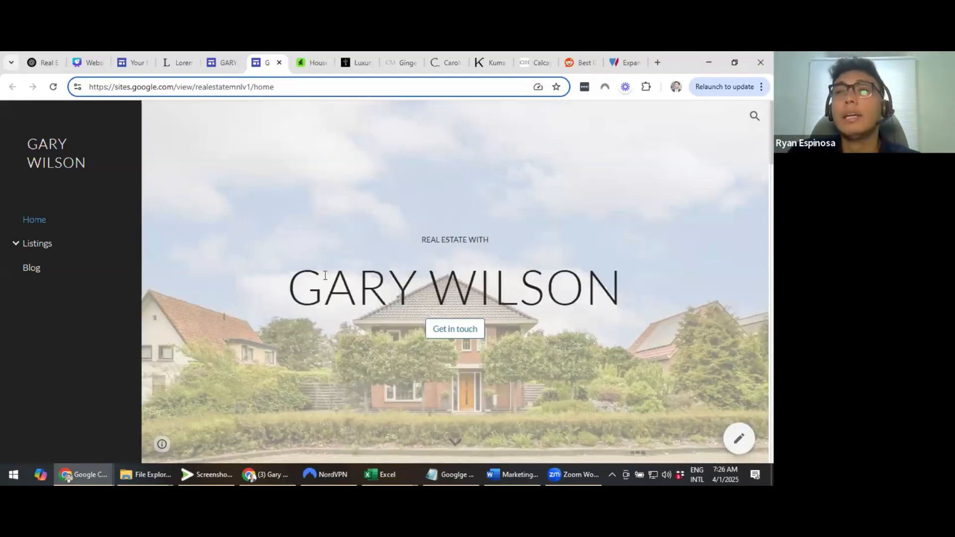
pyautogui.doubleClick(418, 272)
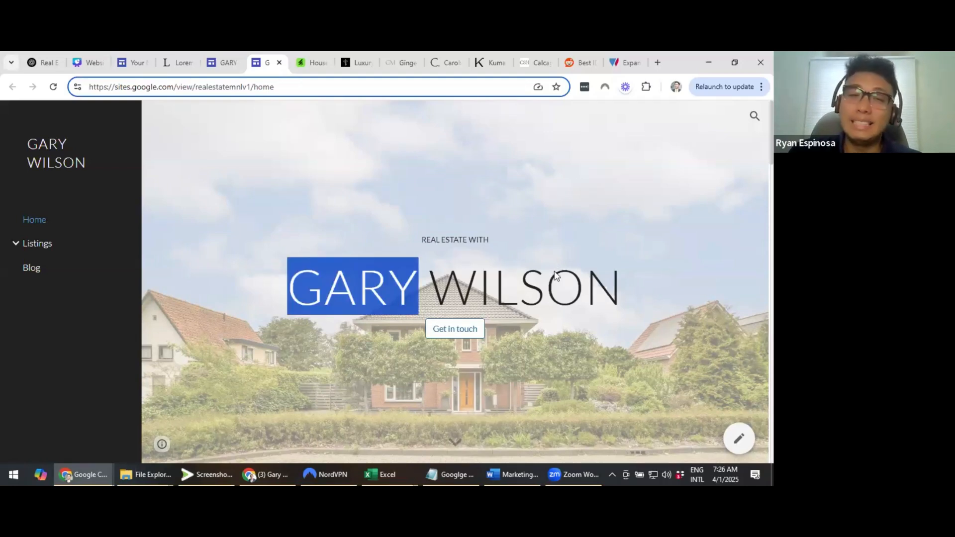
pyautogui.scroll(-1, 554, 271)
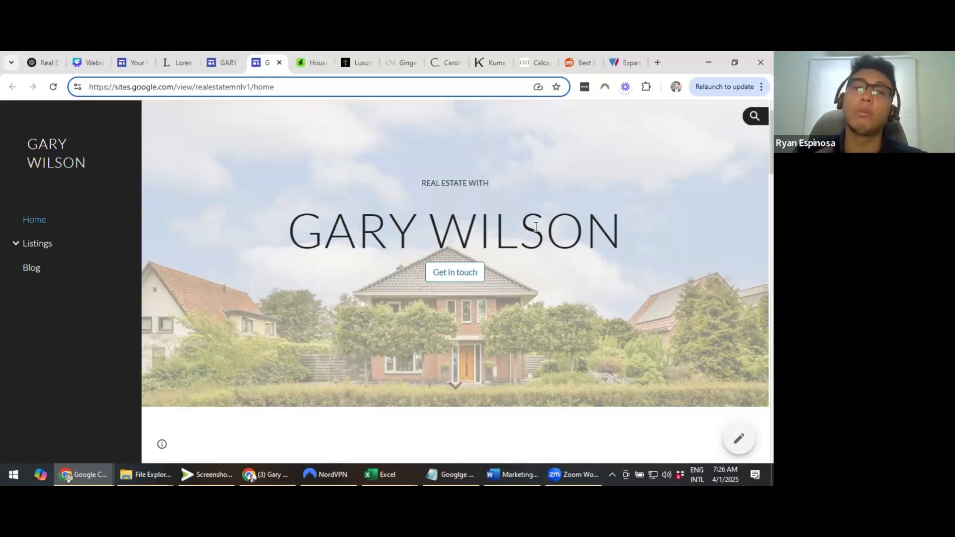
pyautogui.scroll(1, 535, 226)
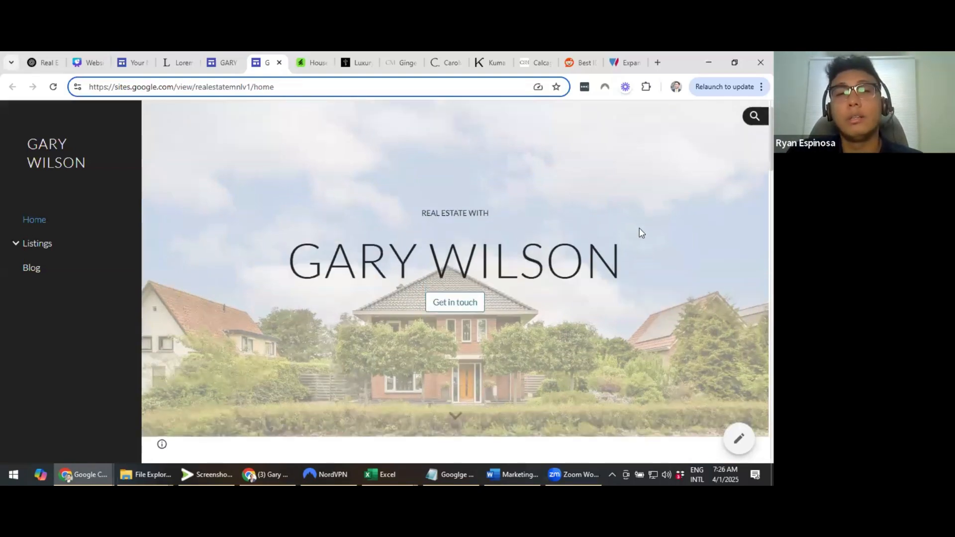
pyautogui.scroll(-3, 641, 233)
pyautogui.scroll(-1, 582, 256)
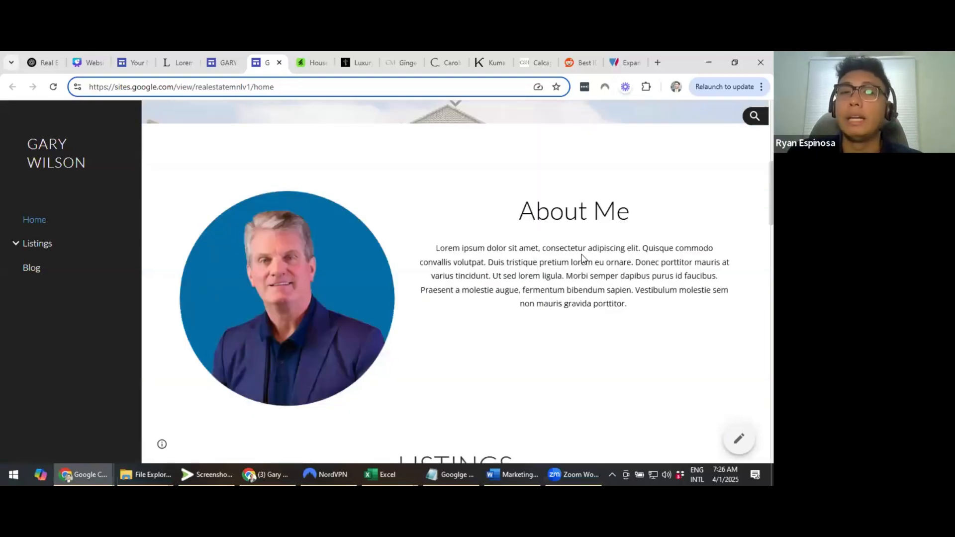
pyautogui.scroll(-2, 581, 257)
pyautogui.scroll(10, 270, 143)
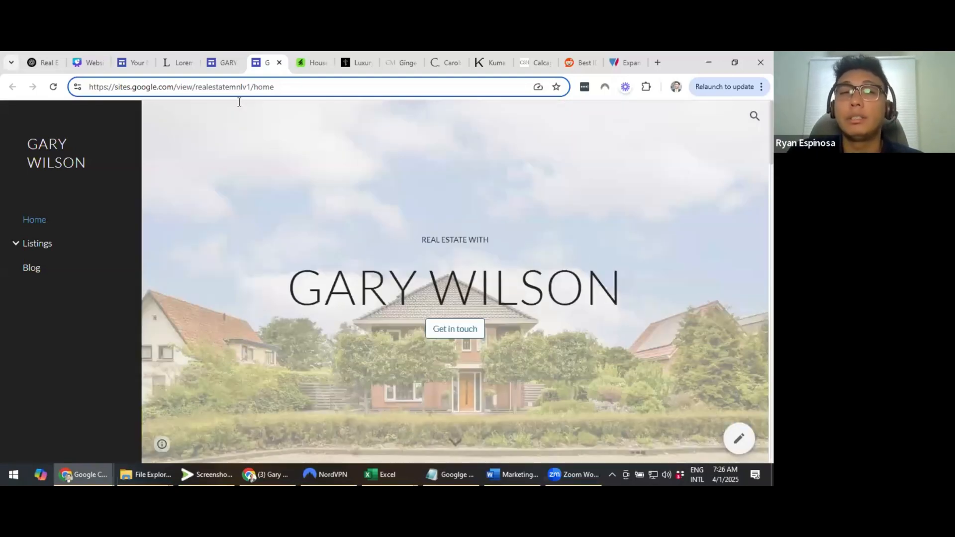
pyautogui.doubleClick(227, 88)
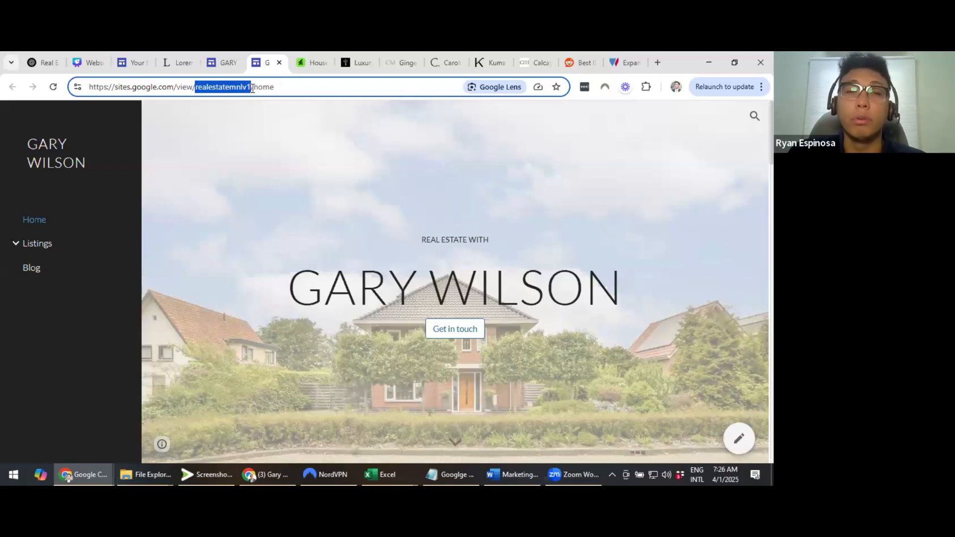
pyautogui.click(253, 88)
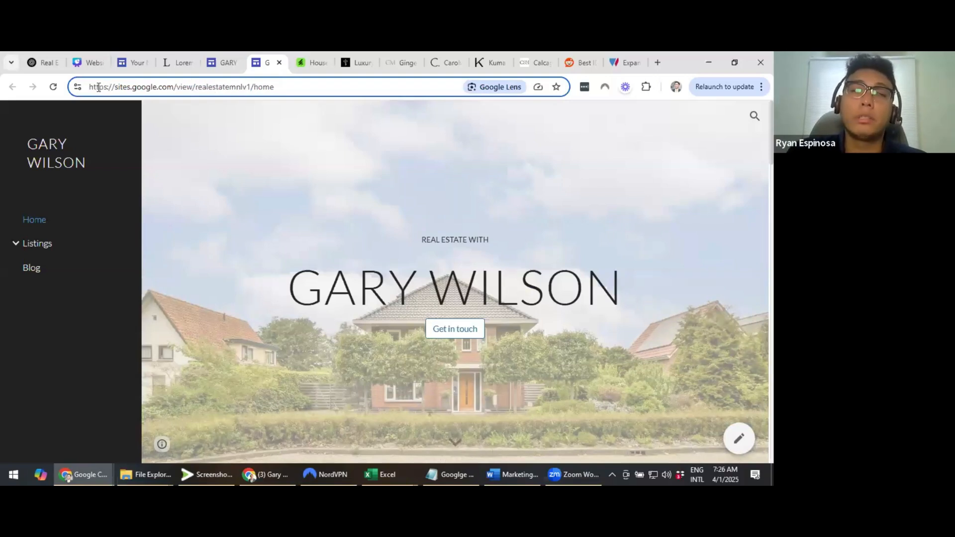
pyautogui.moveTo(98, 87); pyautogui.dragTo(177, 87)
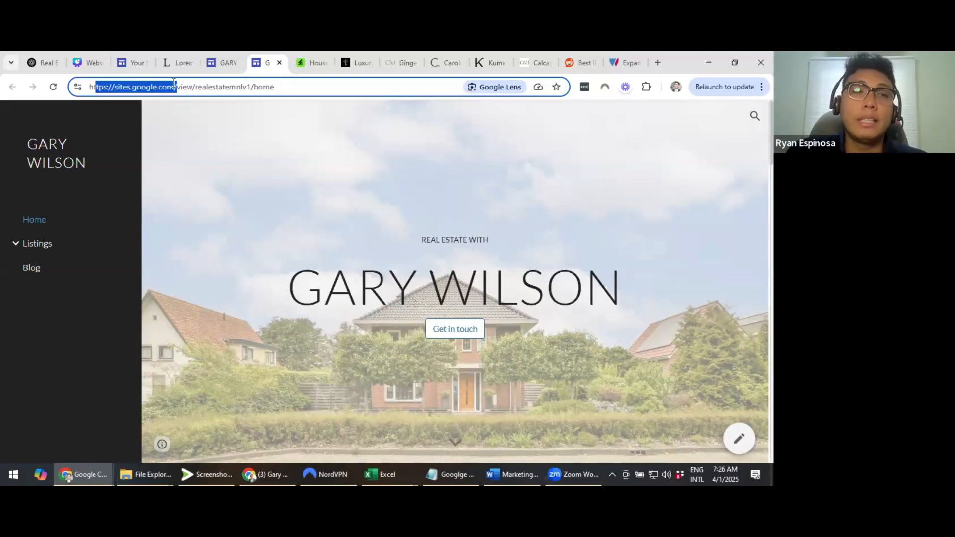
pyautogui.click(181, 87)
pyautogui.moveTo(117, 87); pyautogui.dragTo(217, 87)
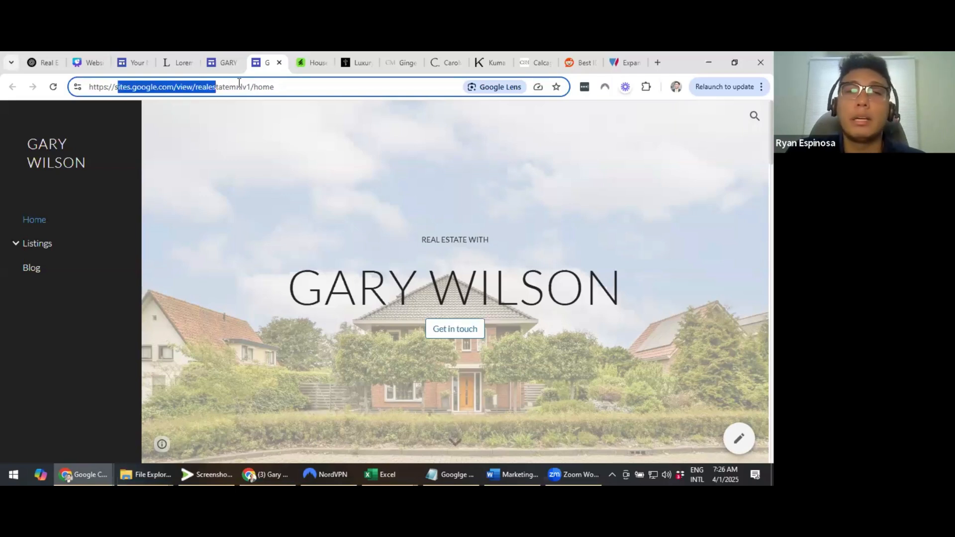
pyautogui.click(237, 86)
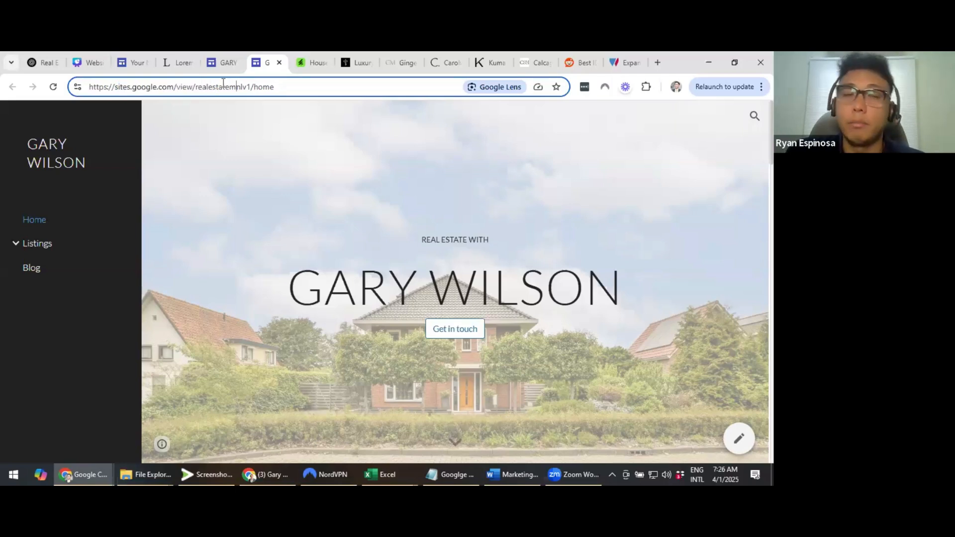
pyautogui.doubleClick(222, 88)
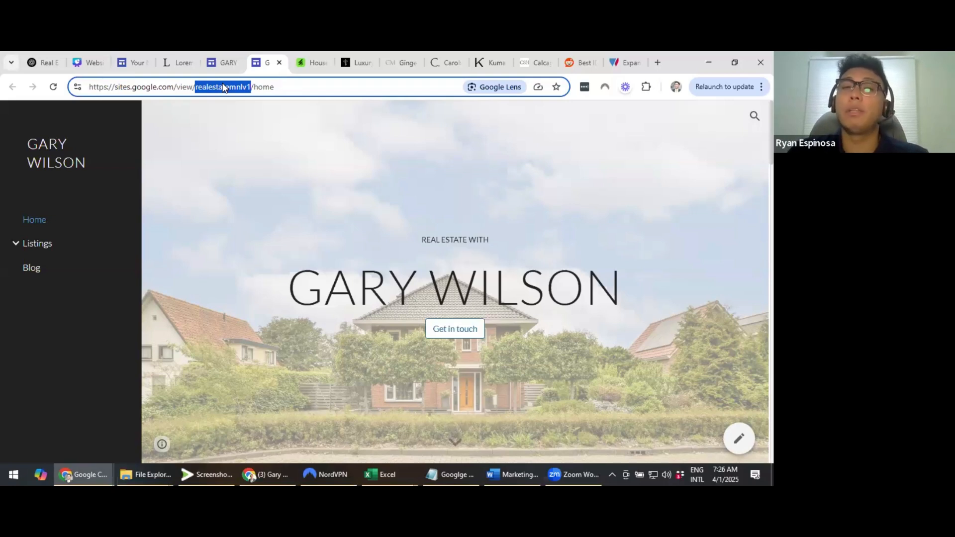
pyautogui.click(223, 87)
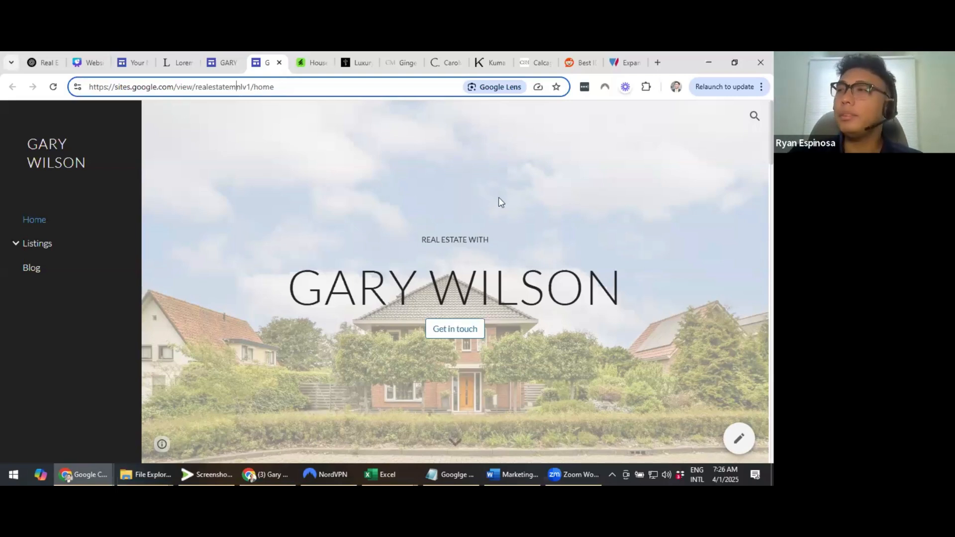
pyautogui.press('End')
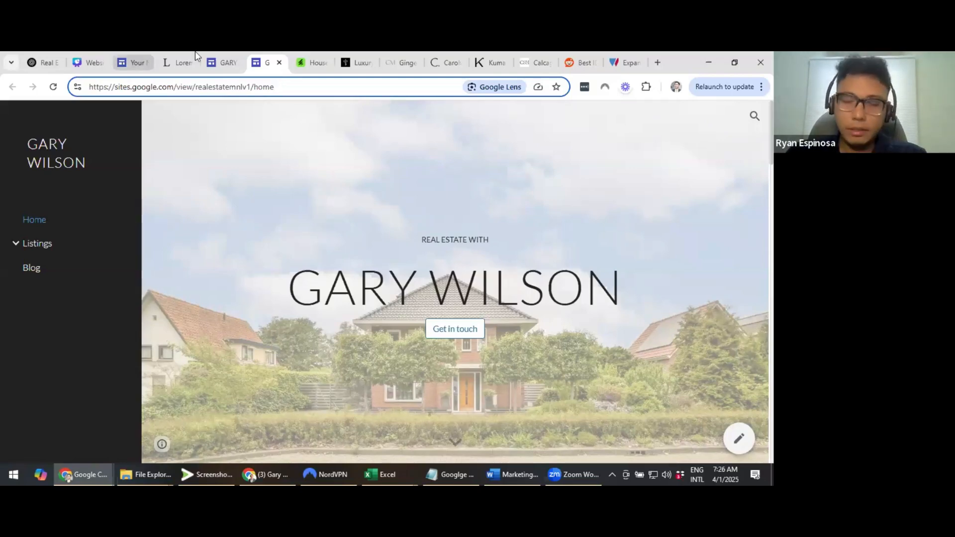
pyautogui.click(135, 62)
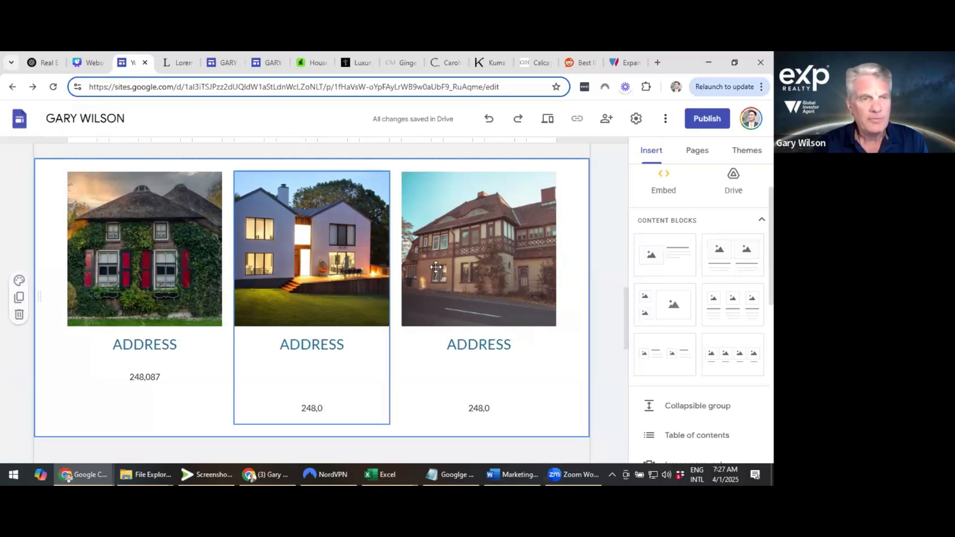
pyautogui.scroll(5, 436, 268)
pyautogui.scroll(8, 380, 269)
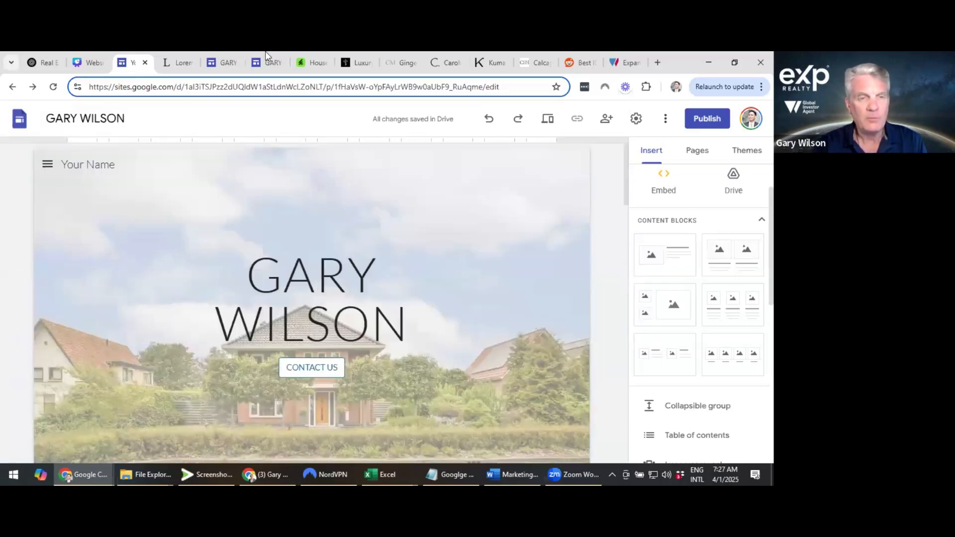
pyautogui.click(259, 56)
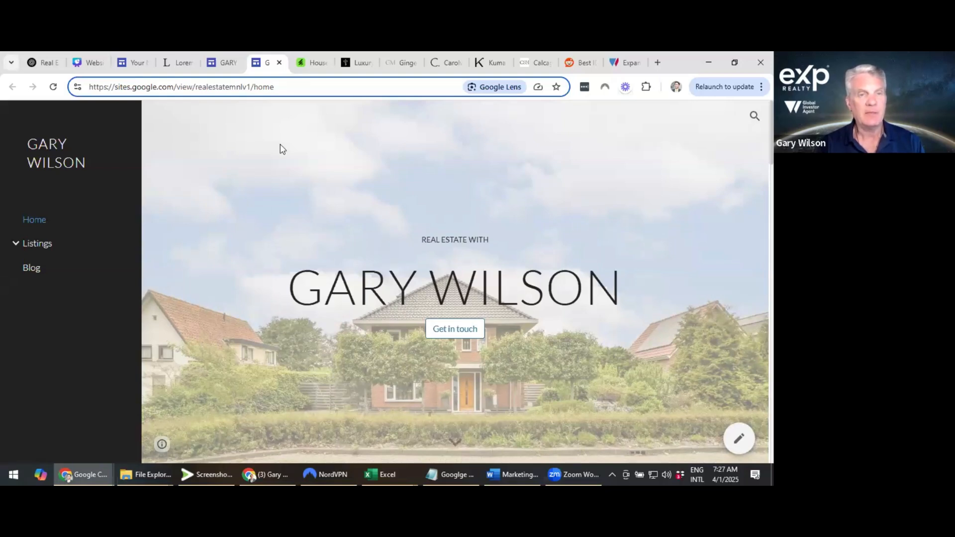
pyautogui.click(219, 53)
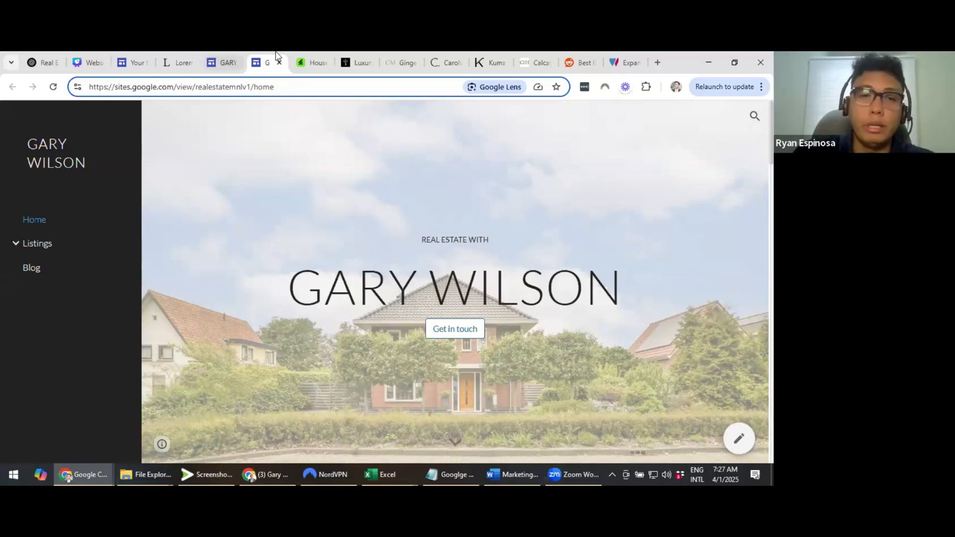
pyautogui.click(276, 53)
pyautogui.scroll(-1, 460, 278)
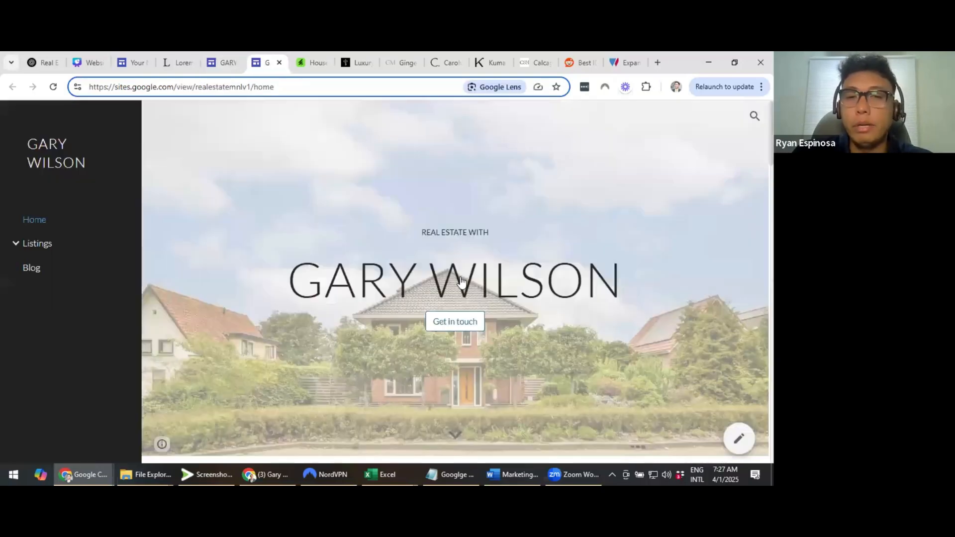
pyautogui.scroll(-1, 461, 281)
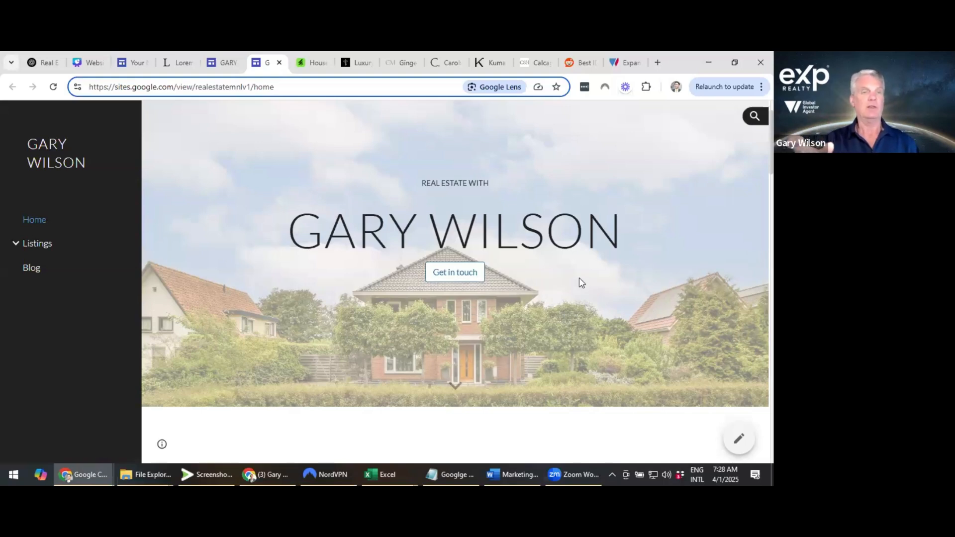
pyautogui.click(328, 241)
pyautogui.scroll(-2, 358, 244)
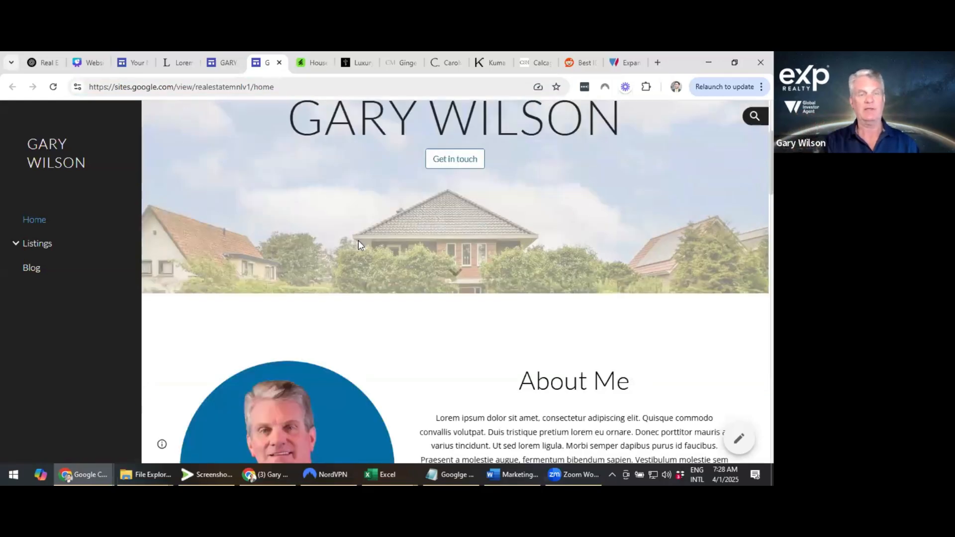
pyautogui.scroll(-10, 640, 297)
pyautogui.scroll(-1, 641, 297)
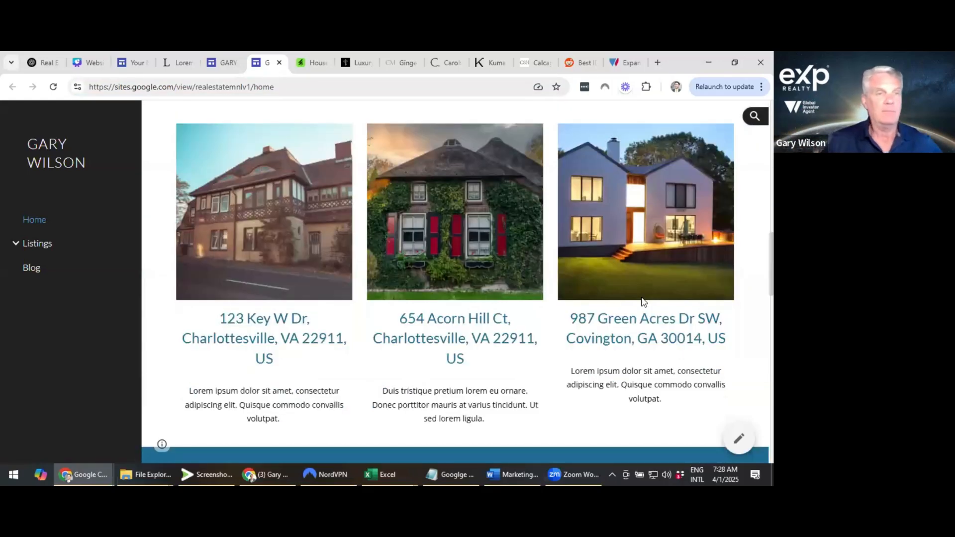
pyautogui.scroll(-1, 644, 302)
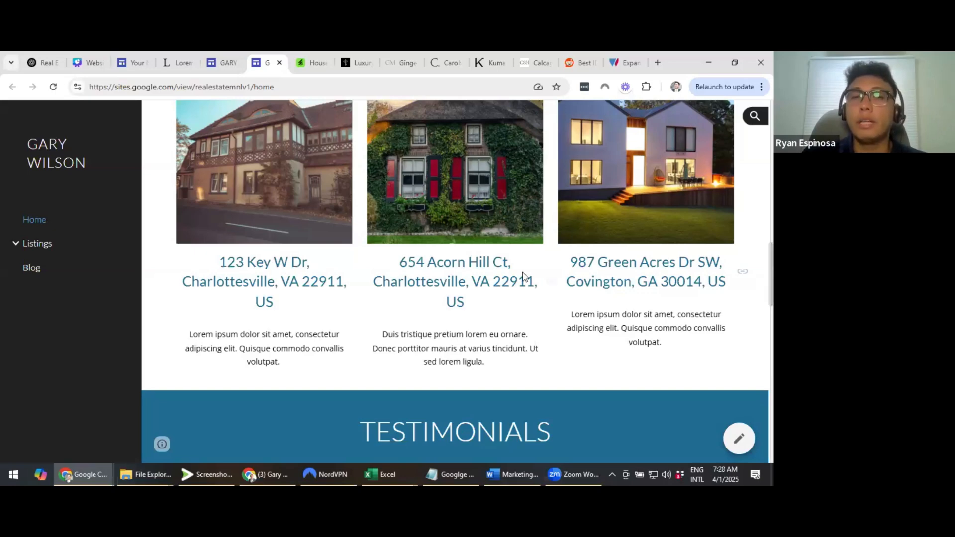
pyautogui.scroll(10, 522, 277)
pyautogui.scroll(6, 510, 279)
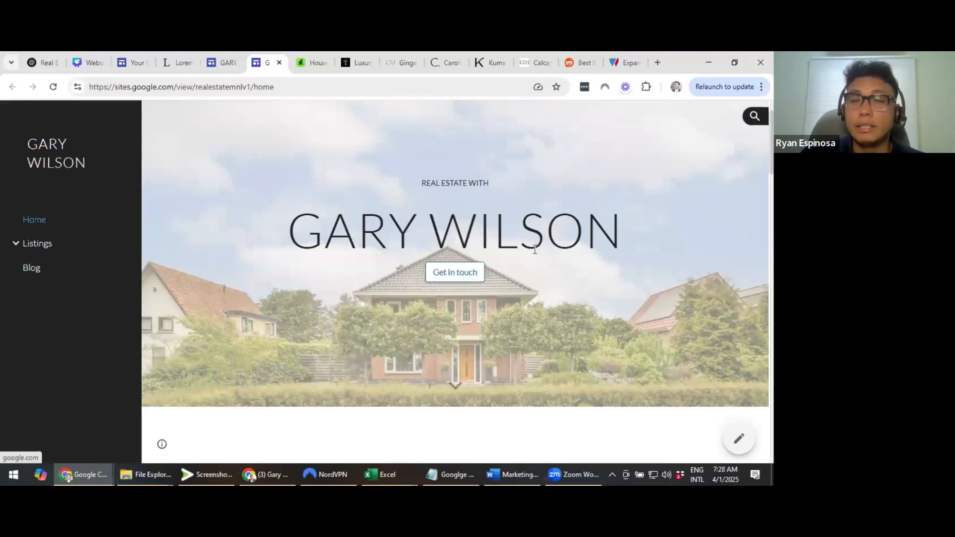
pyautogui.scroll(-5, 536, 249)
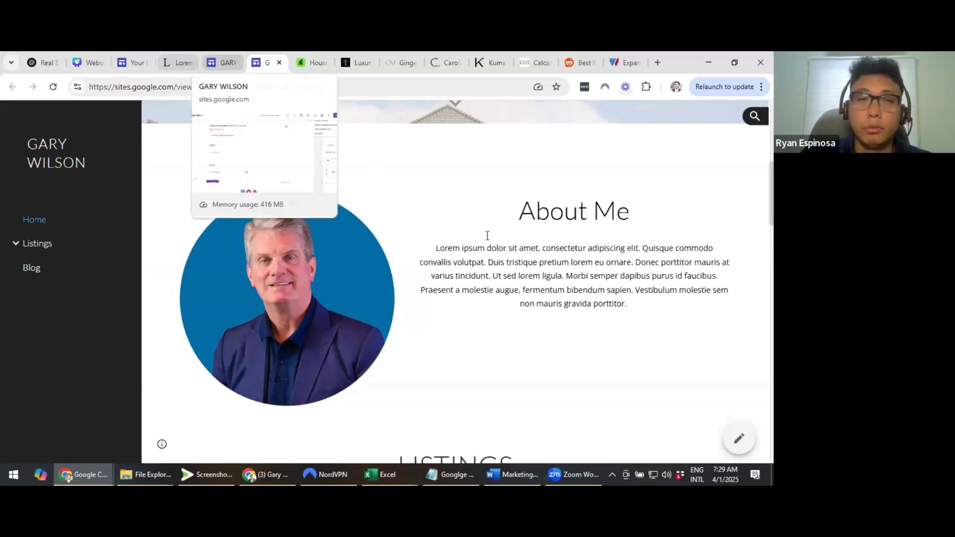
# Return to the Sample Site 1 editor and select the LISTINGS heading section
pyautogui.click(222, 62)
pyautogui.scroll(5, 394, 239)
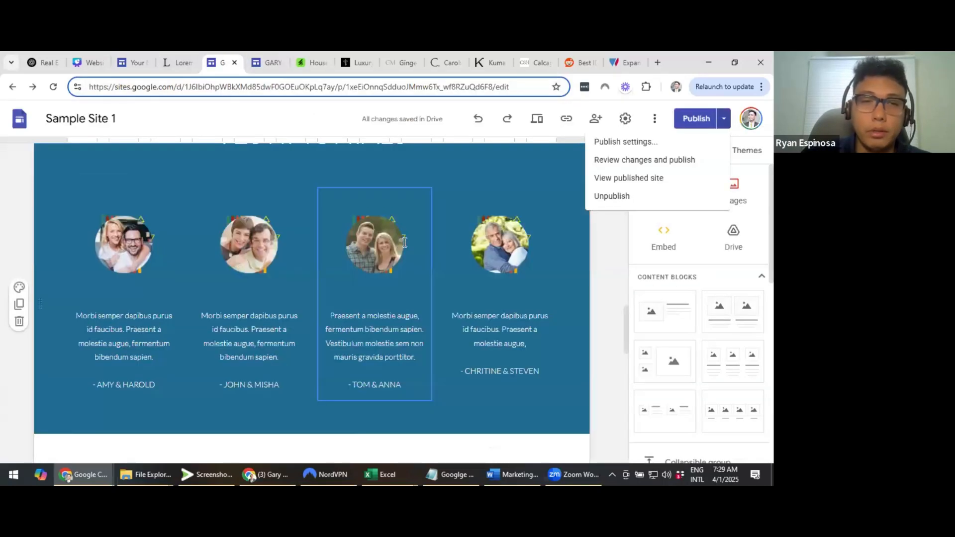
pyautogui.scroll(5, 398, 240)
pyautogui.scroll(-2, 369, 240)
pyautogui.click(370, 241)
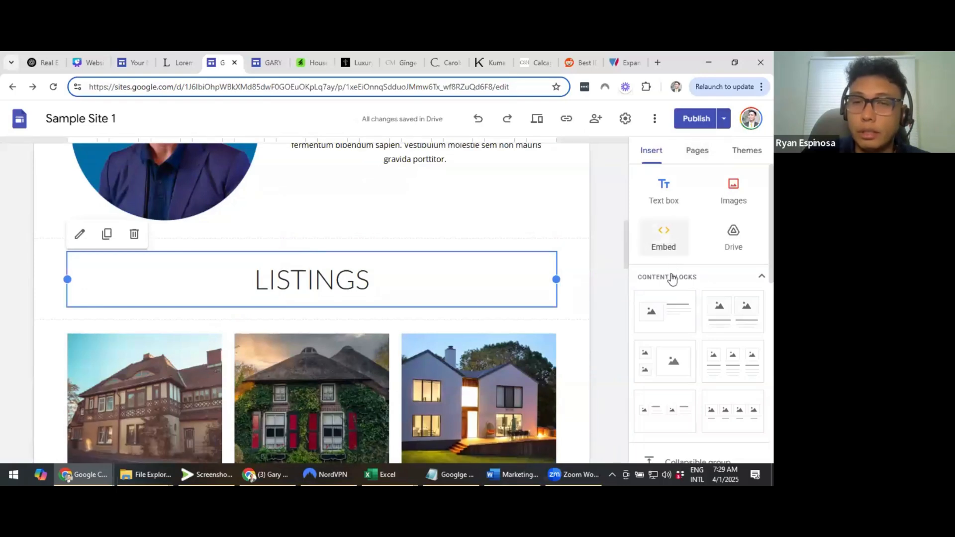
# Start inserting a button named 'BUTTON' below the listings
pyautogui.scroll(-5, 669, 263)
pyautogui.scroll(-2, 669, 218)
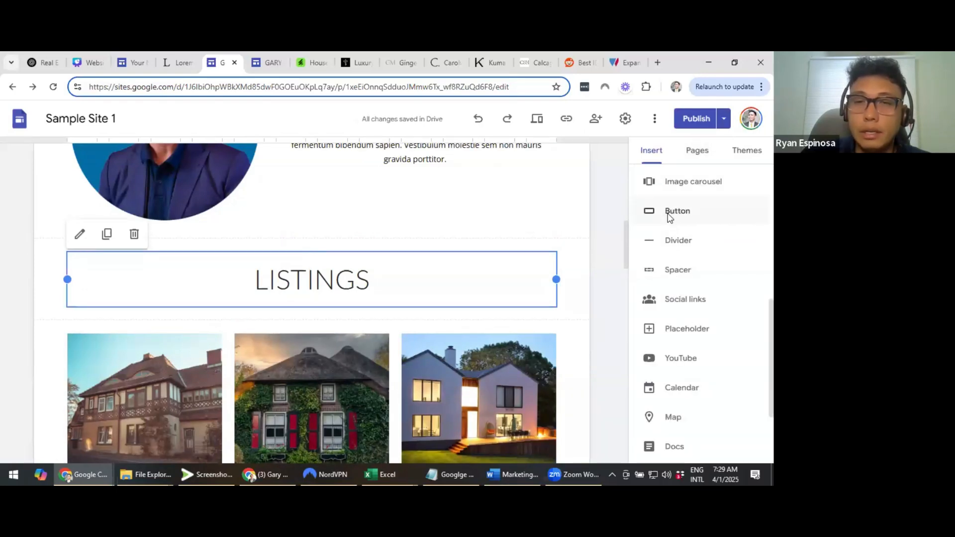
pyautogui.click(670, 214)
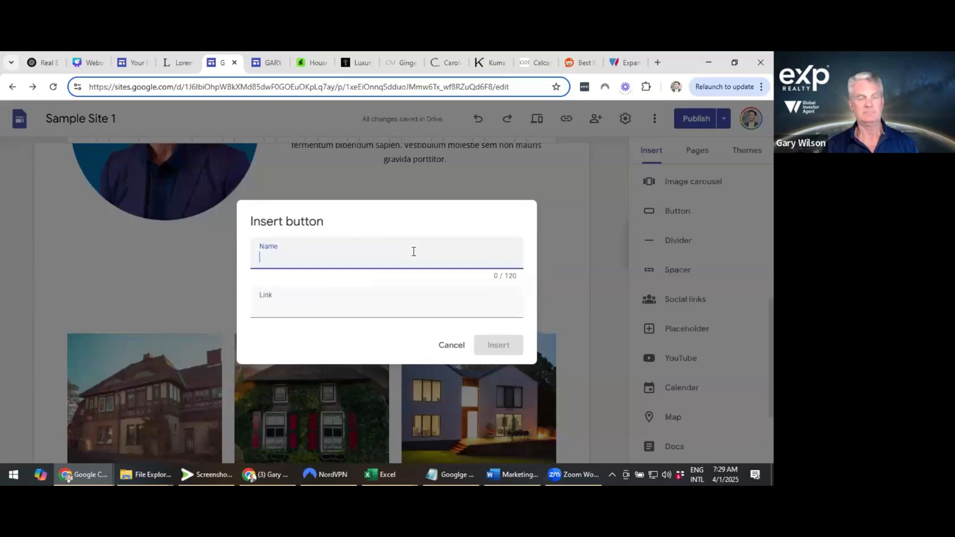
pyautogui.write('BUT')
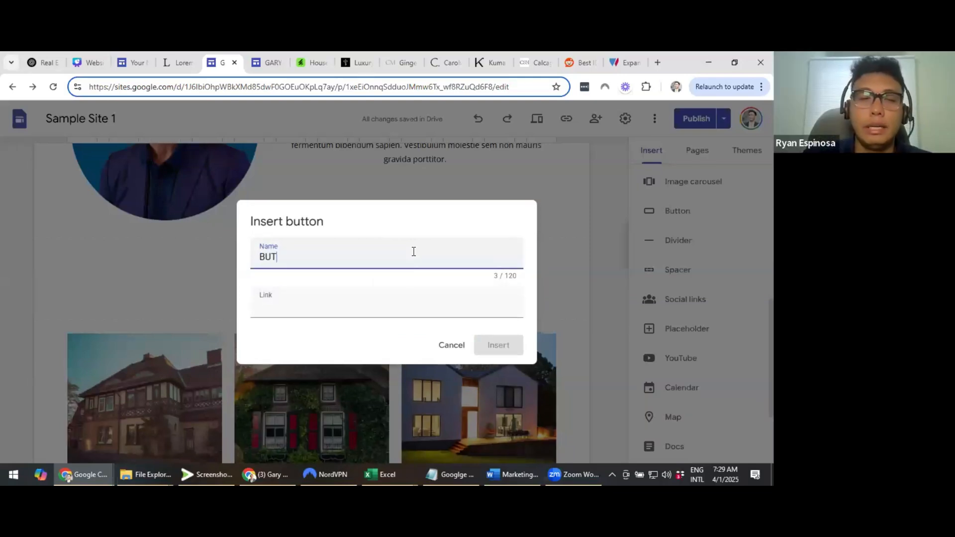
pyautogui.write('TON')
pyautogui.press('Tab')
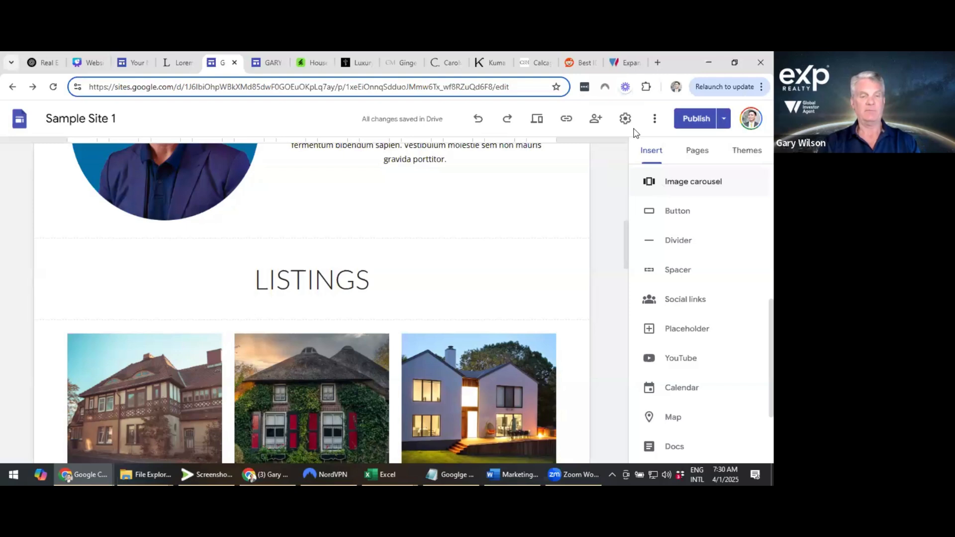
pyautogui.click(149, 201)
pyautogui.click(588, 255)
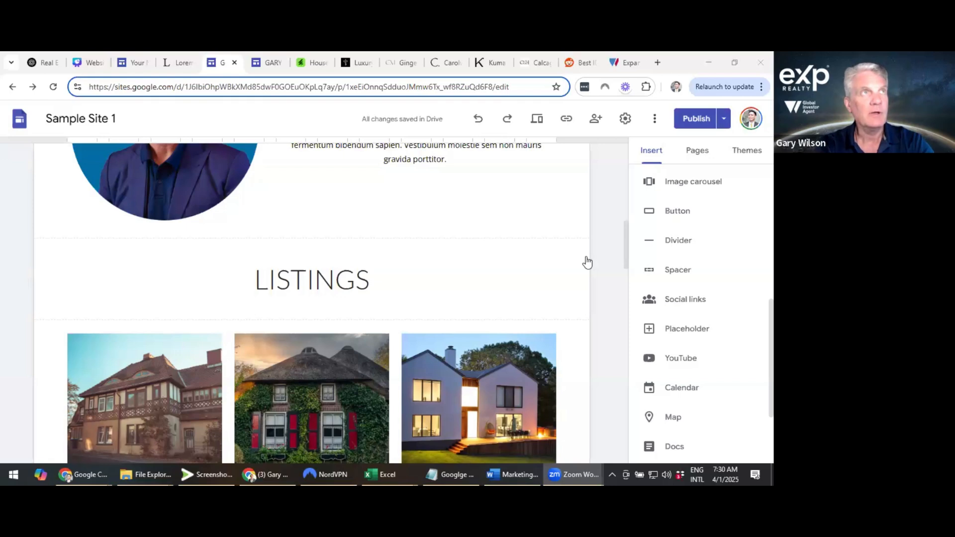
pyautogui.scroll(1, 562, 301)
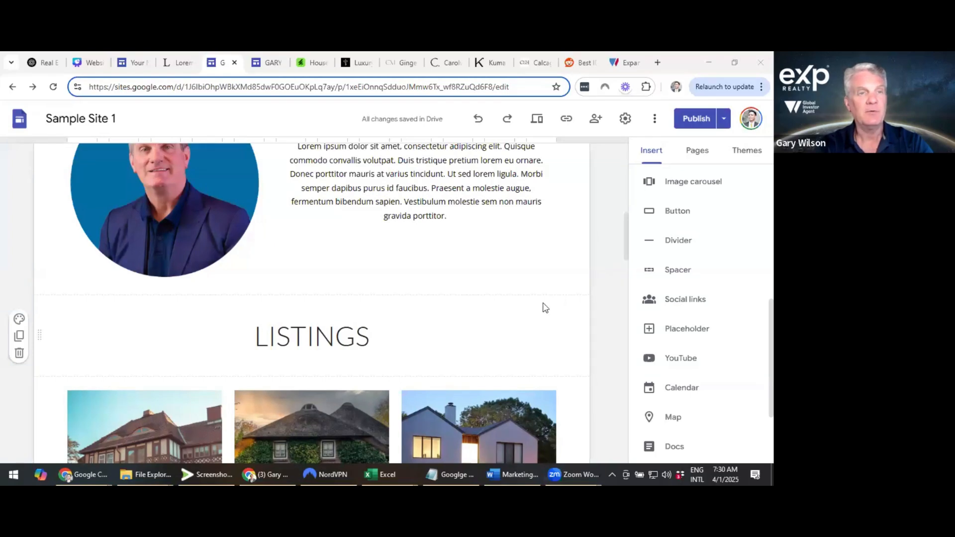
pyautogui.scroll(10, 570, 283)
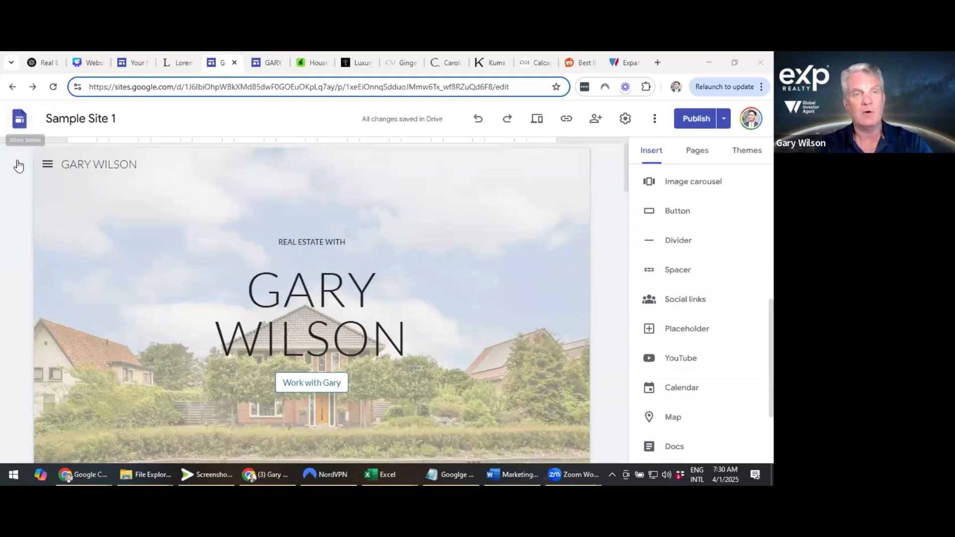
pyautogui.click(31, 171)
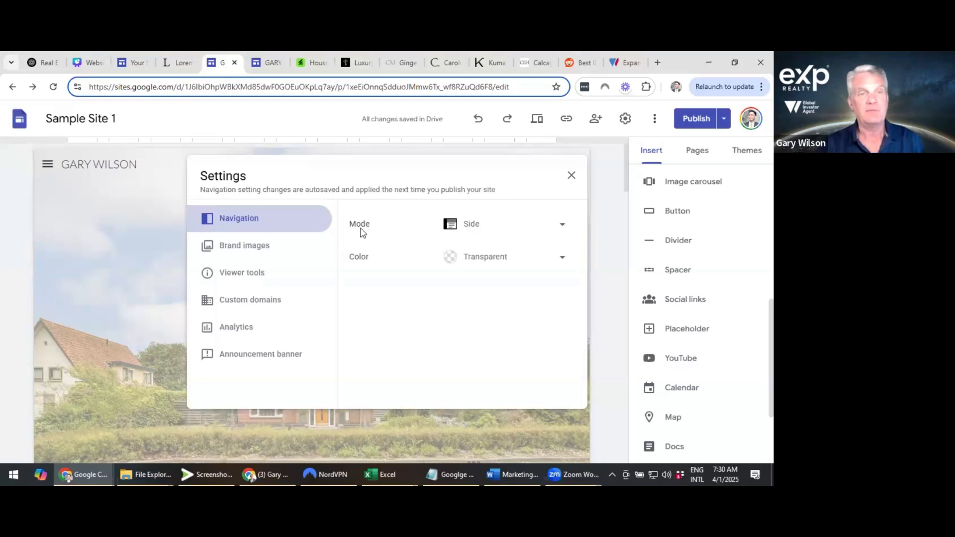
pyautogui.click(616, 171)
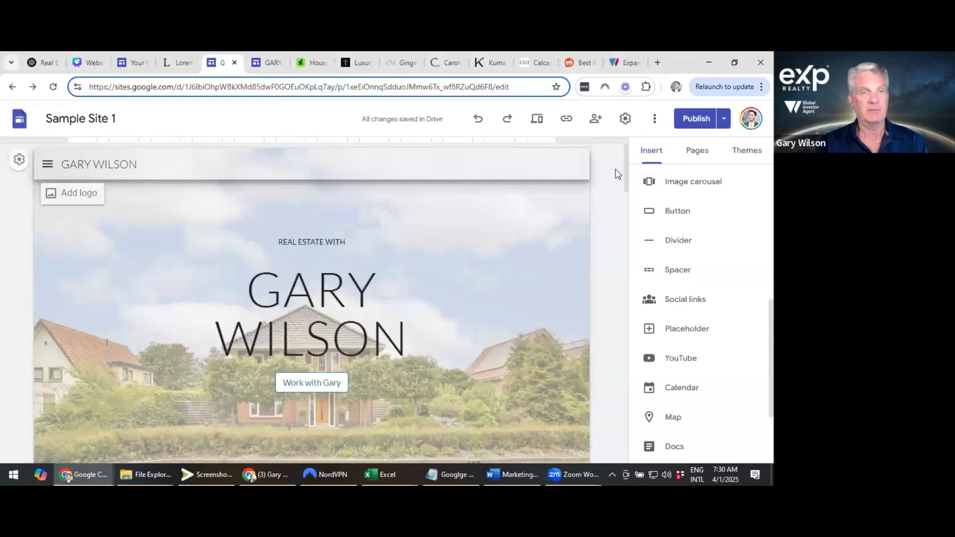
pyautogui.scroll(-1, 616, 173)
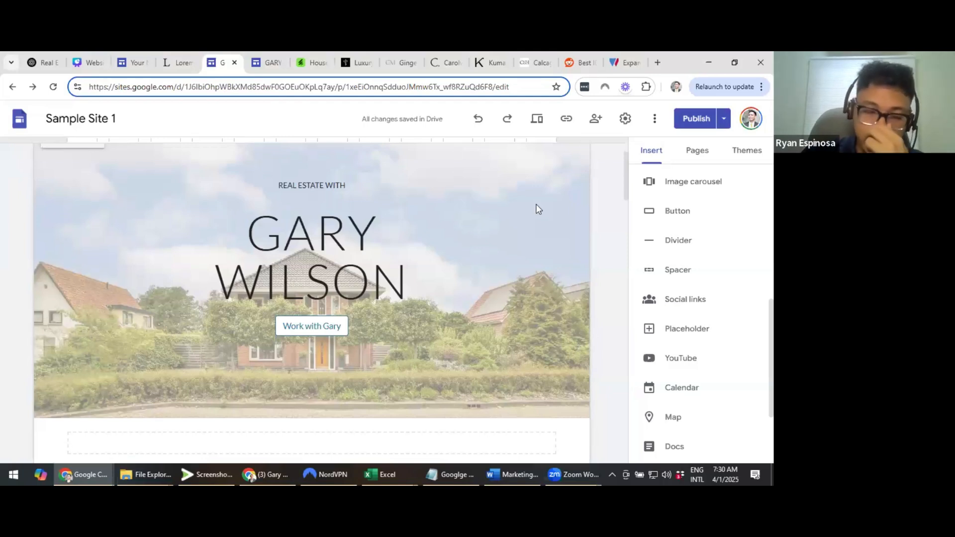
# Open the site Settings dialog and choose the Brand images section for the logo and favicon
pyautogui.moveTo(536, 209)
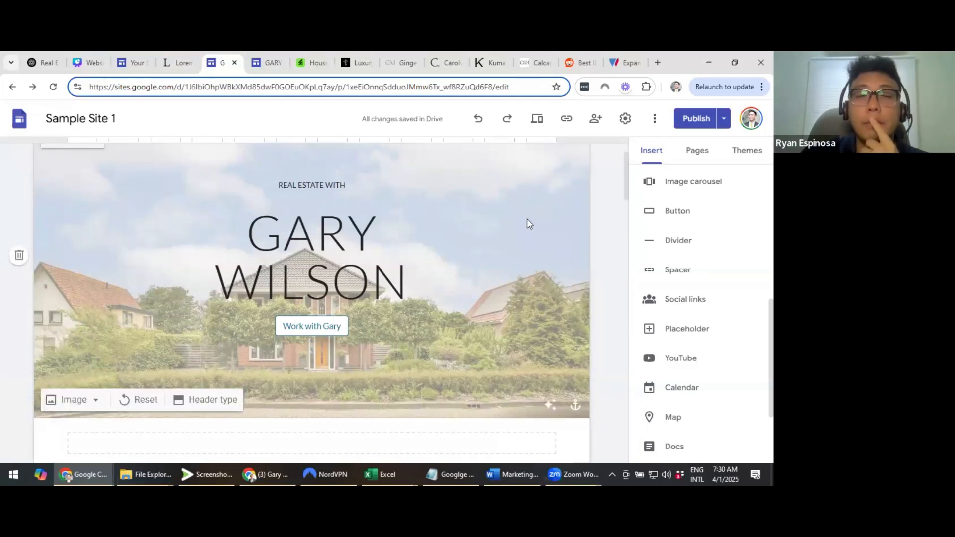
pyautogui.scroll(-1, 527, 224)
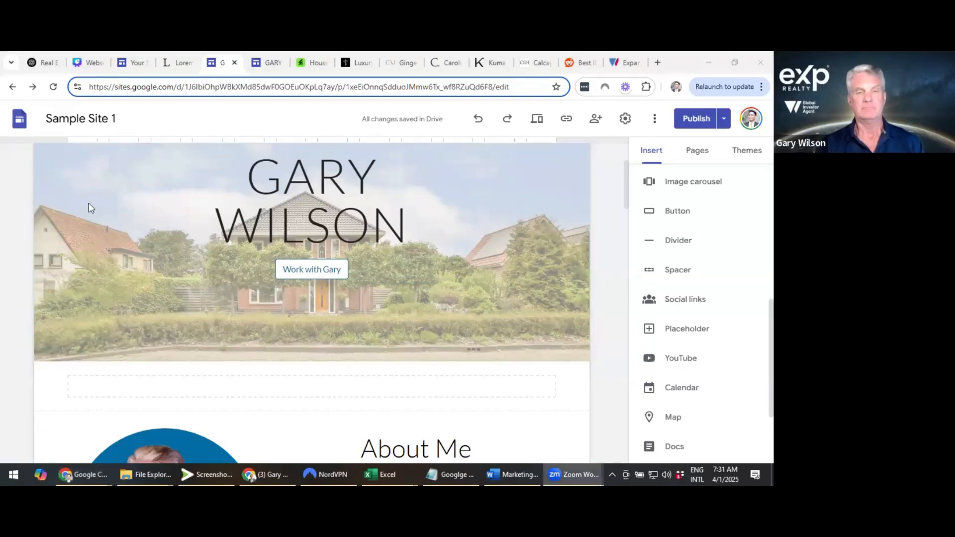
pyautogui.scroll(1, 82, 219)
pyautogui.scroll(1, 79, 231)
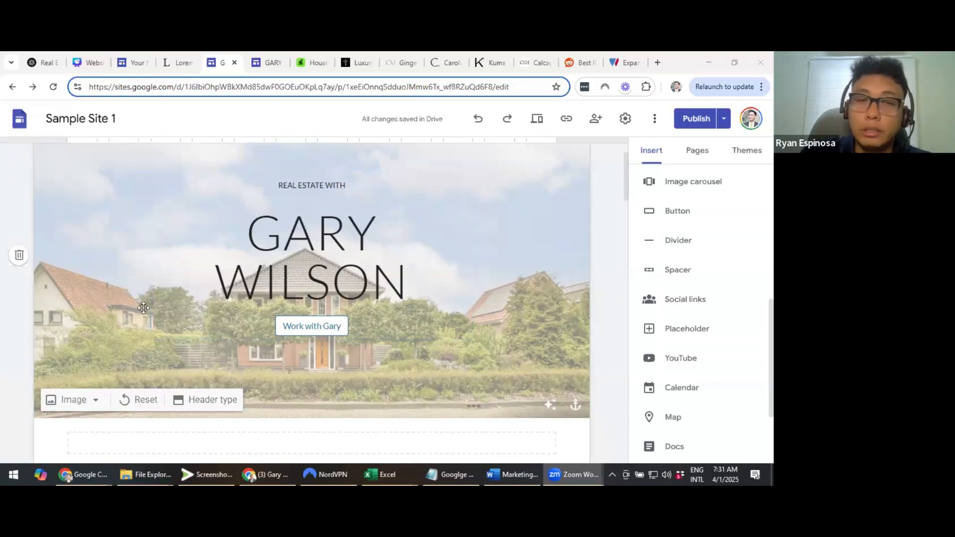
pyautogui.scroll(2, 449, 242)
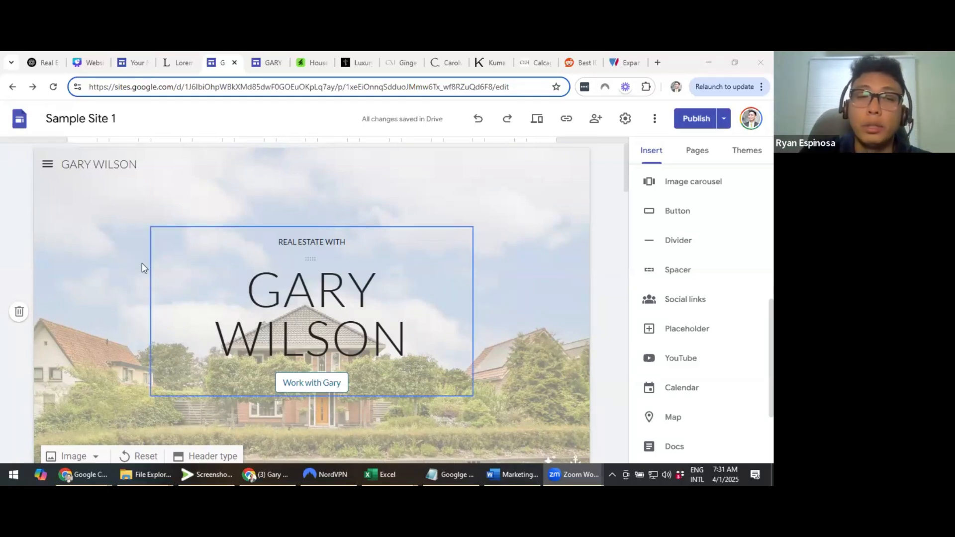
pyautogui.scroll(-1, 143, 268)
pyautogui.scroll(1, 144, 268)
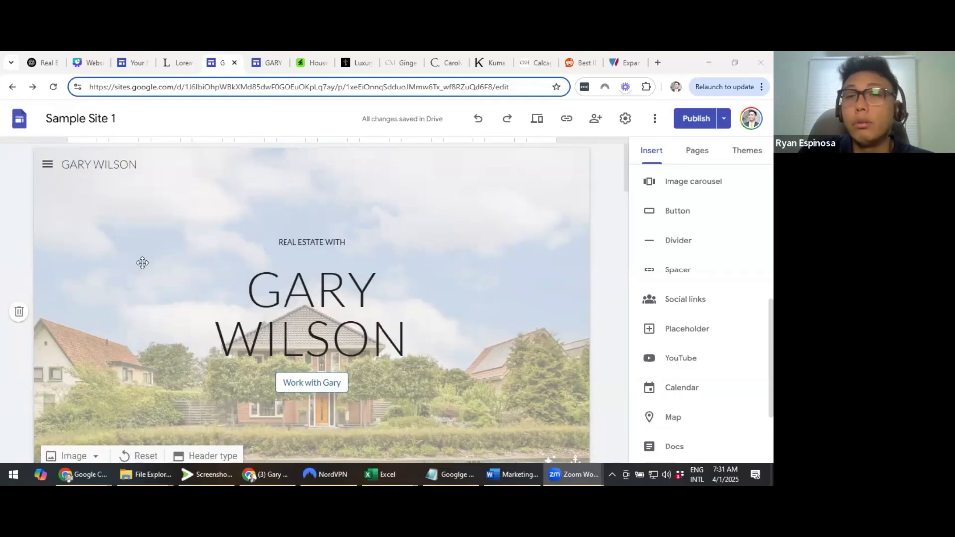
pyautogui.click(603, 168)
pyautogui.click(621, 124)
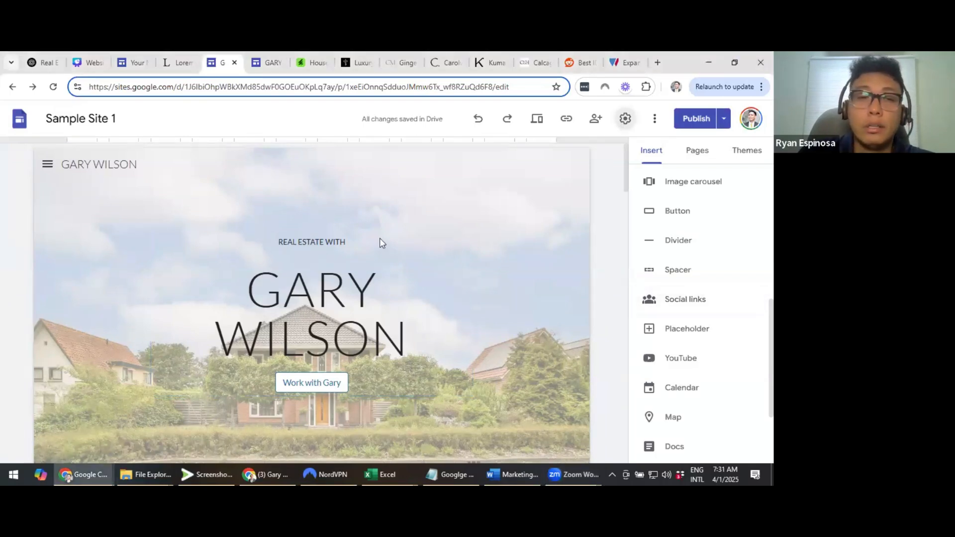
pyautogui.click(254, 245)
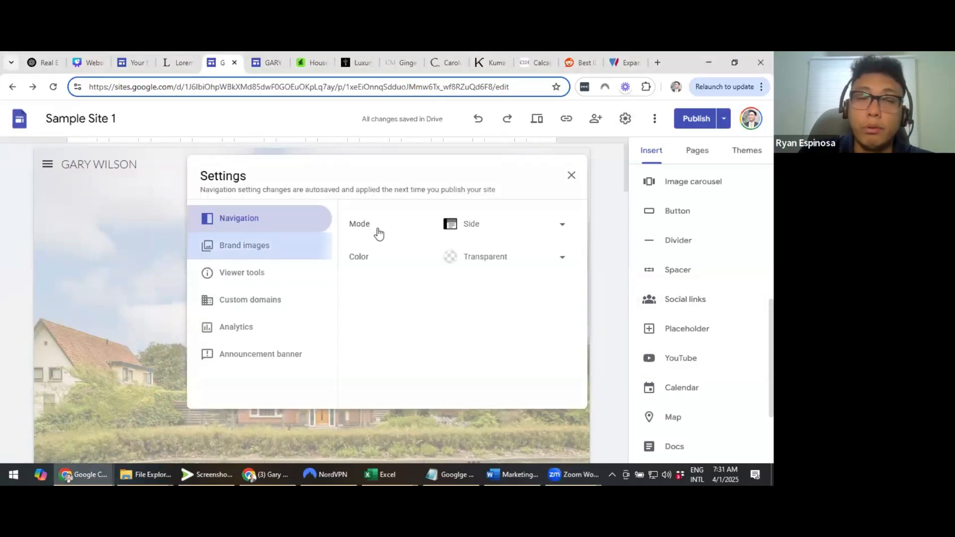
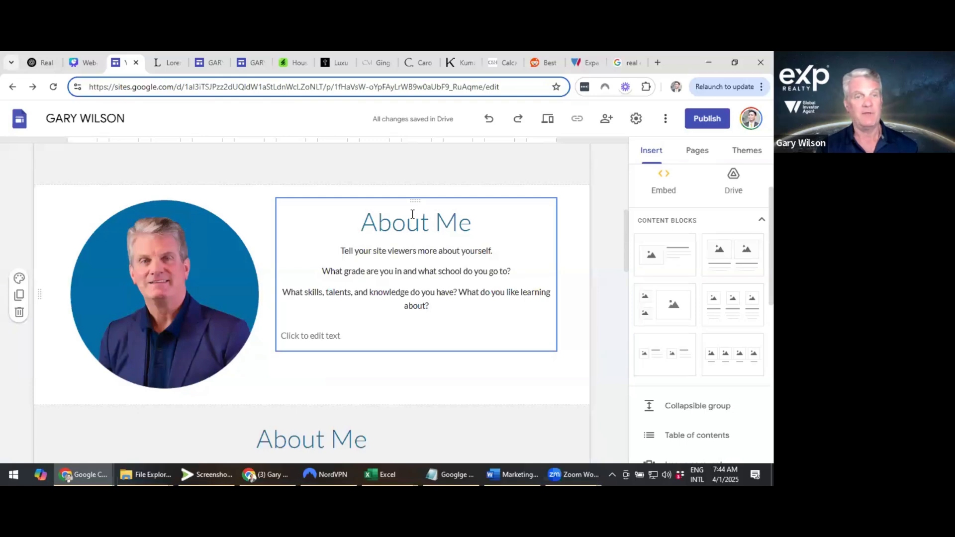
# Change the About Me title beside the portrait from Title style to Heading style
pyautogui.tripleClick(413, 215)
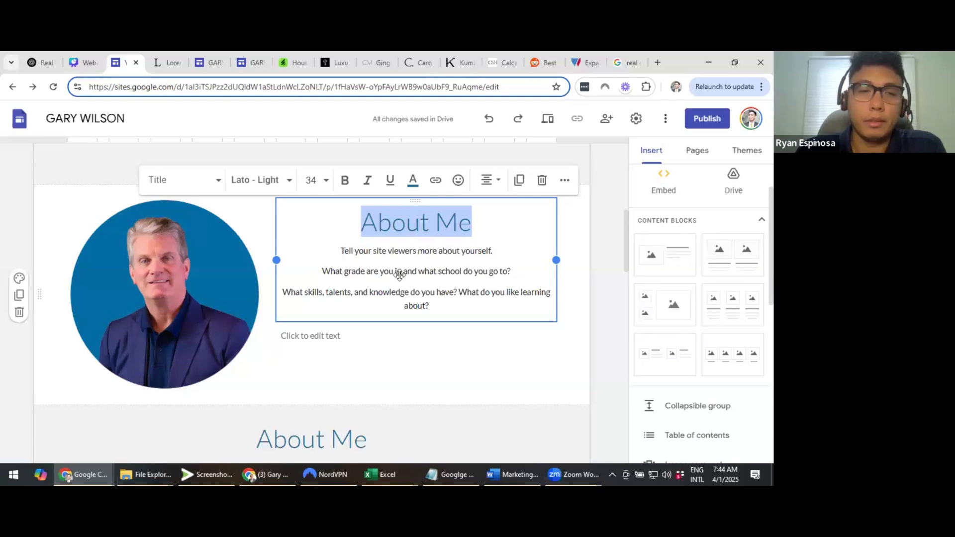
pyautogui.scroll(-1, 396, 275)
pyautogui.scroll(-6, 378, 277)
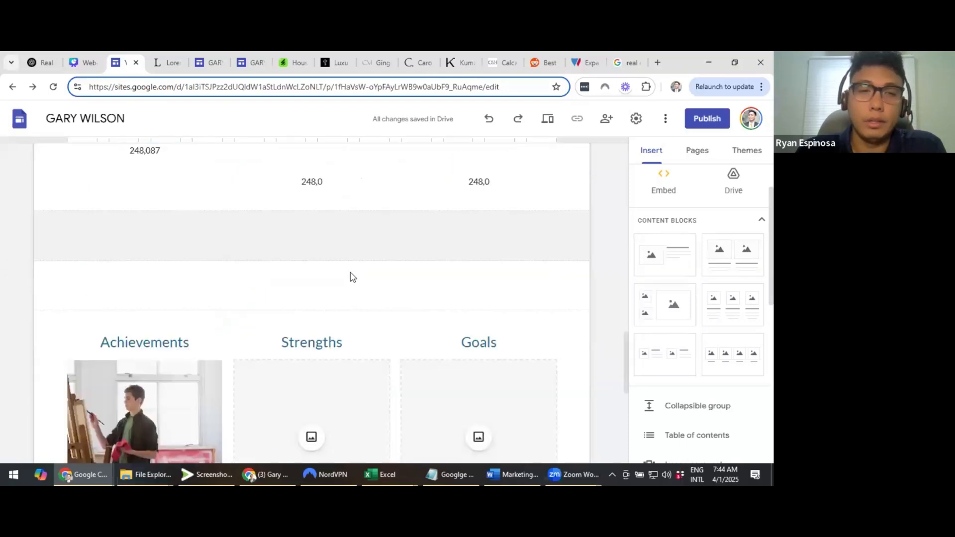
pyautogui.scroll(6, 354, 277)
pyautogui.scroll(2, 264, 243)
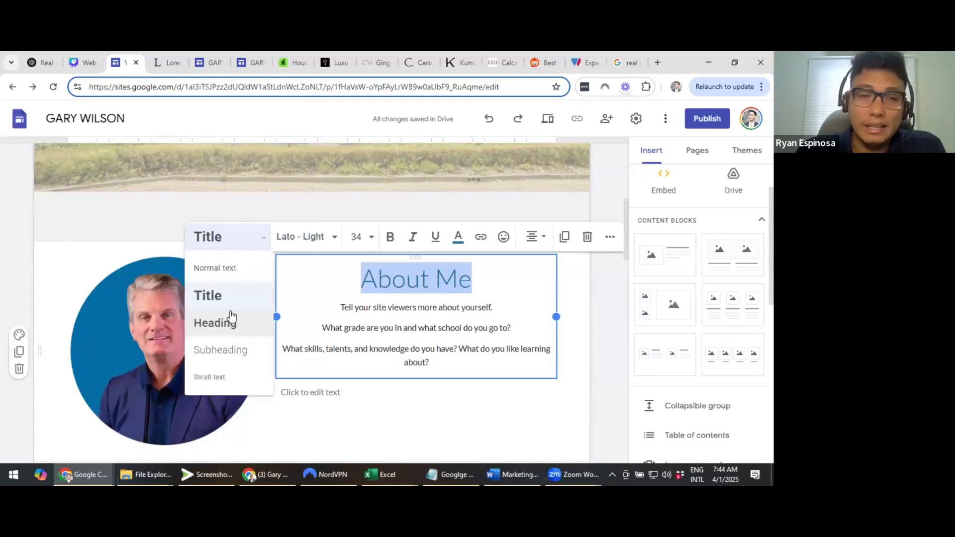
pyautogui.scroll(-1, 222, 272)
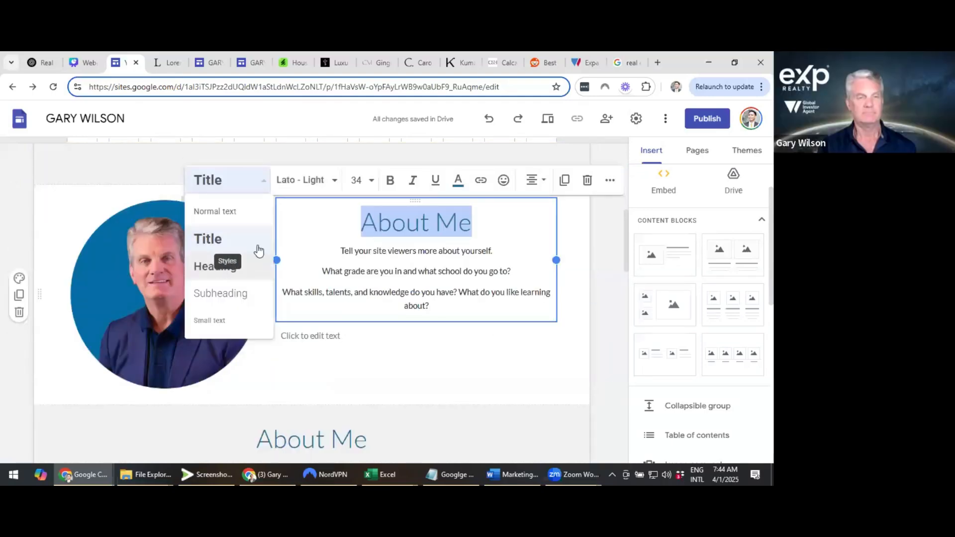
pyautogui.scroll(1, 234, 321)
pyautogui.click(228, 318)
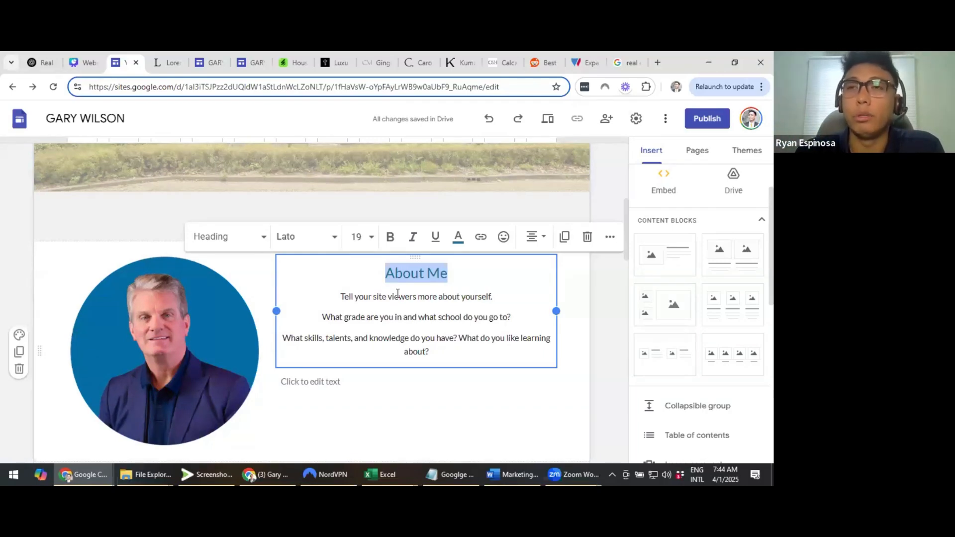
pyautogui.scroll(-3, 397, 297)
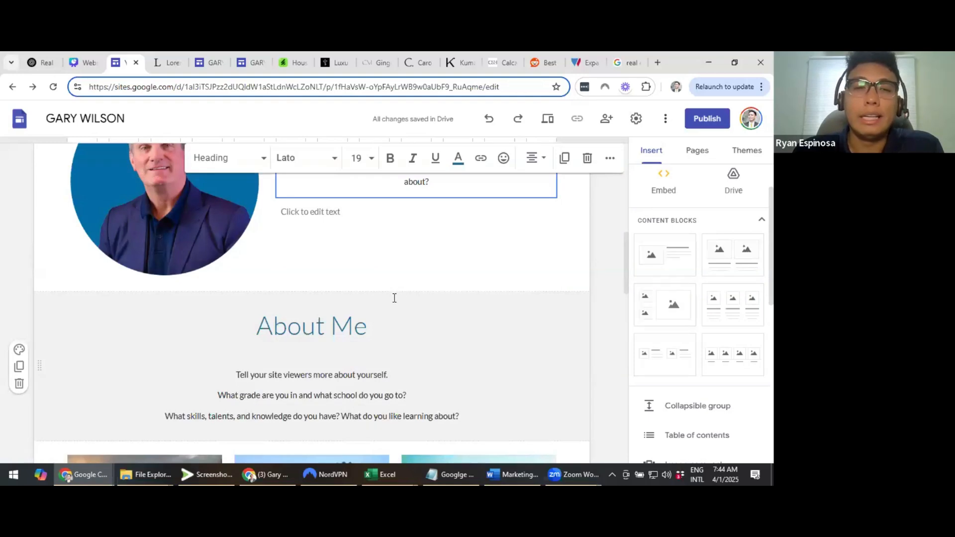
pyautogui.scroll(1, 393, 296)
pyautogui.scroll(-10, 354, 290)
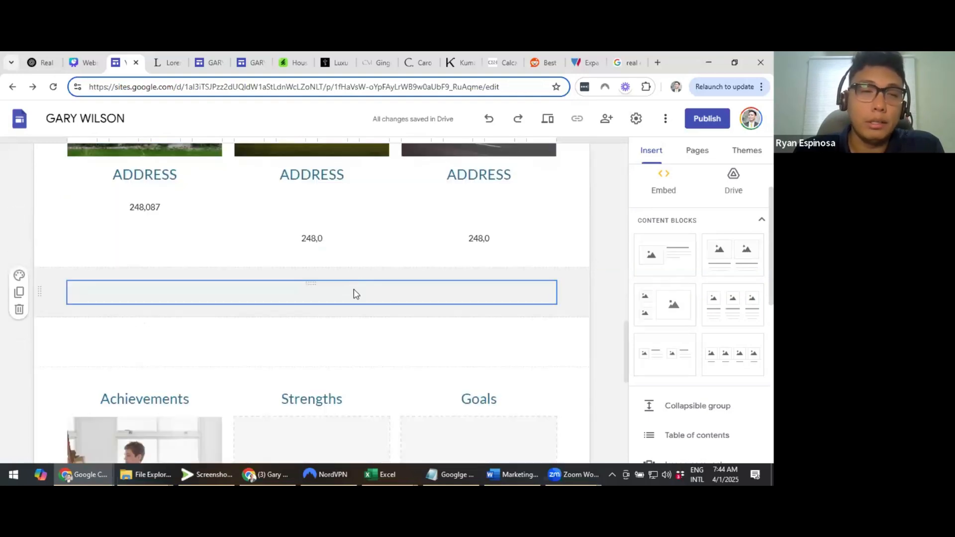
pyautogui.scroll(-5, 289, 397)
pyautogui.scroll(5, 290, 397)
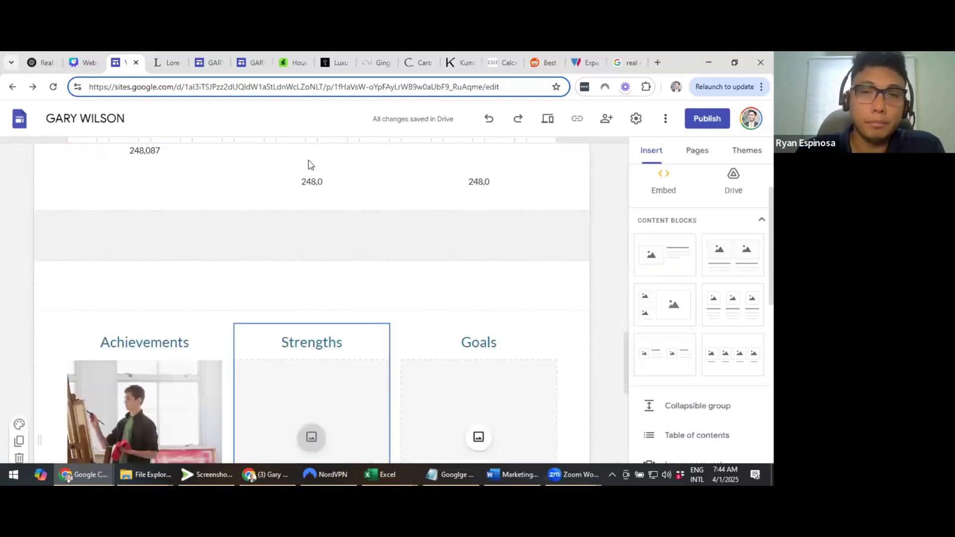
# Extend the Sample Site 1 LISTINGS heading to read 'LISTINGS FOR VIRGINIA', fixing the VIRGINAA typo
pyautogui.hotkey('ctrl', 'Tab')
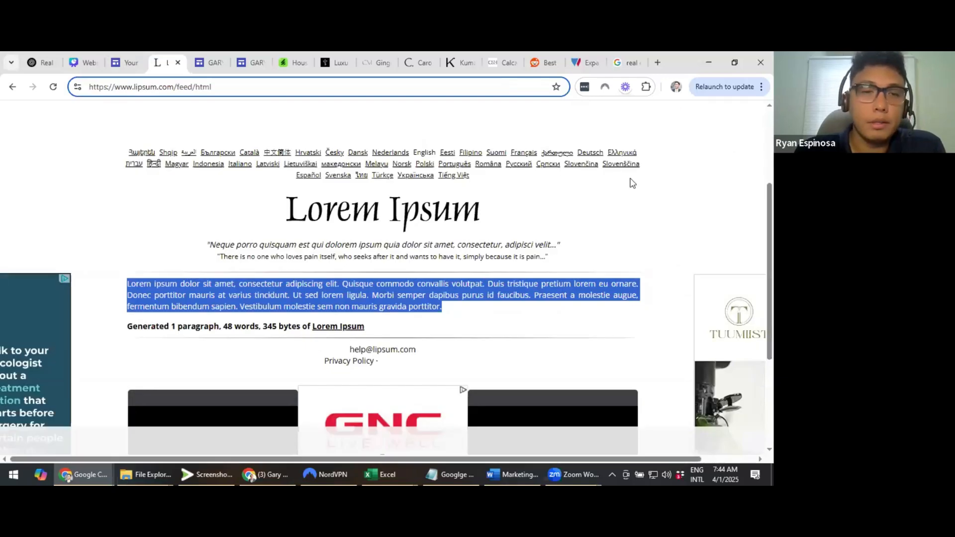
pyautogui.hotkey('ctrl', 'Tab')
pyautogui.scroll(-1, 338, 292)
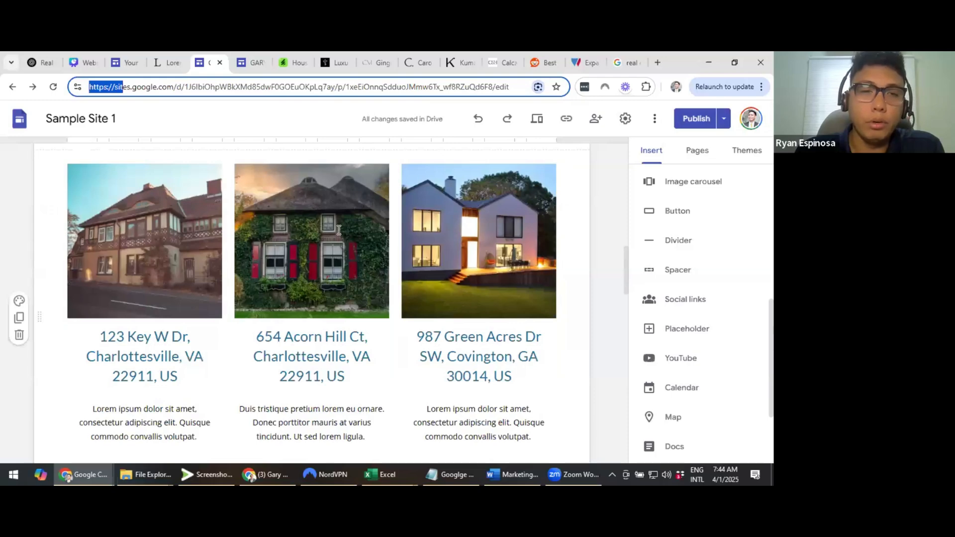
pyautogui.scroll(2, 368, 229)
pyautogui.click(371, 229)
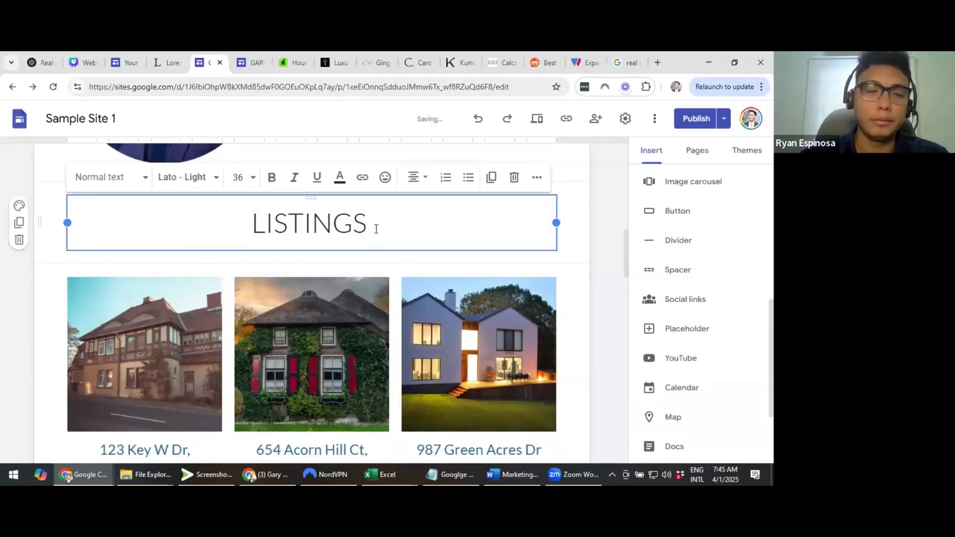
pyautogui.write('FOR VIR')
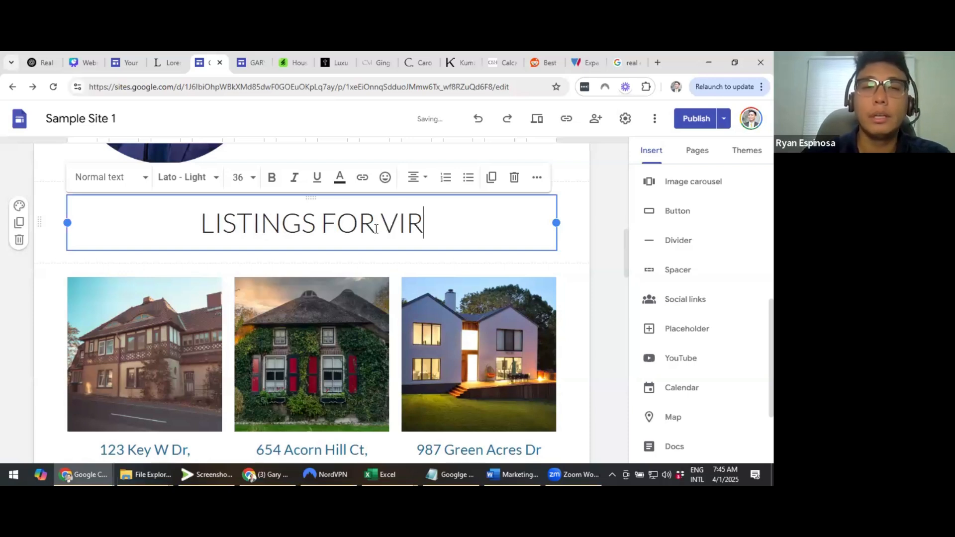
pyautogui.write('GINA')
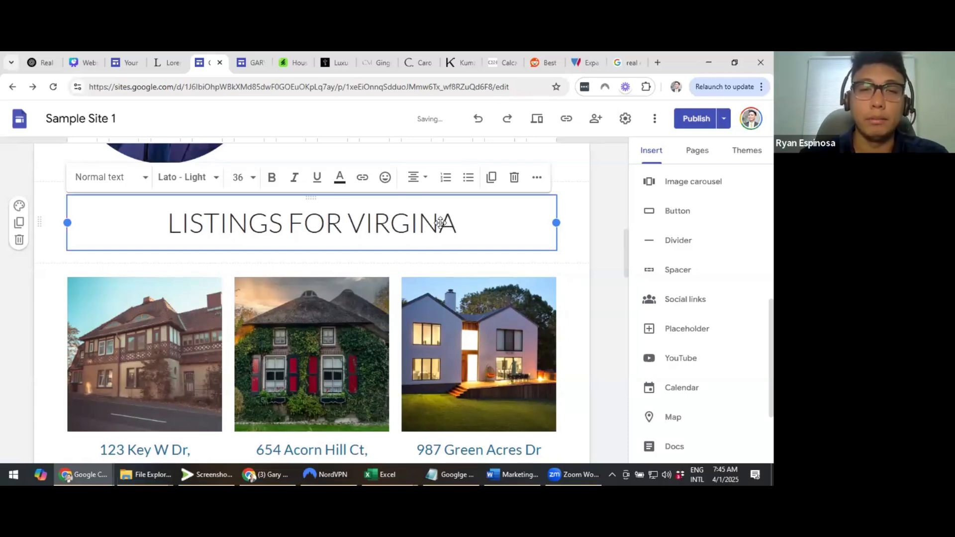
pyautogui.write('A')
pyautogui.scroll(-1, 440, 223)
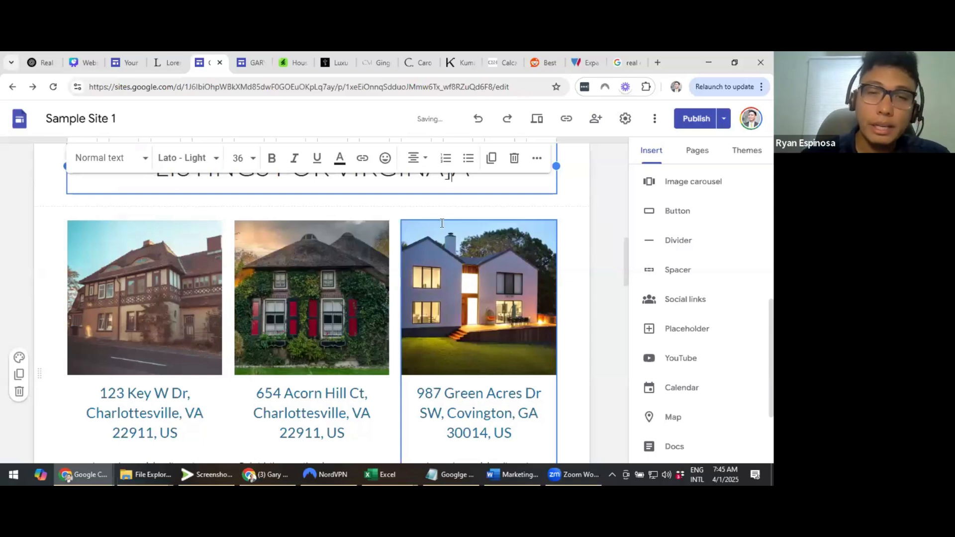
pyautogui.scroll(2, 437, 282)
pyautogui.moveTo(434, 280); pyautogui.dragTo(178, 286)
pyautogui.write('I')
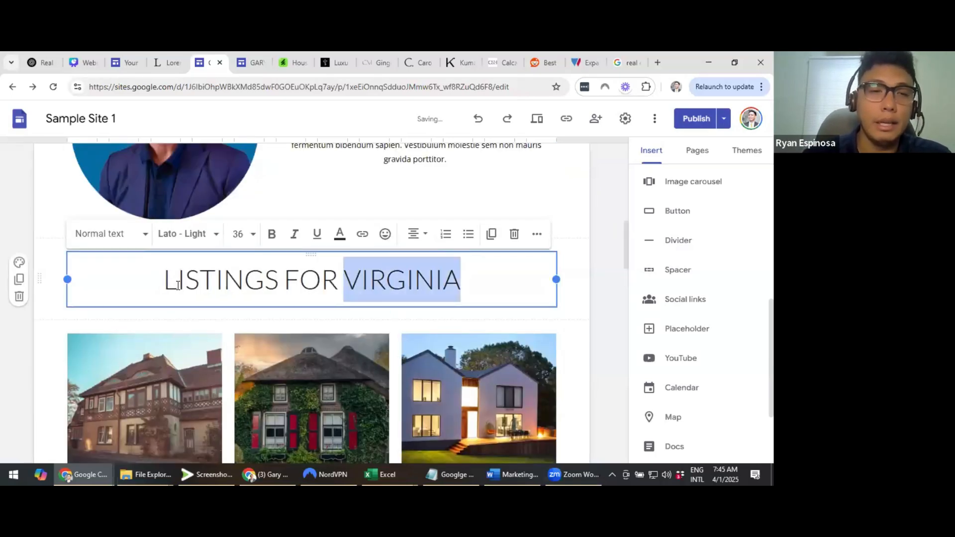
# Apply the Heading style to the whole LISTINGS FOR VIRGINIA line
pyautogui.click(144, 238)
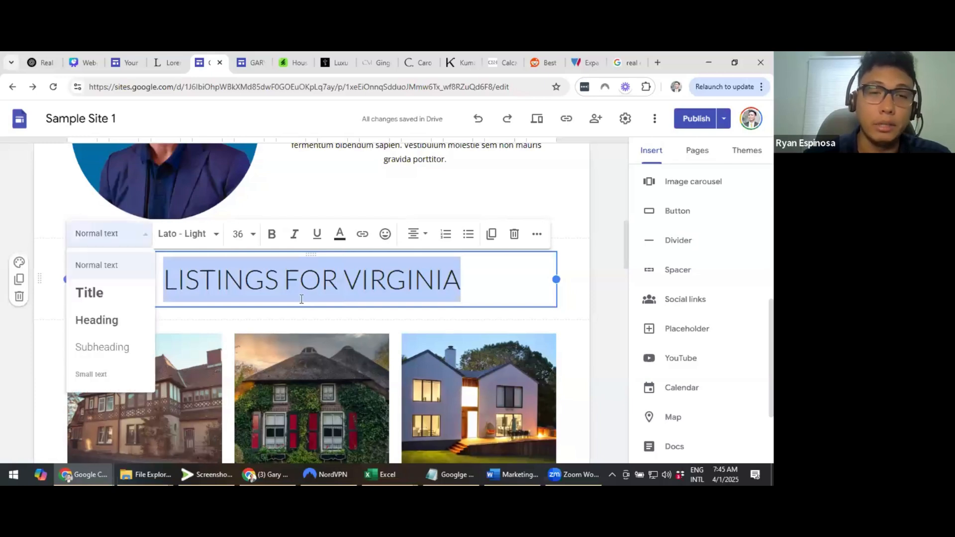
pyautogui.click(120, 243)
pyautogui.hotkey('ctrl', 'a')
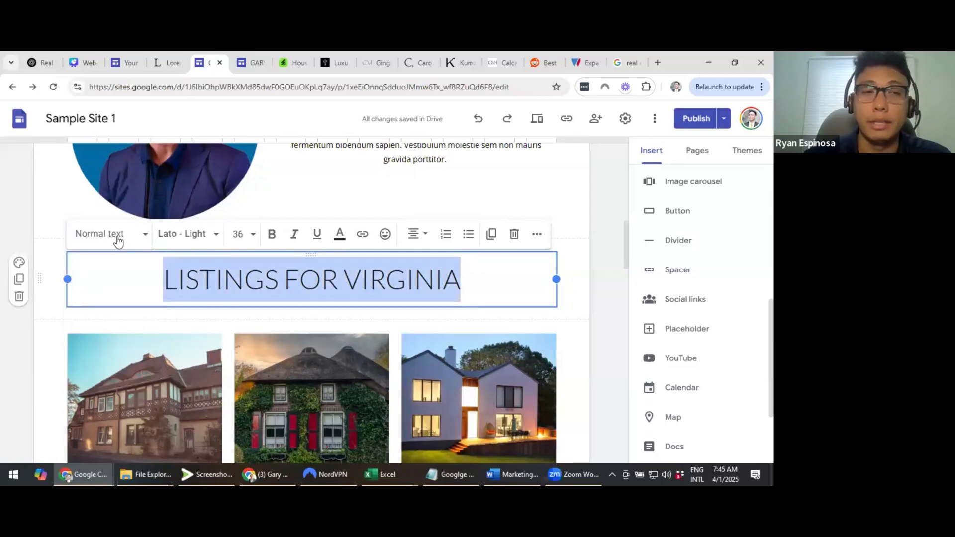
pyautogui.click(144, 239)
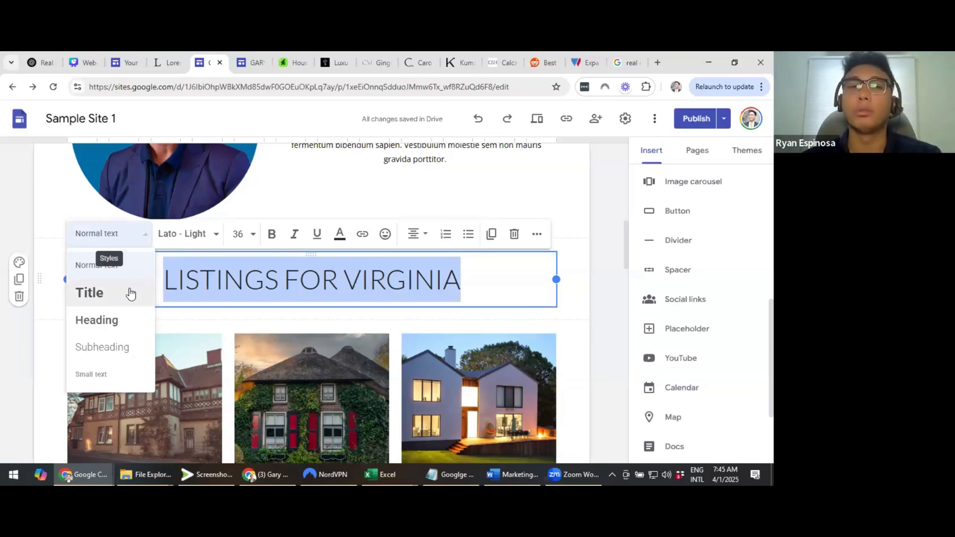
pyautogui.click(109, 324)
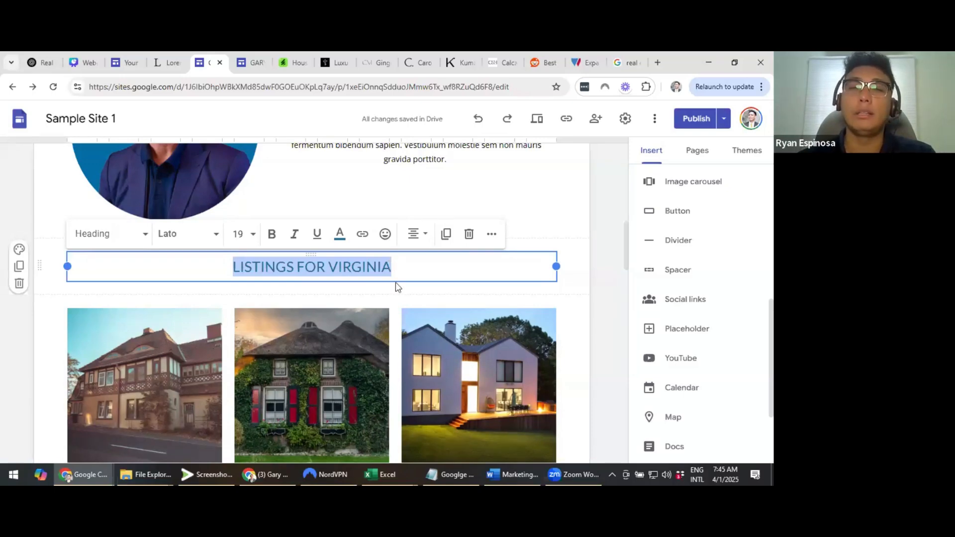
pyautogui.scroll(-5, 173, 278)
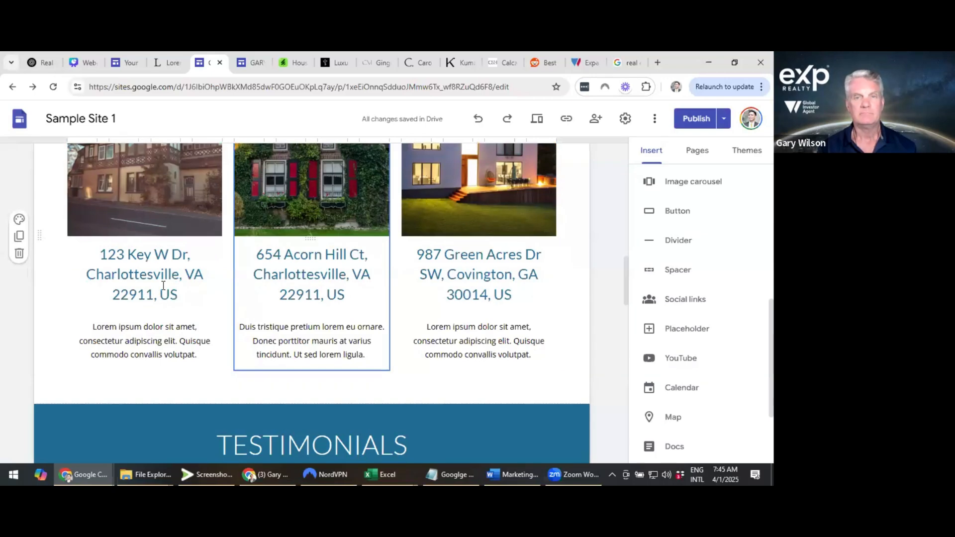
pyautogui.tripleClick(109, 260)
pyautogui.tripleClick(301, 281)
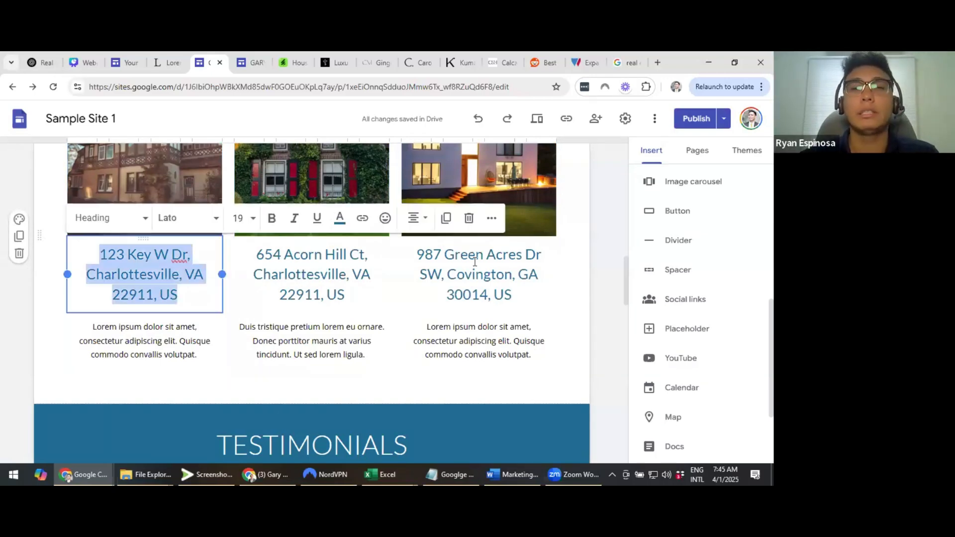
pyautogui.tripleClick(475, 262)
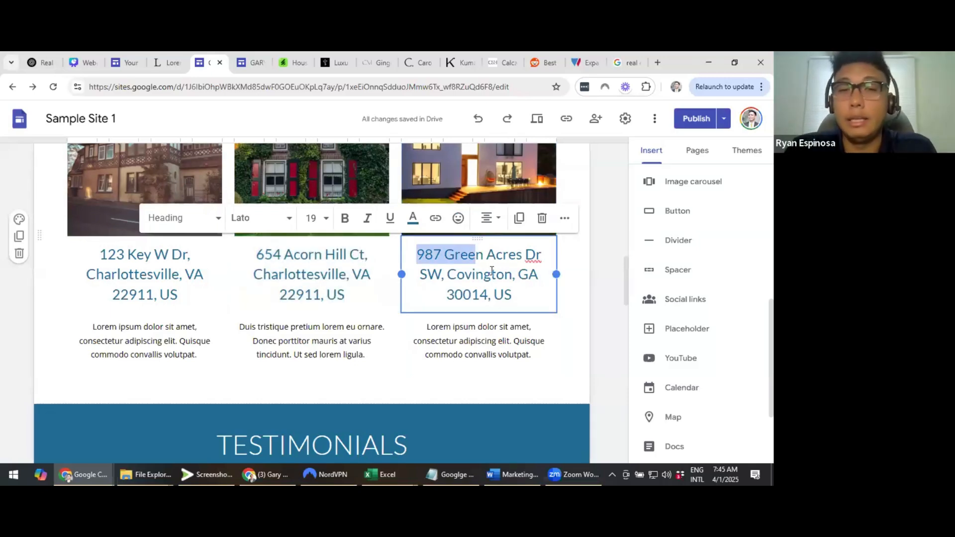
pyautogui.click(491, 272)
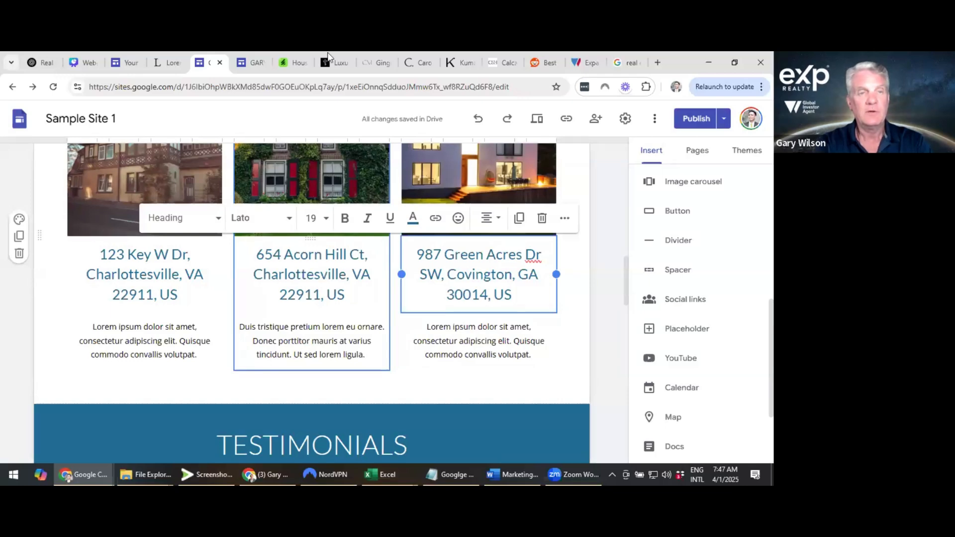
# Present the Website Building for Agents deck full screen from slide 7, the About Page
pyautogui.click(94, 55)
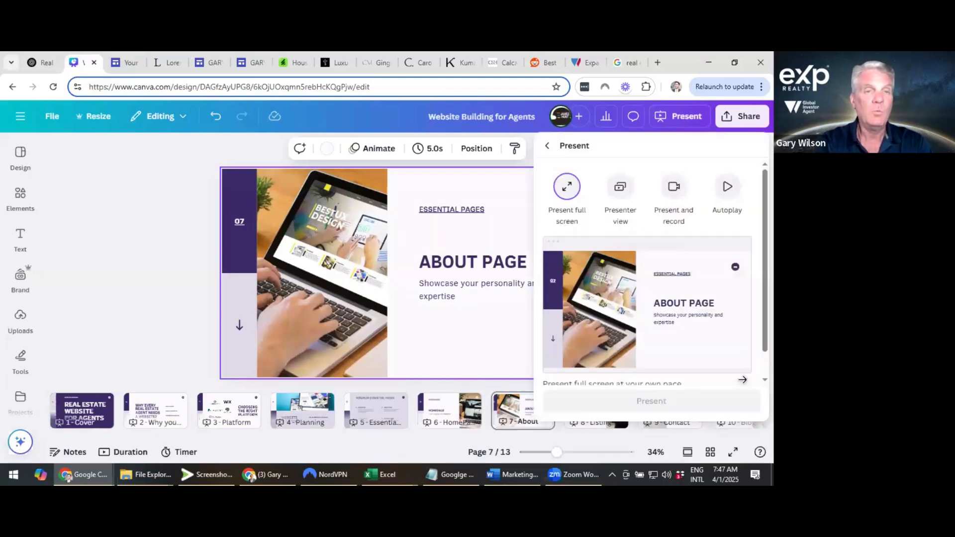
pyautogui.click(743, 379)
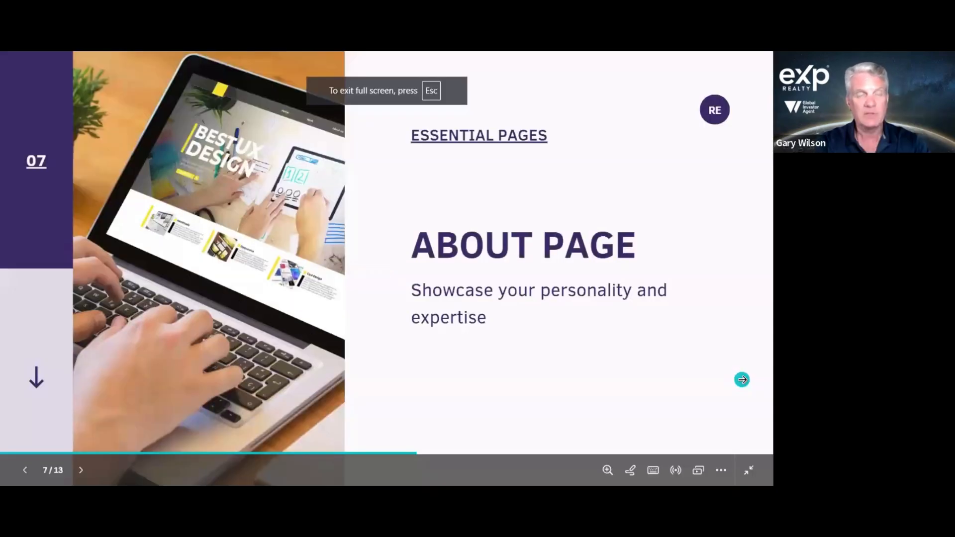